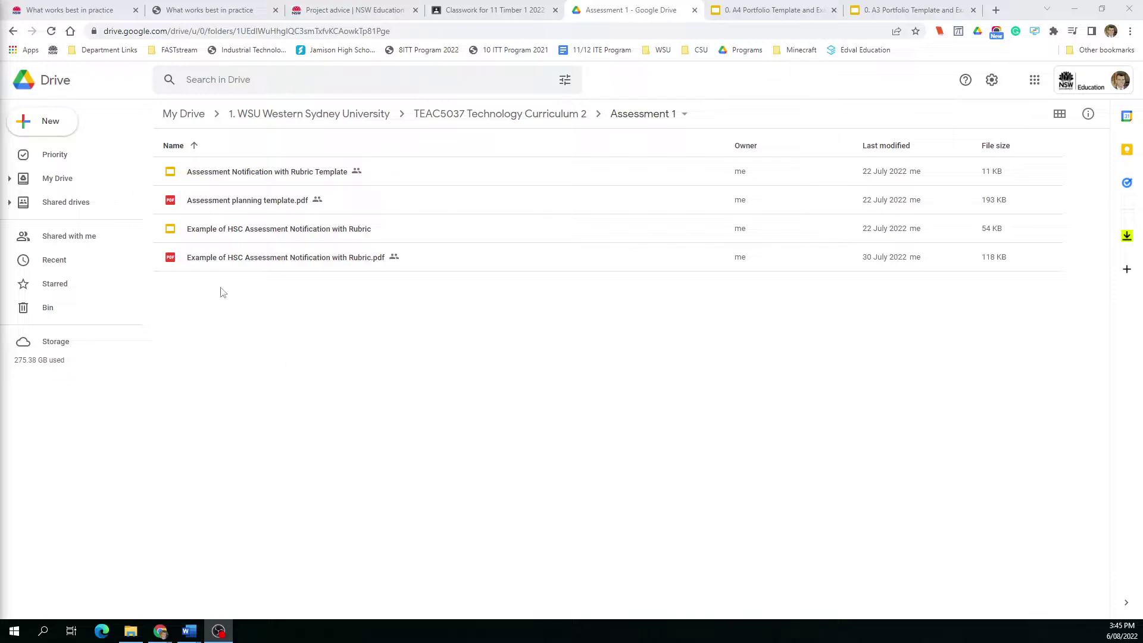
Step: Open the New menu in the Assessment 1 Drive folder
left_click(29, 121)
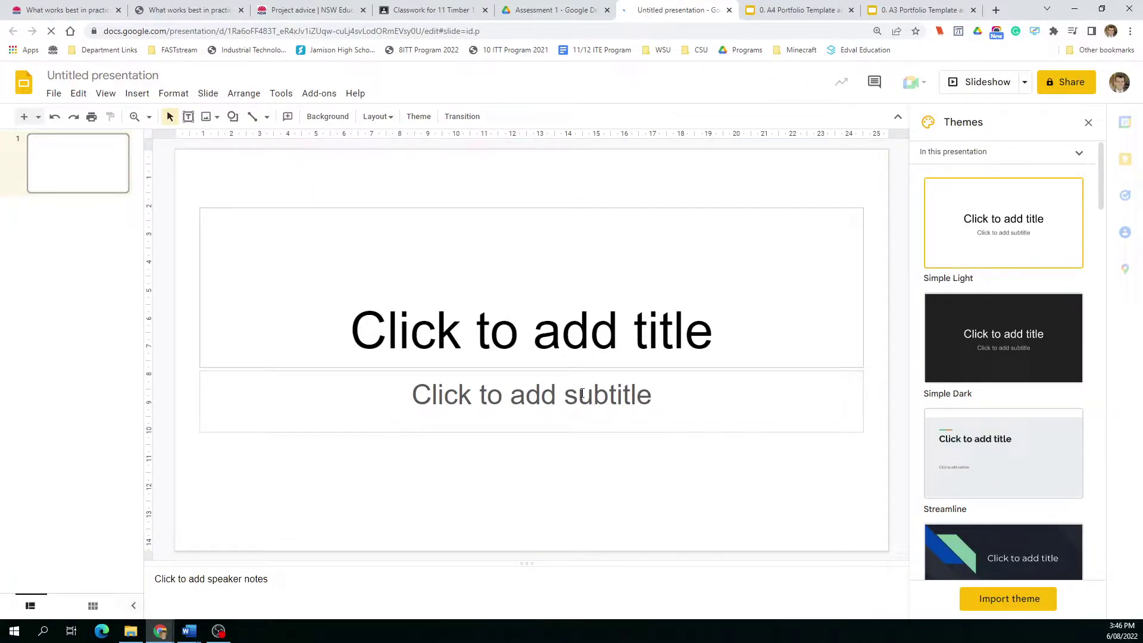
Step: Close the Themes panel and delete the title and subtitle placeholders
scroll(1033, 367, "down", 1)
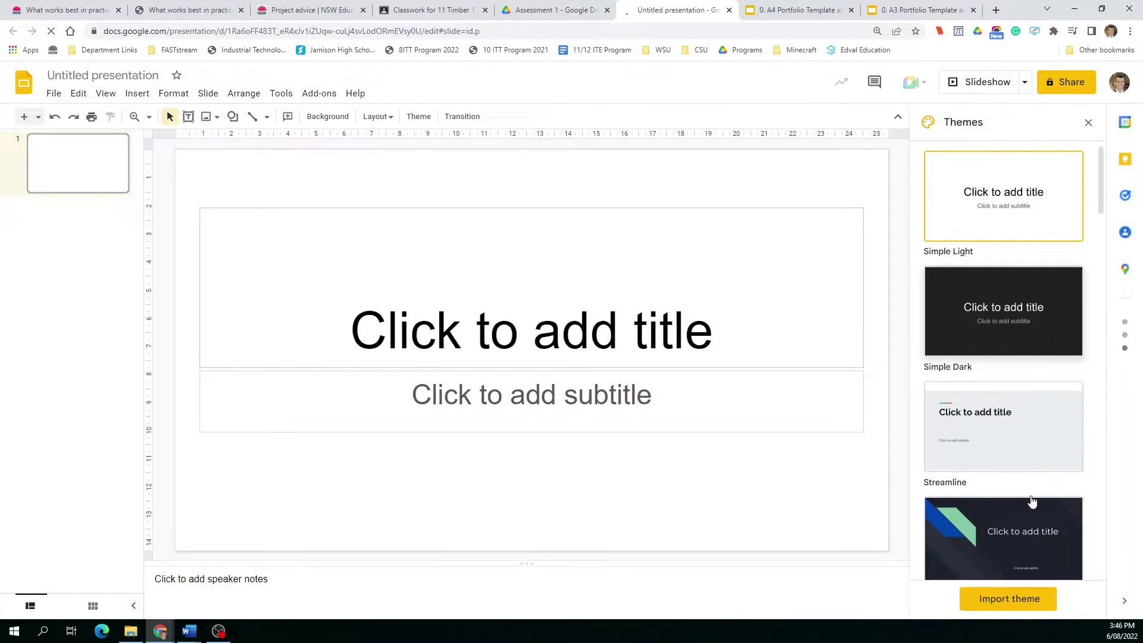
scroll(1011, 249, "down", 3)
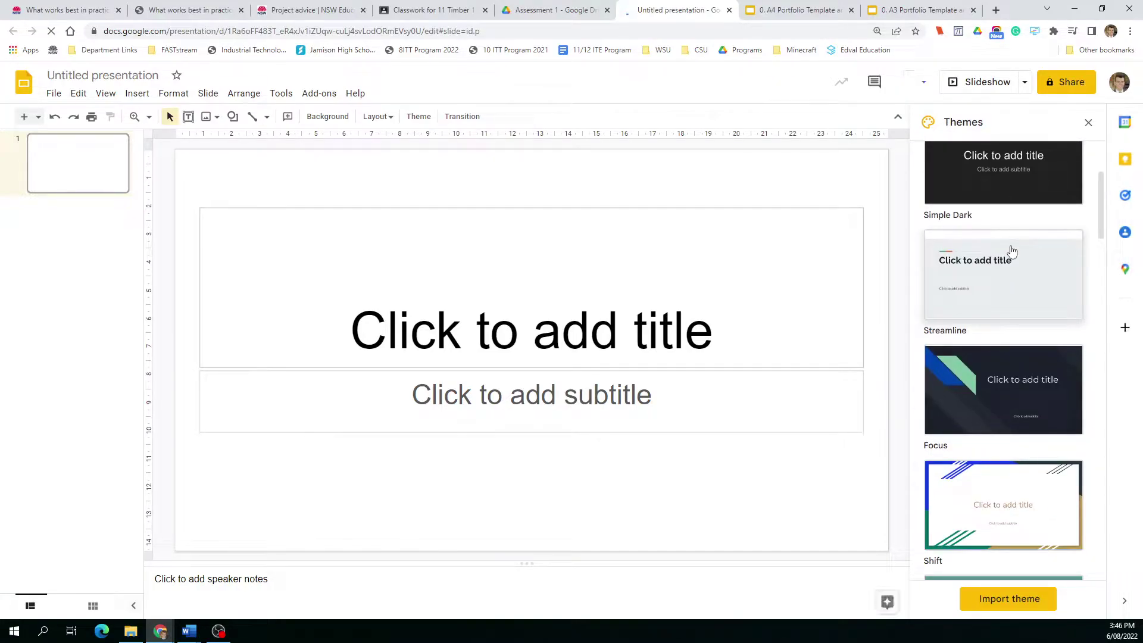
scroll(1010, 251, "up", 3)
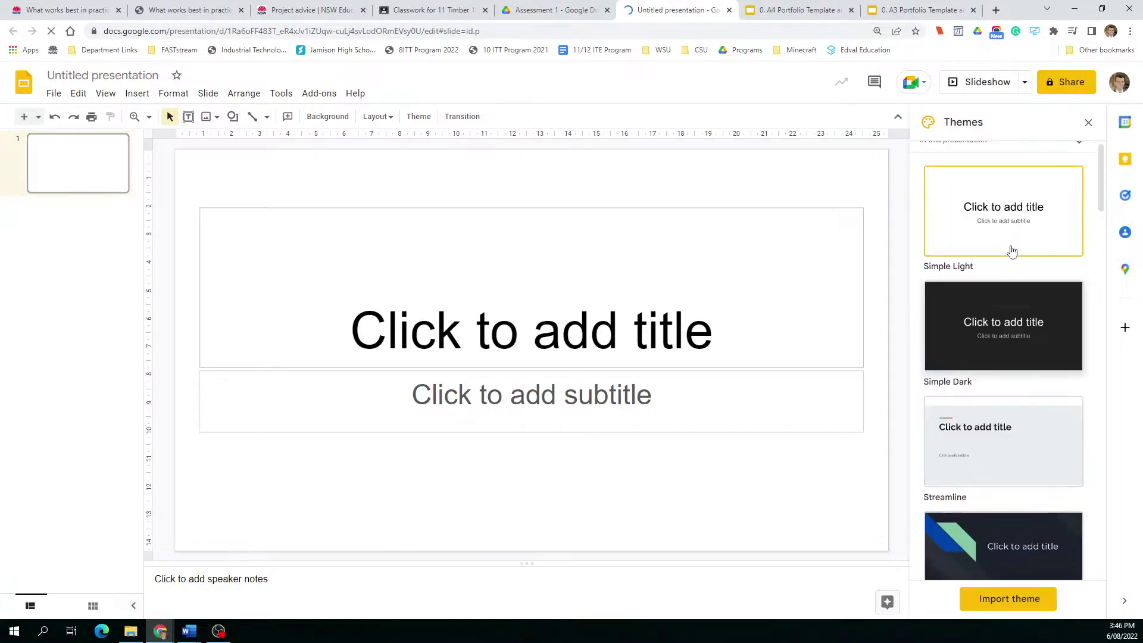
left_click(1088, 122)
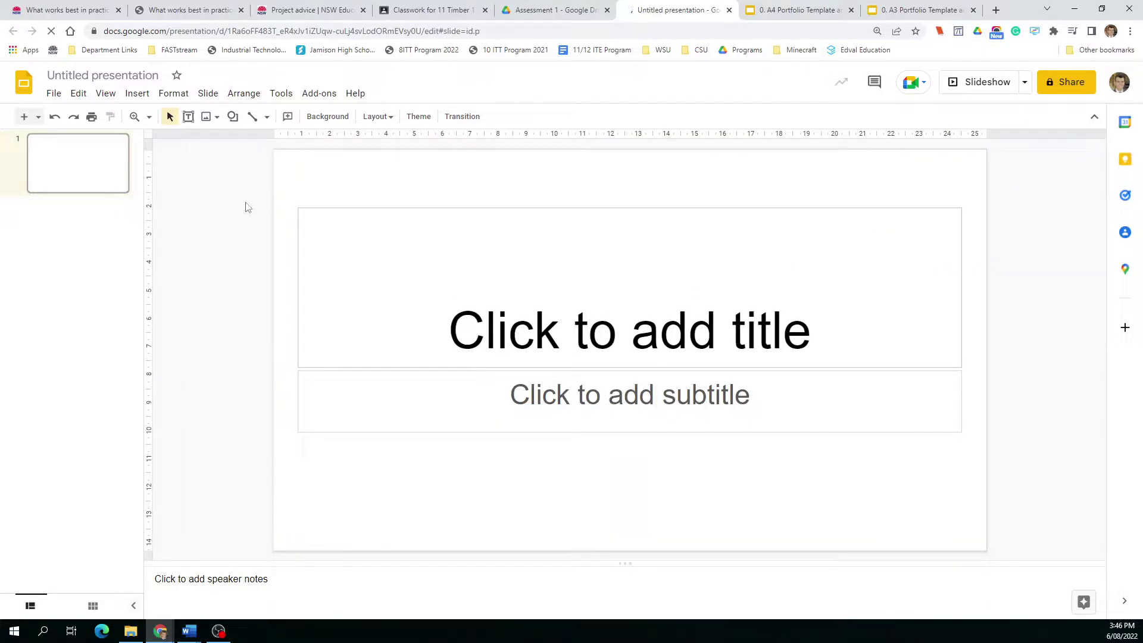
left_click_drag(255, 174, 932, 510)
key("Delete")
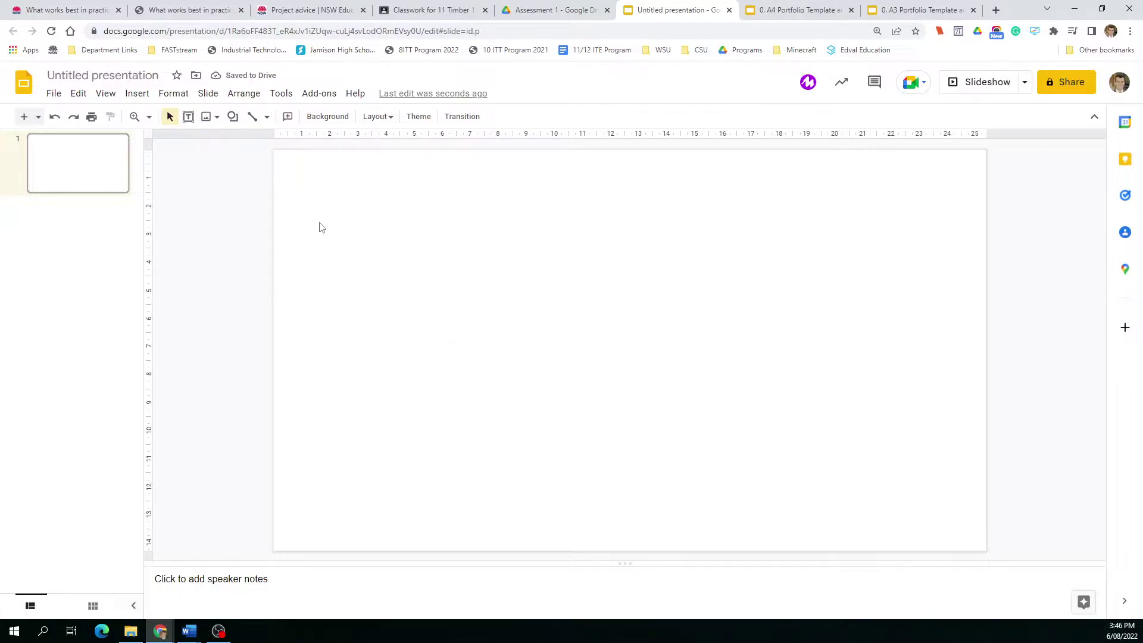
Step: Rename the presentation to 'Template - Portfolio A4'
left_click(98, 76)
type("Template - ")
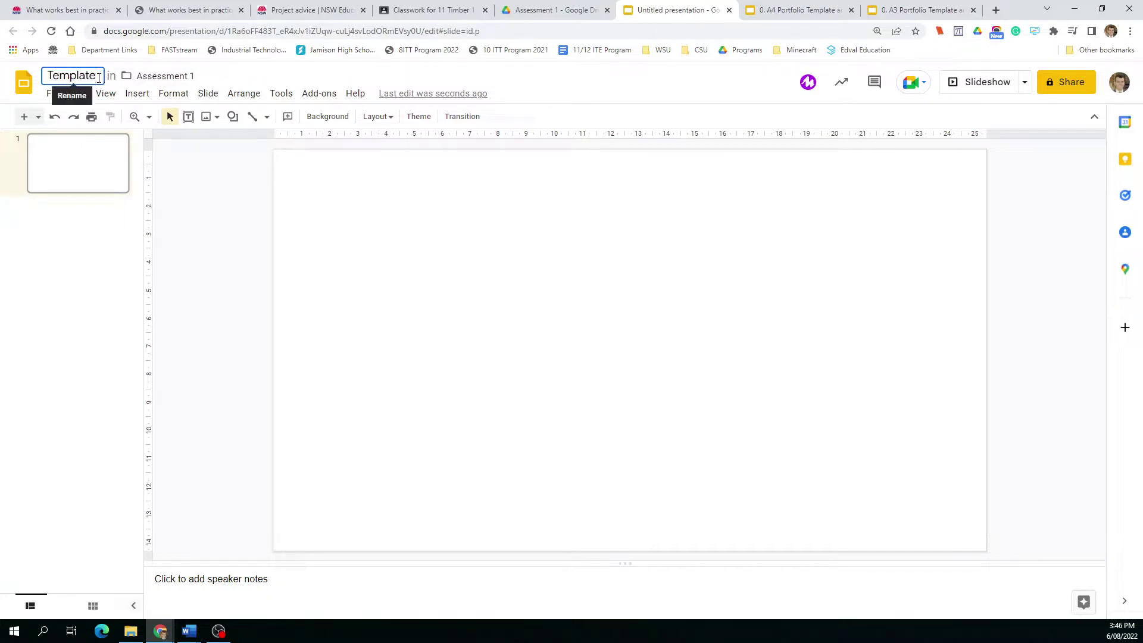
type("Portfolio")
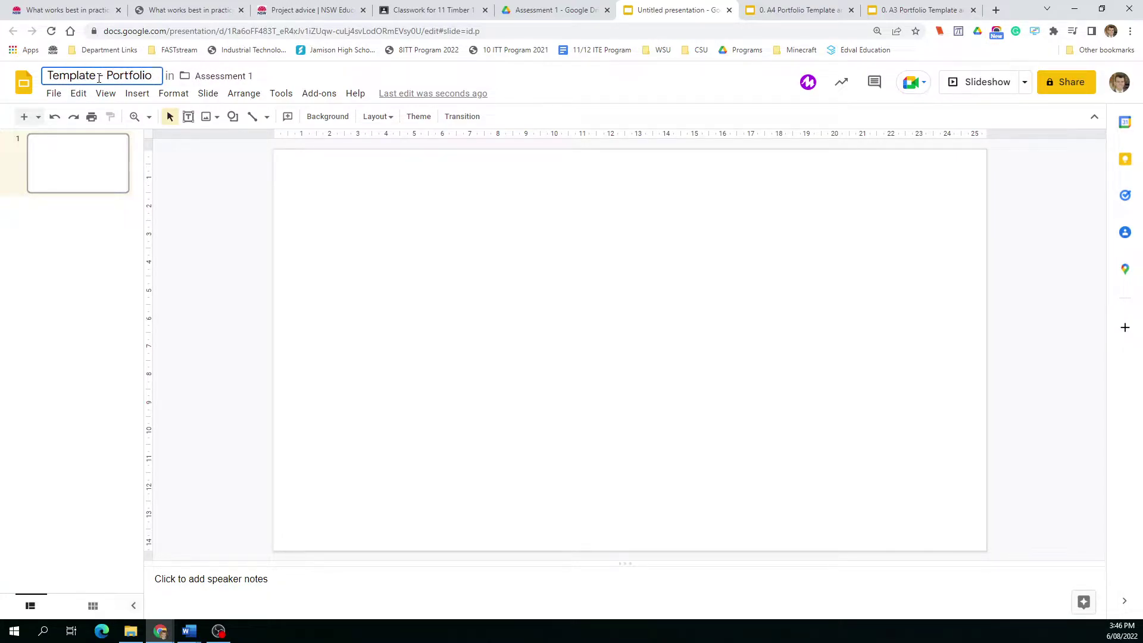
type(" A4")
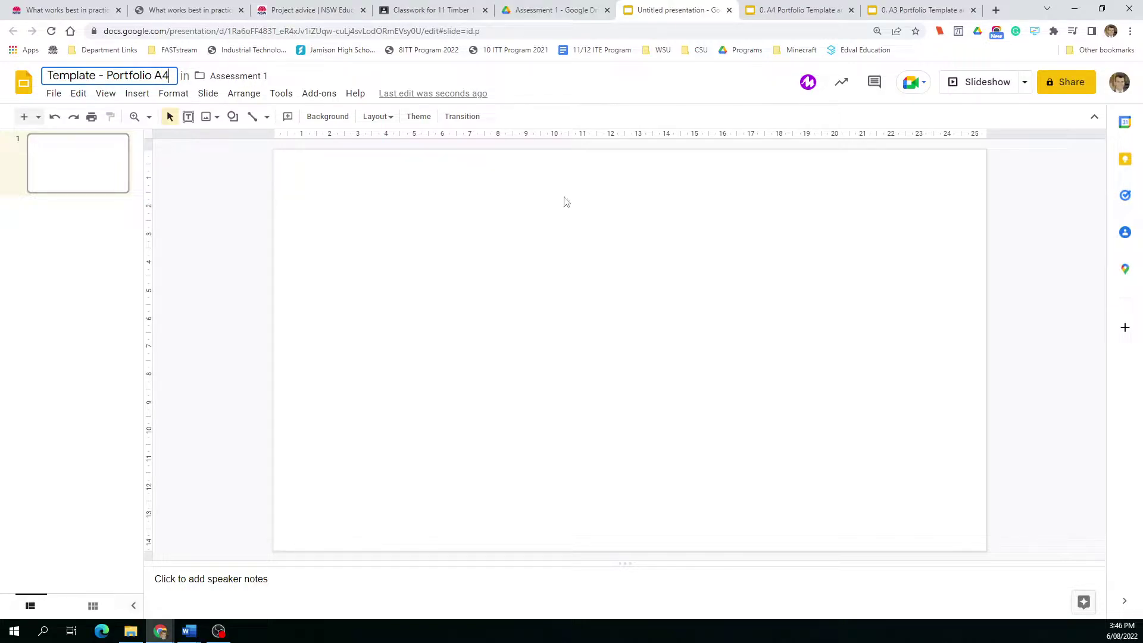
left_click(244, 302)
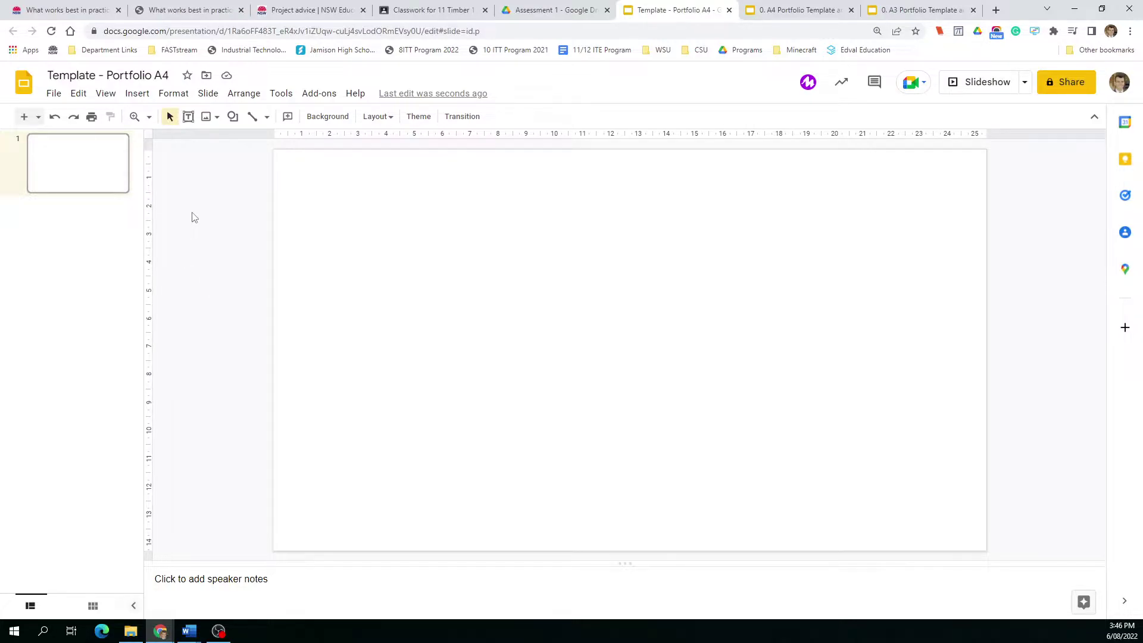
Step: Set a custom page size of 29.7 × 21 centimetres in Page setup
left_click(55, 95)
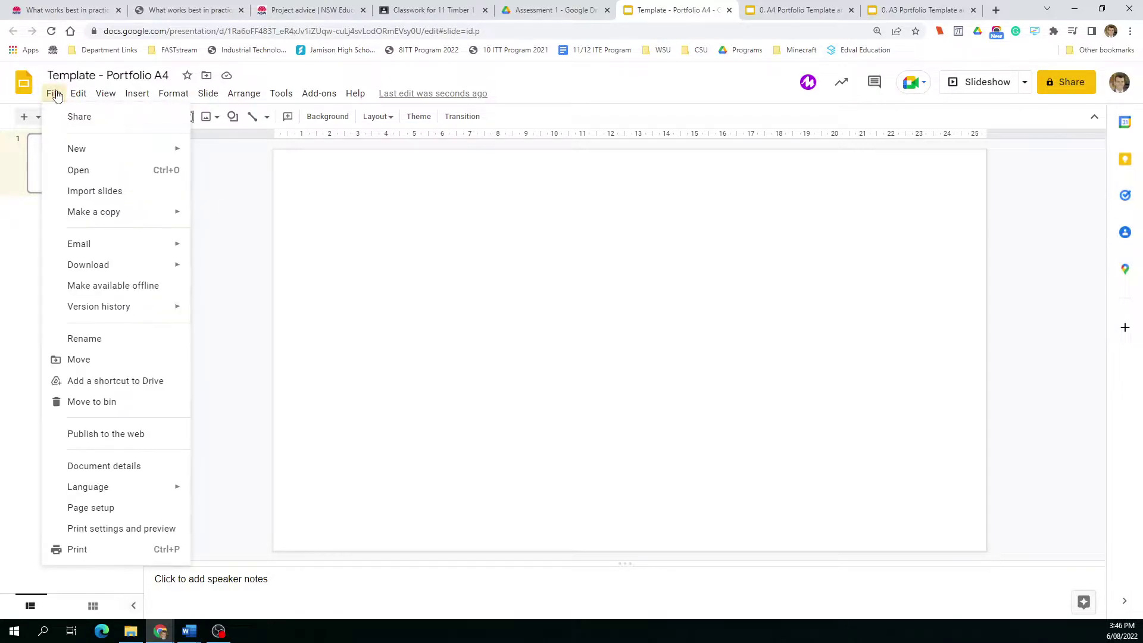
left_click(90, 508)
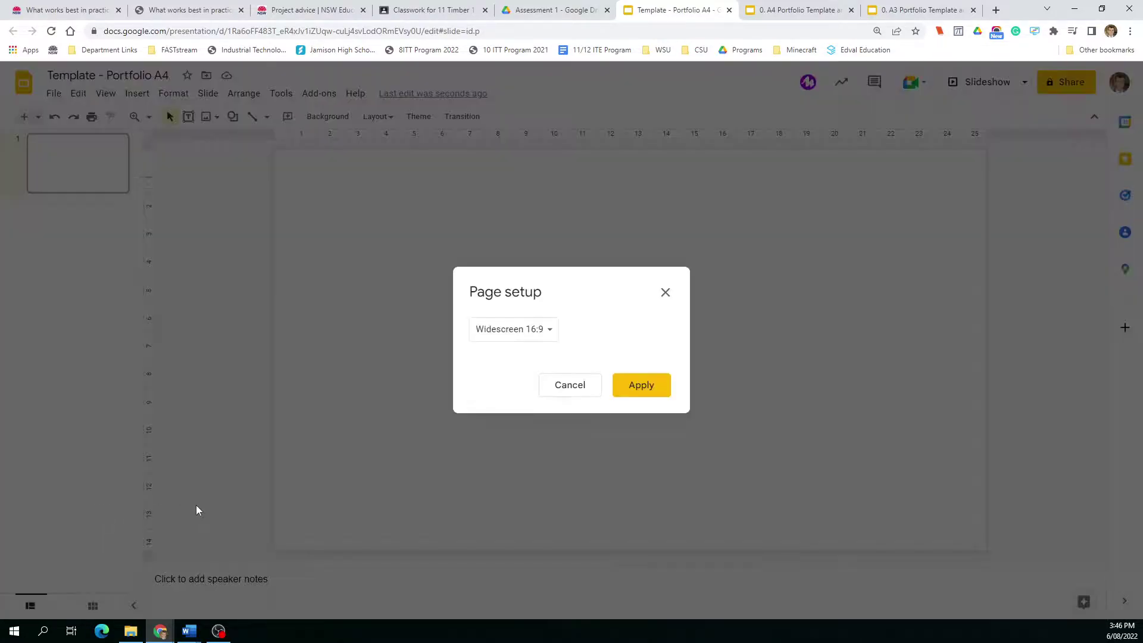
left_click(536, 334)
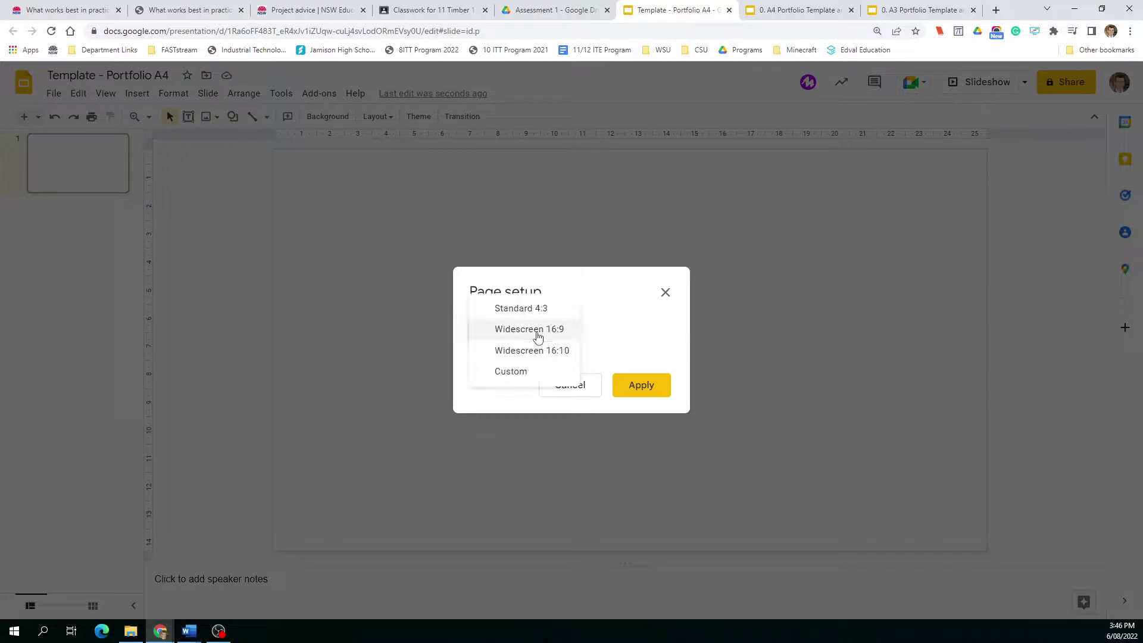
left_click(515, 372)
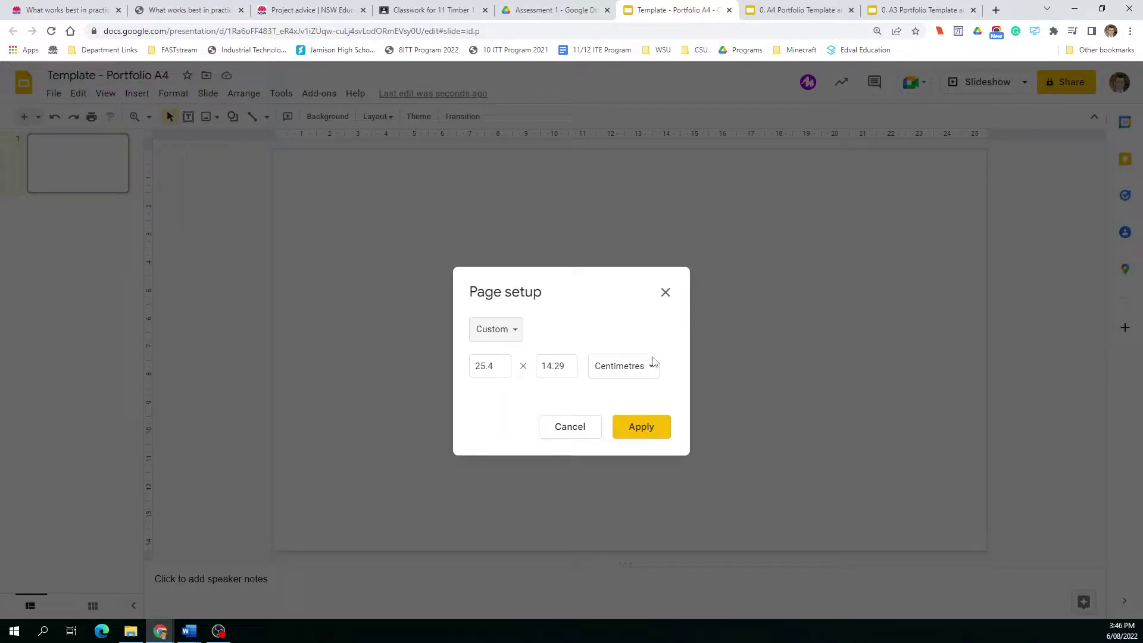
double_click(502, 368)
type("29.")
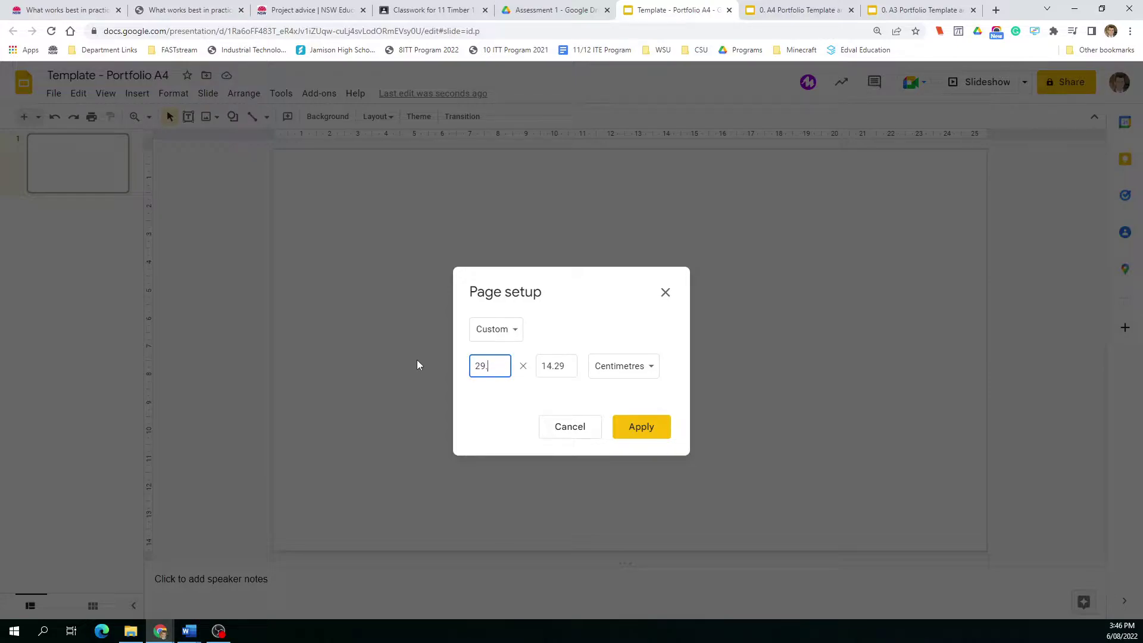
type("7")
left_click_drag(565, 367, 523, 365)
key("BackSpace")
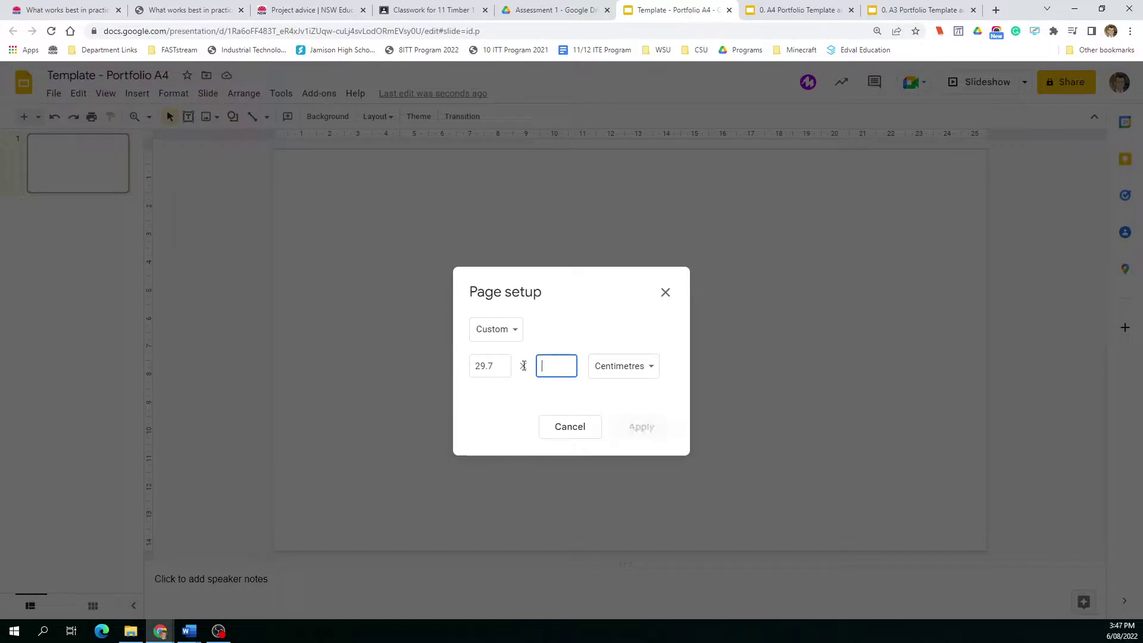
type("21")
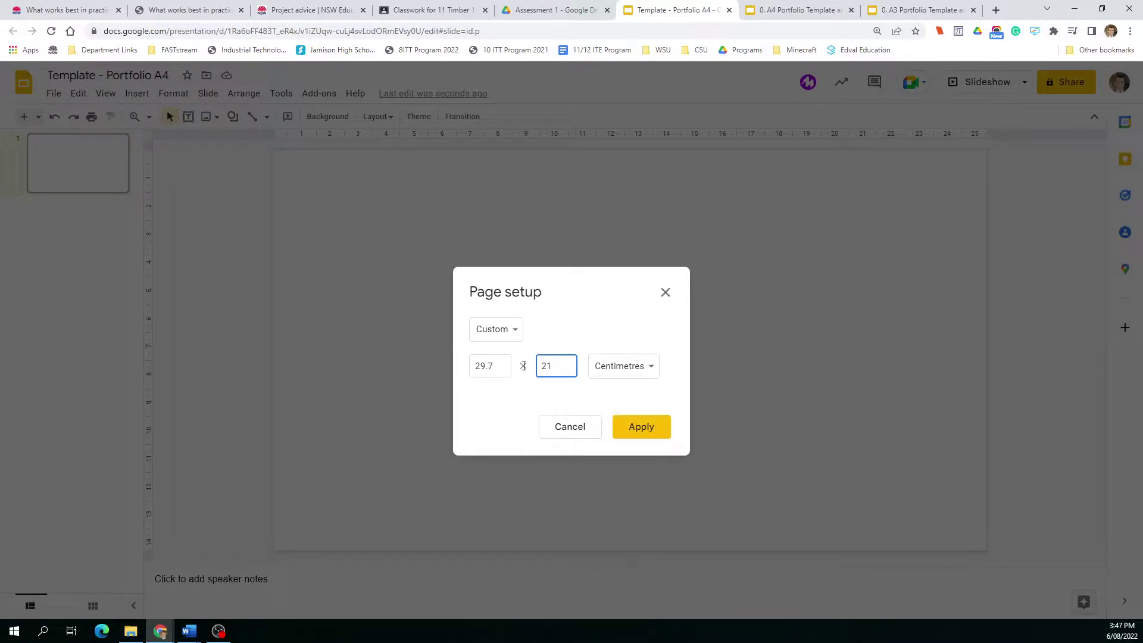
left_click(649, 427)
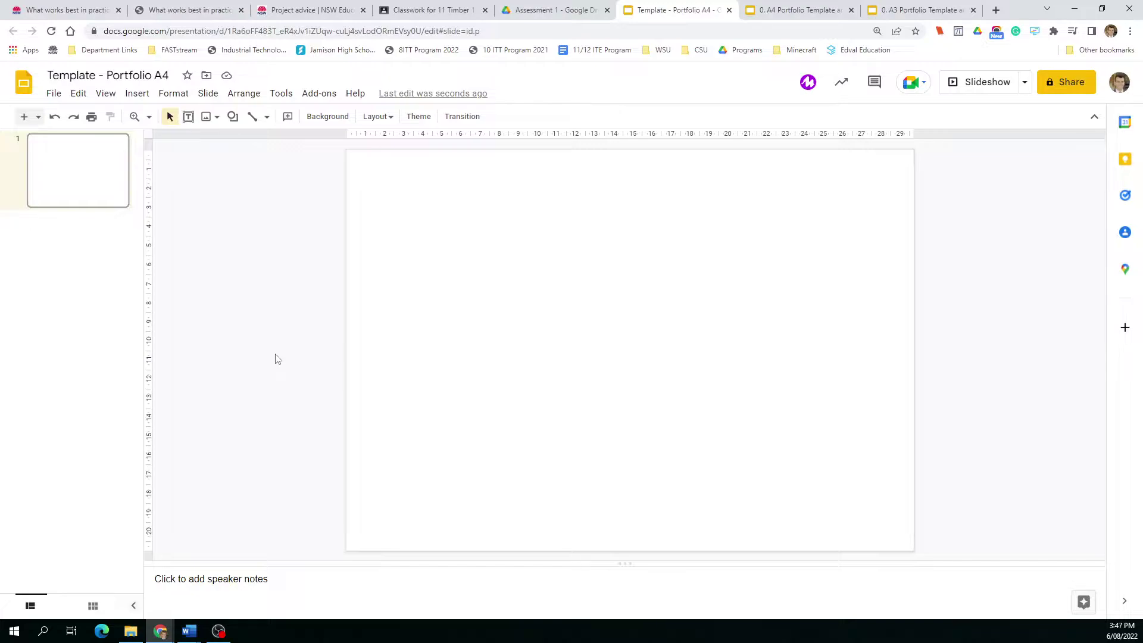
Step: Show guides and place the horizontal guide 2.50 cm below the top edge
left_click(105, 93)
mouse_move(140, 279)
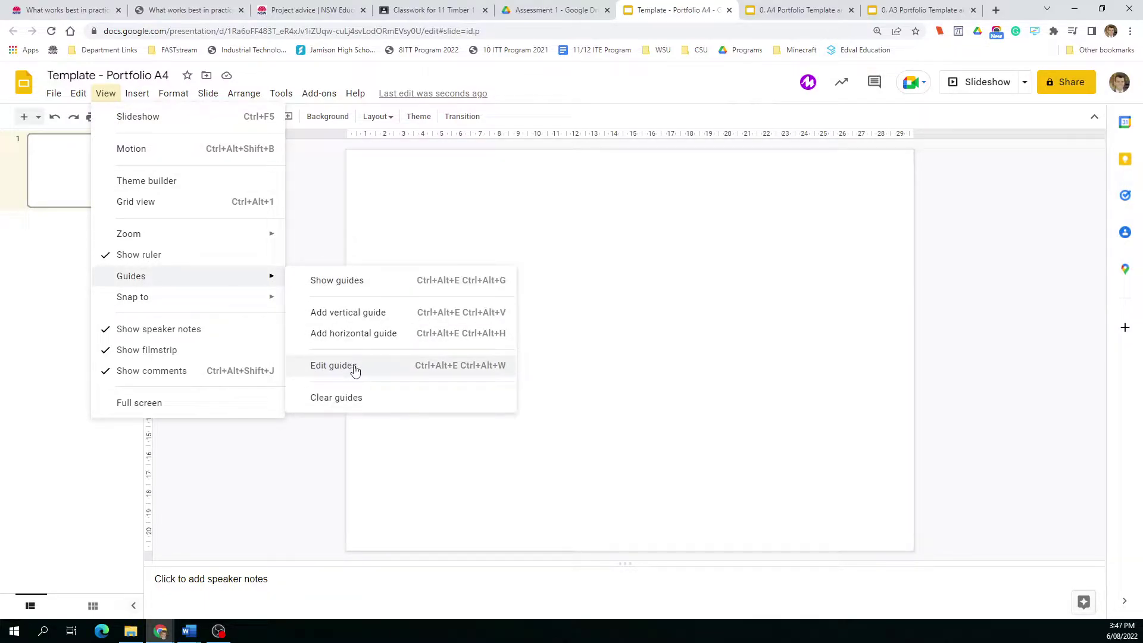
left_click(348, 291)
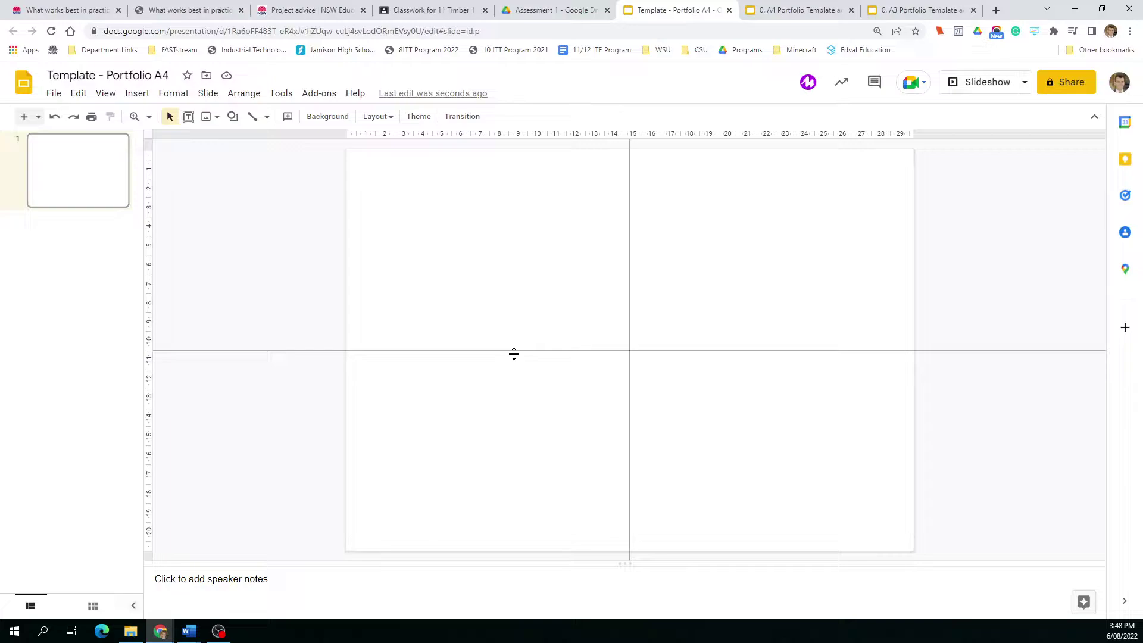
left_click_drag(675, 351, 675, 150)
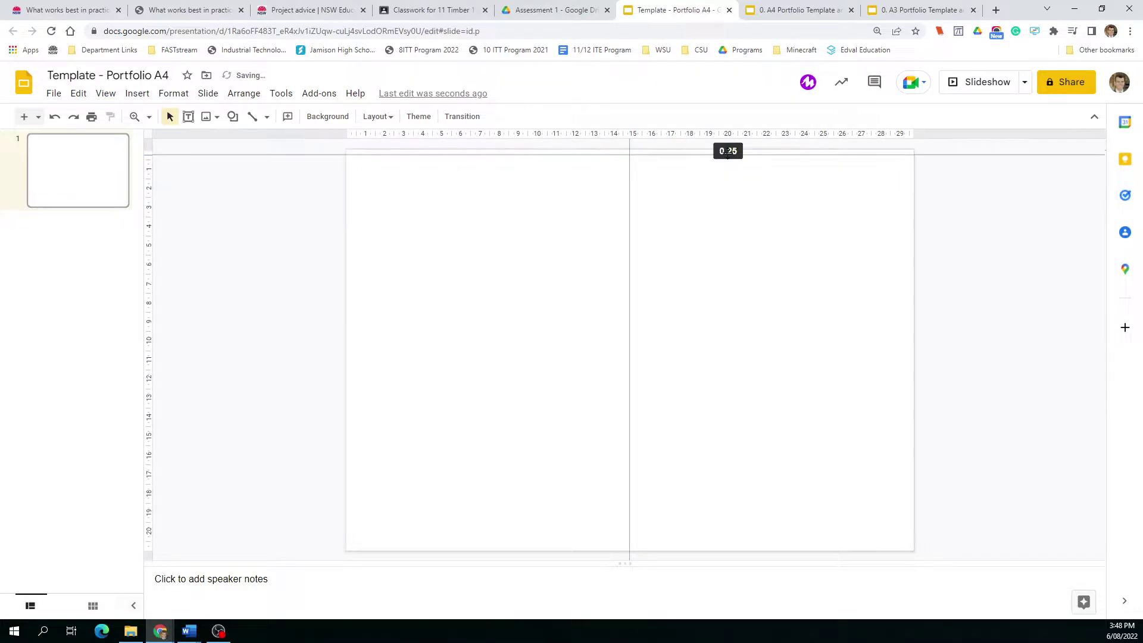
left_click(727, 150)
left_click_drag(708, 151, 712, 197)
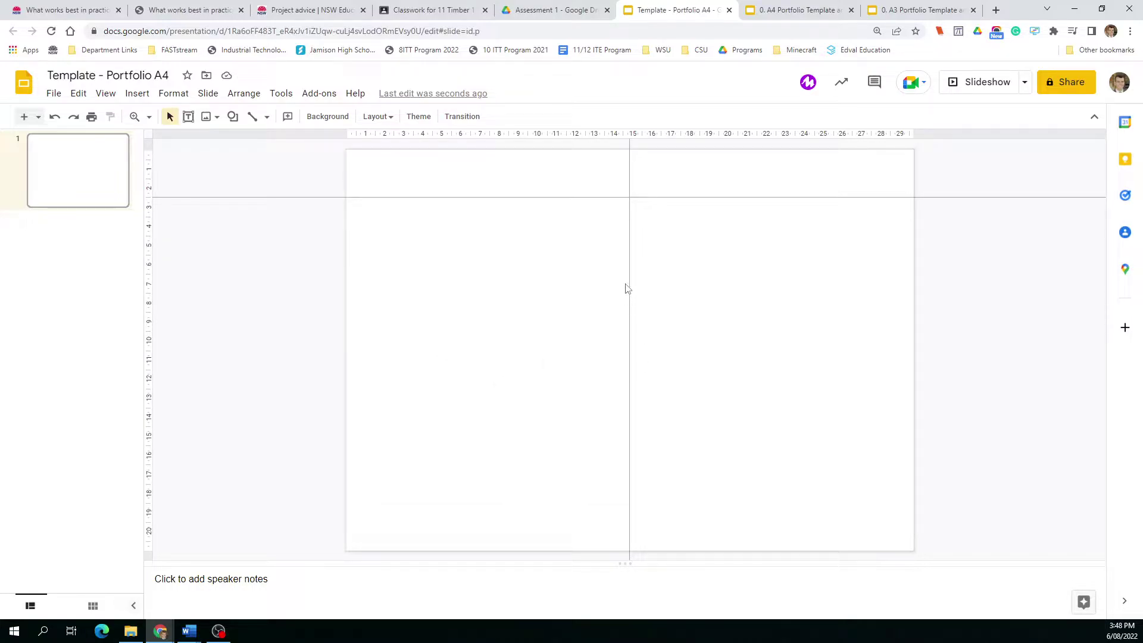
Step: Place the vertical guide 1.50 cm from the slide's left edge
left_click_drag(629, 283, 347, 311)
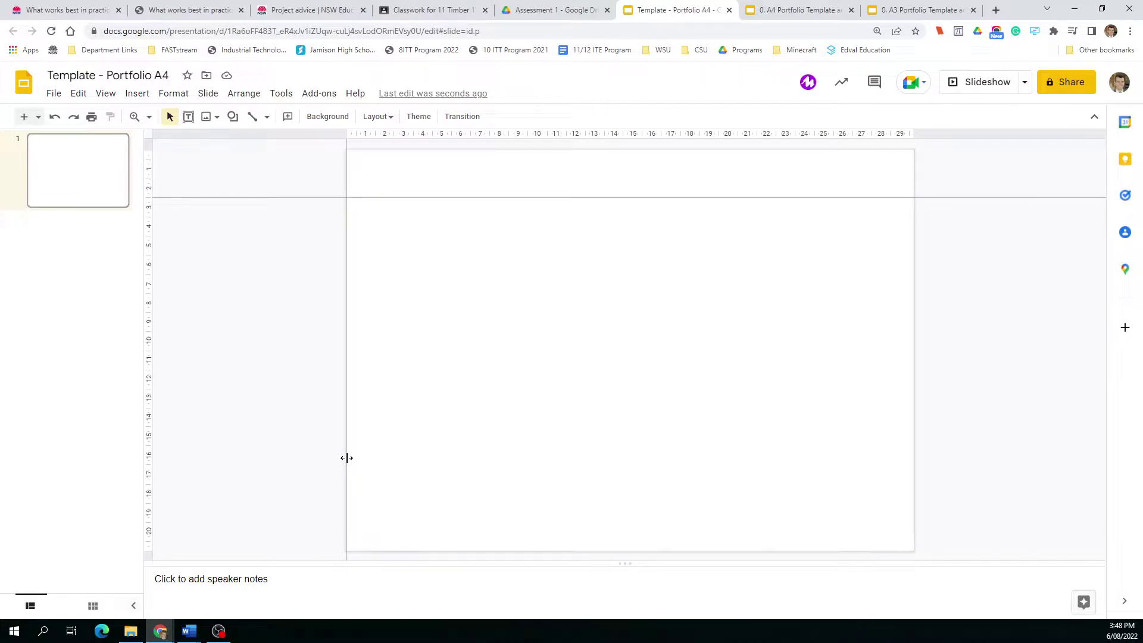
left_click_drag(346, 458, 374, 455)
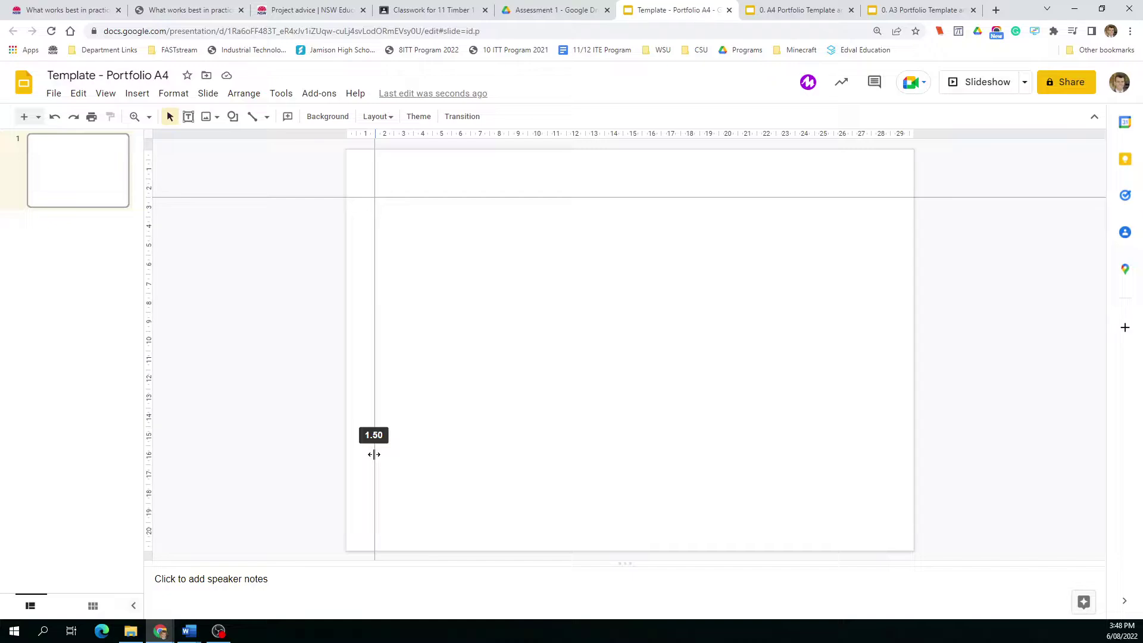
left_click_drag(374, 454, 374, 454)
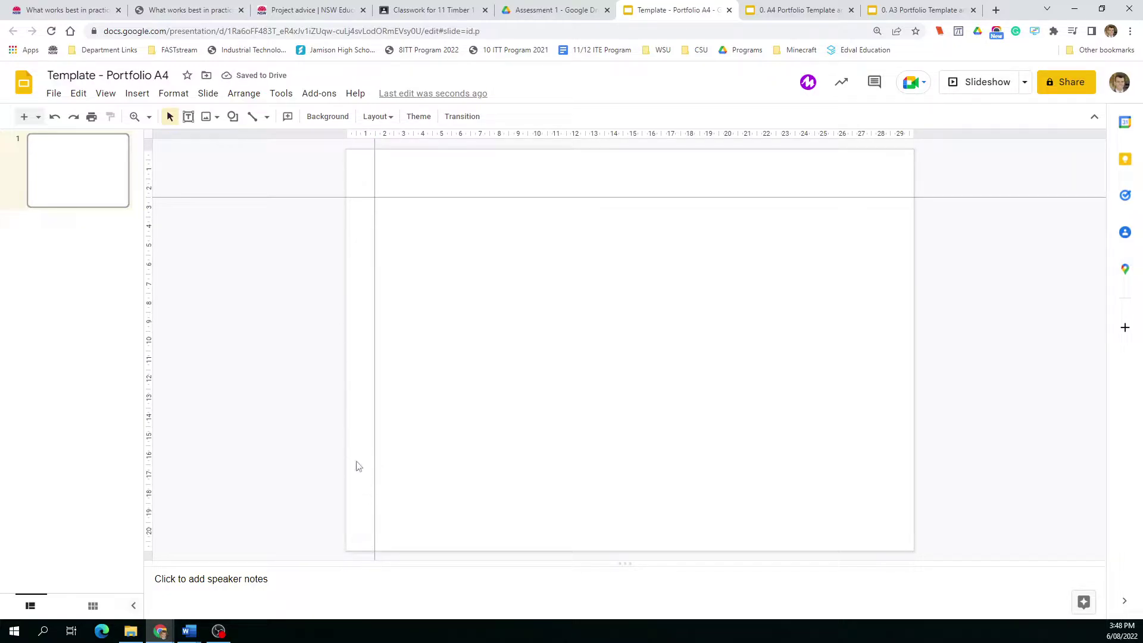
Step: Add a second vertical guide near the slide's right edge
right_click(373, 293)
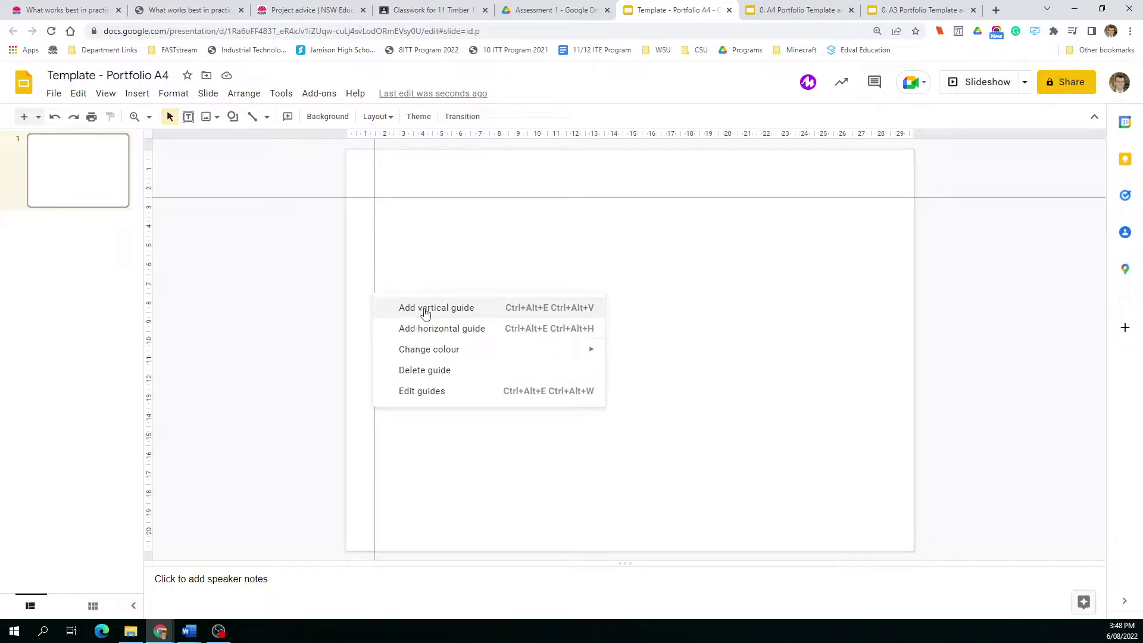
mouse_move(441, 349)
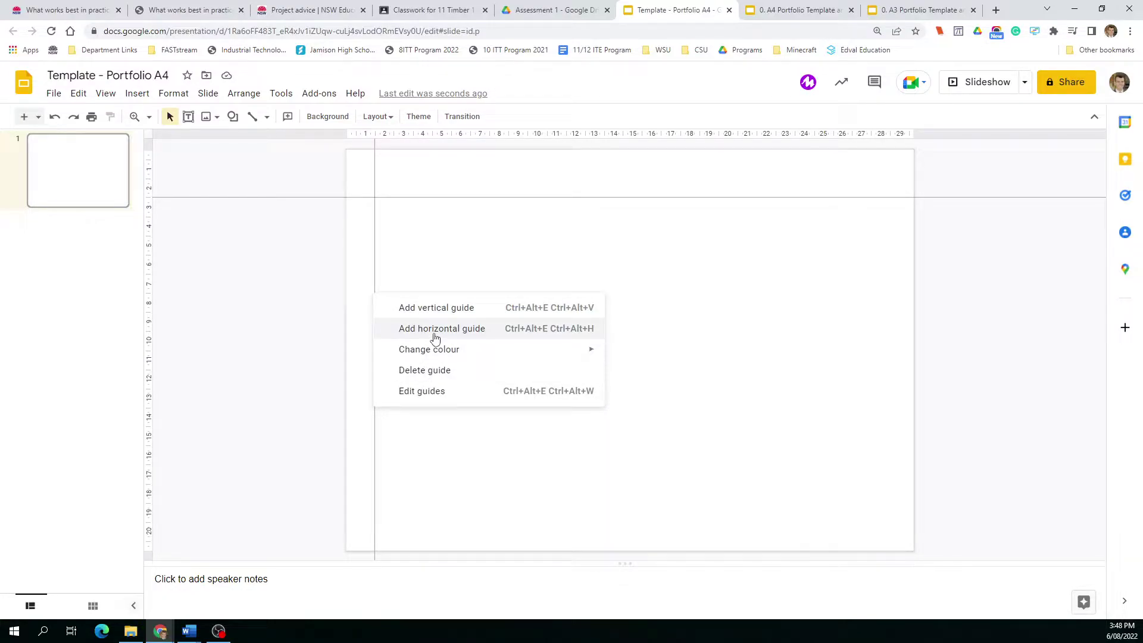
left_click(106, 93)
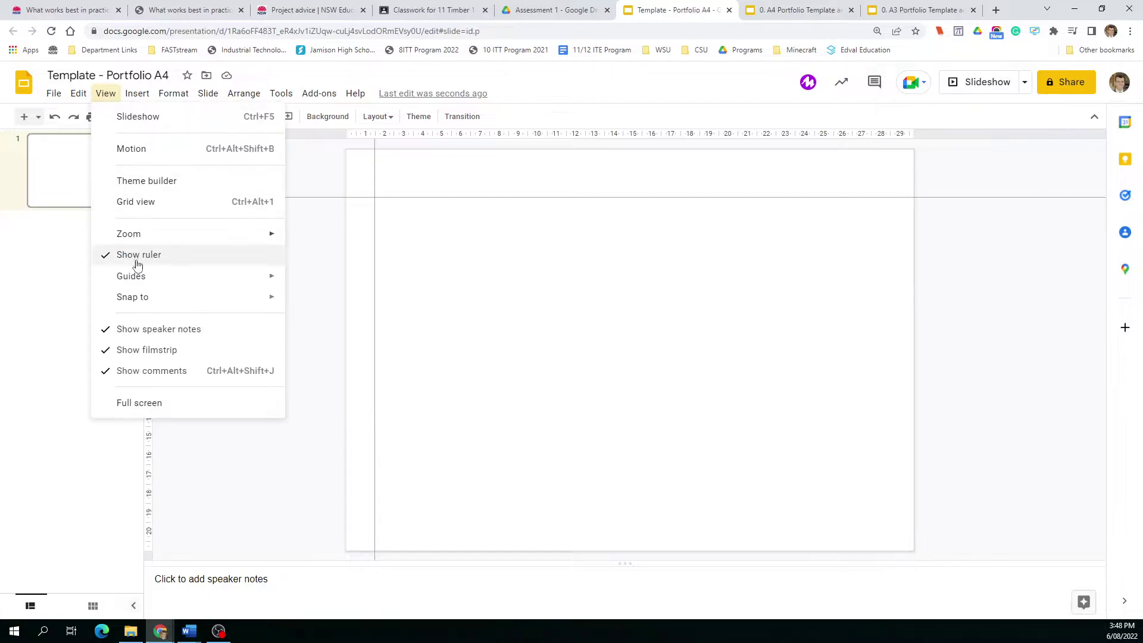
mouse_move(143, 280)
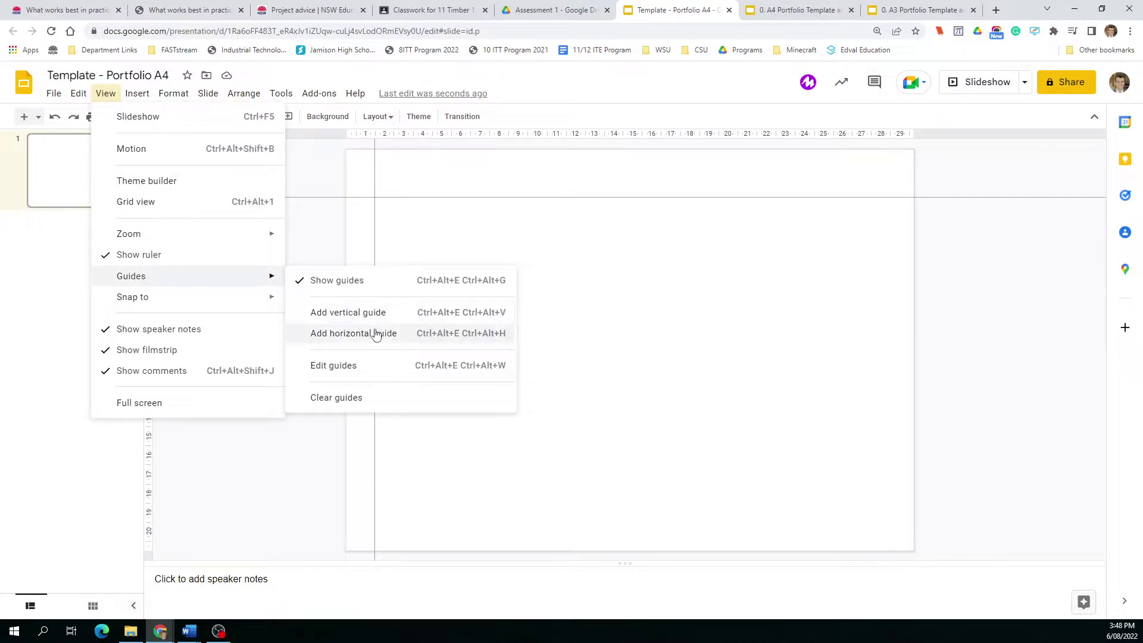
left_click(379, 320)
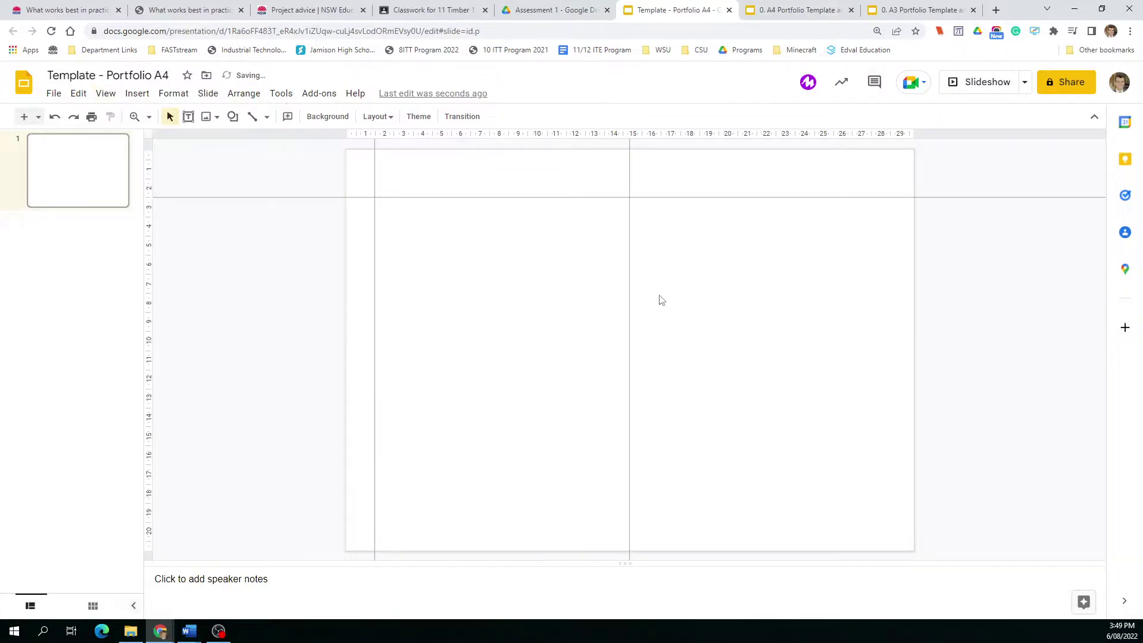
left_click_drag(630, 301, 888, 296)
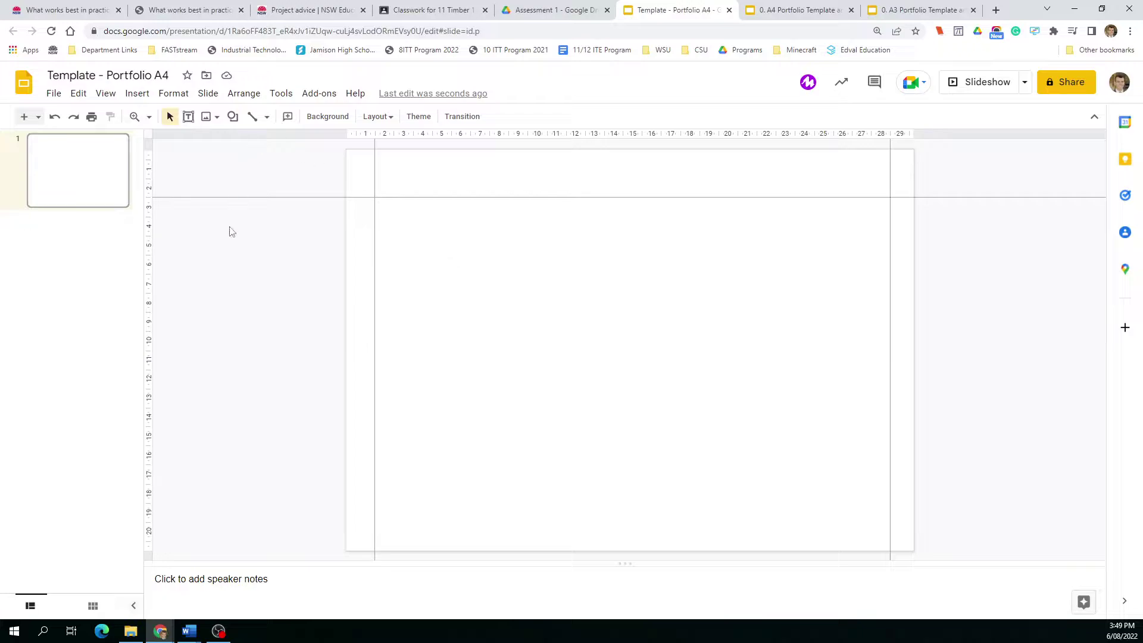
Step: Add a horizontal guide at 20.00 and set the right vertical guide to 28.75
right_click(584, 197)
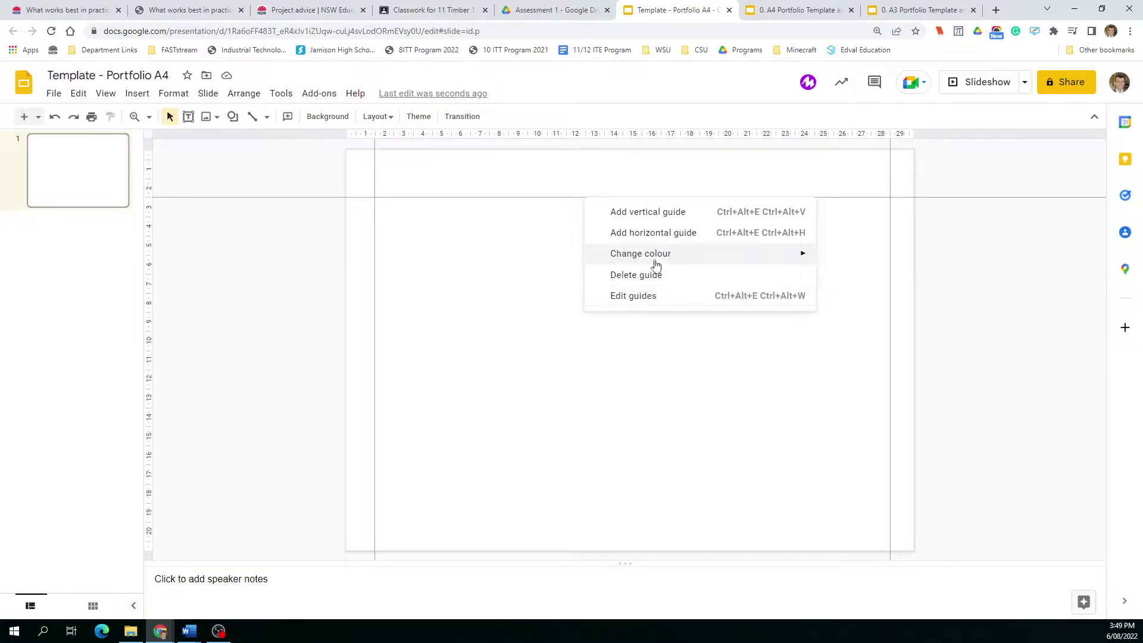
left_click(652, 233)
left_click_drag(635, 205, 649, 531)
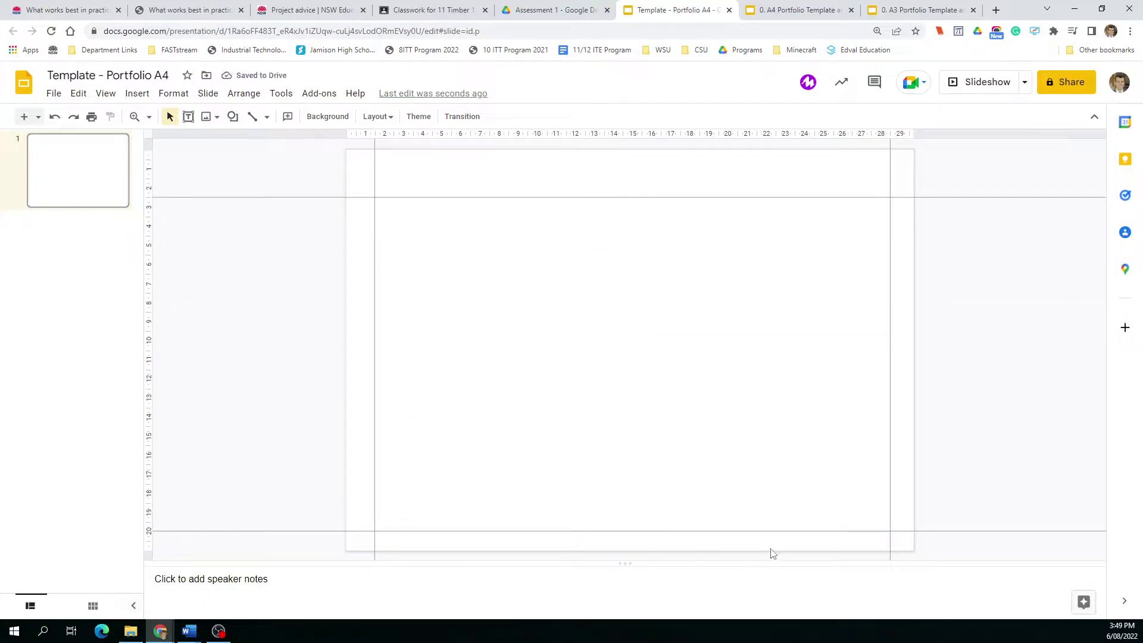
left_click_drag(890, 500, 894, 499)
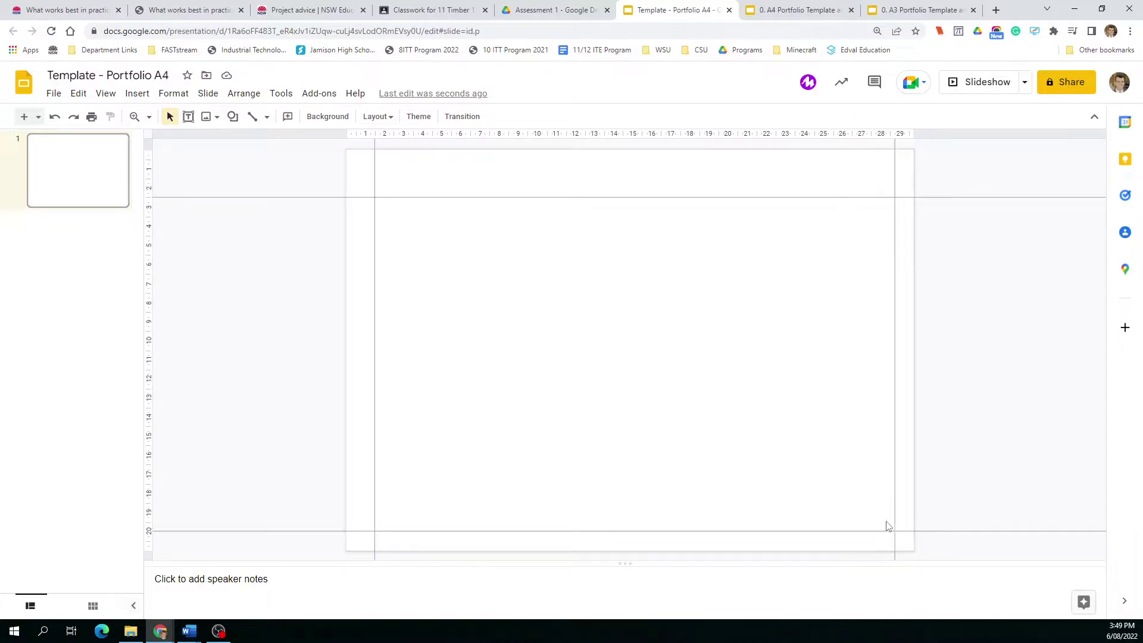
Step: Turn on slide numbers so number 1 appears at the bottom right
left_click(139, 94)
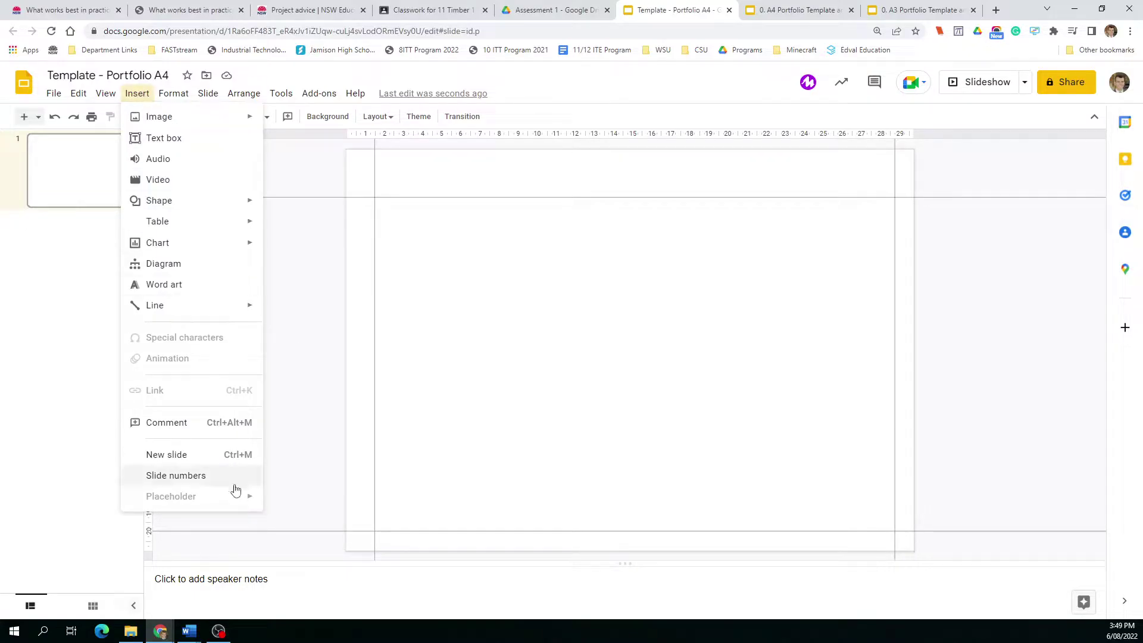
left_click(196, 475)
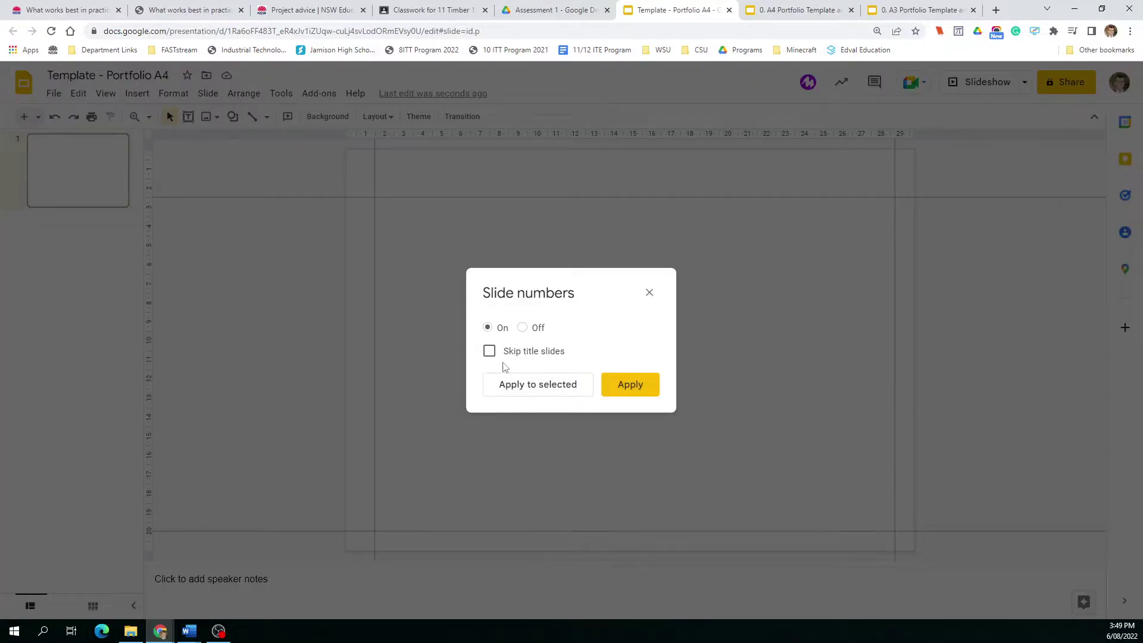
left_click(628, 385)
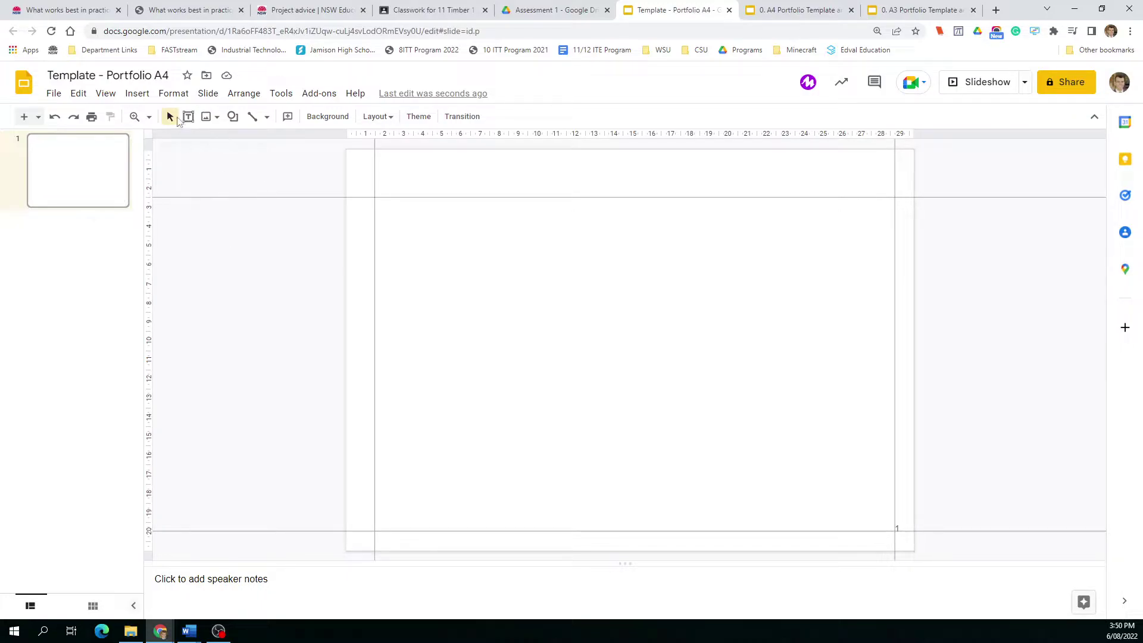
Step: Add a horizontal guide at 17.50 cm, just above the bottom margin guide
right_click(445, 530)
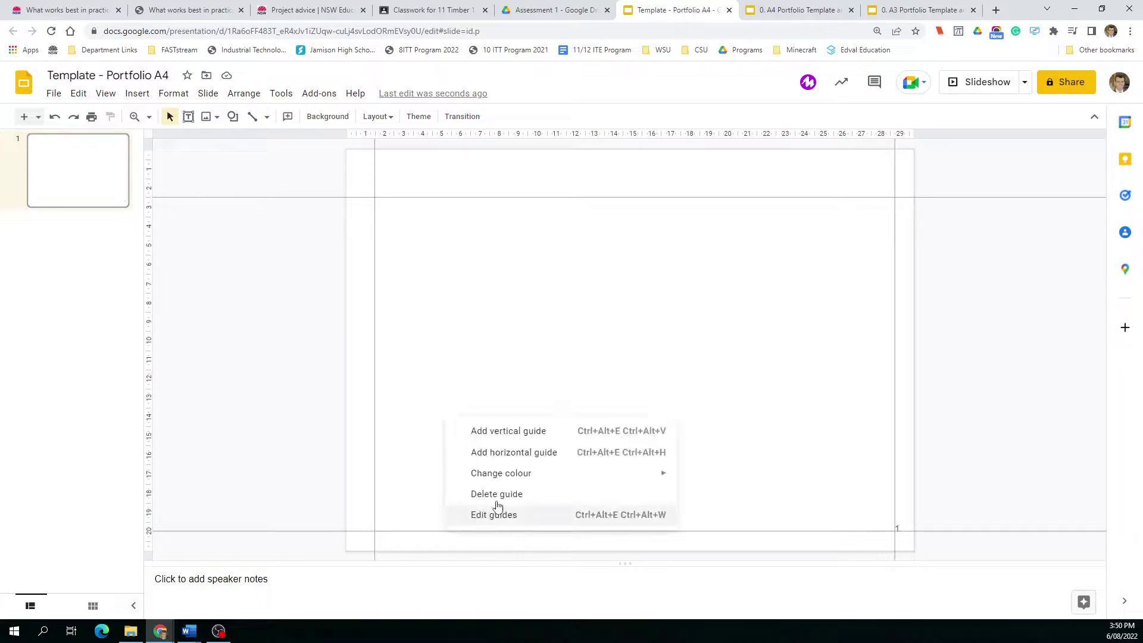
left_click(510, 452)
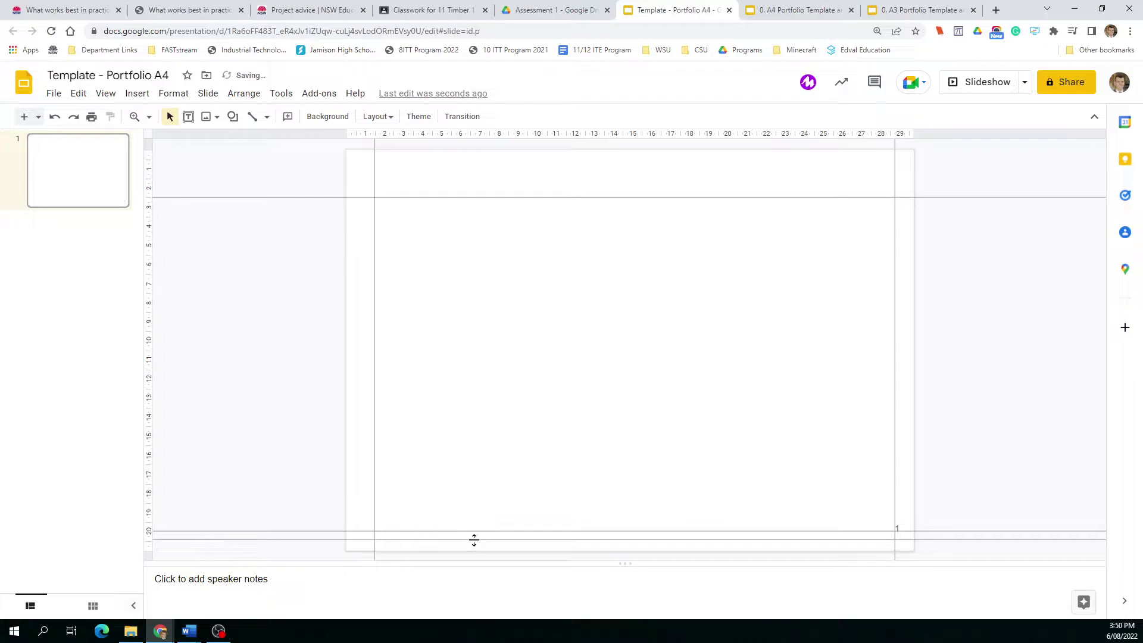
left_click_drag(469, 539, 473, 484)
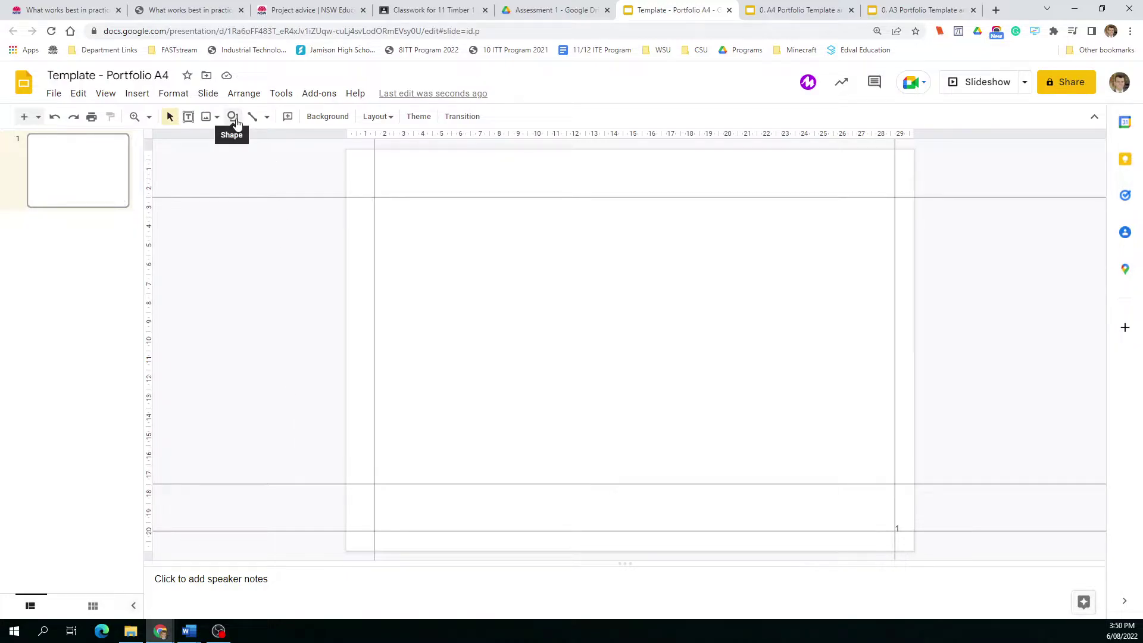
Step: Draw a text box on the slide, then delete the empty box
left_click(188, 117)
left_click_drag(464, 256, 737, 324)
left_click(584, 351)
left_click_drag(420, 230, 832, 337)
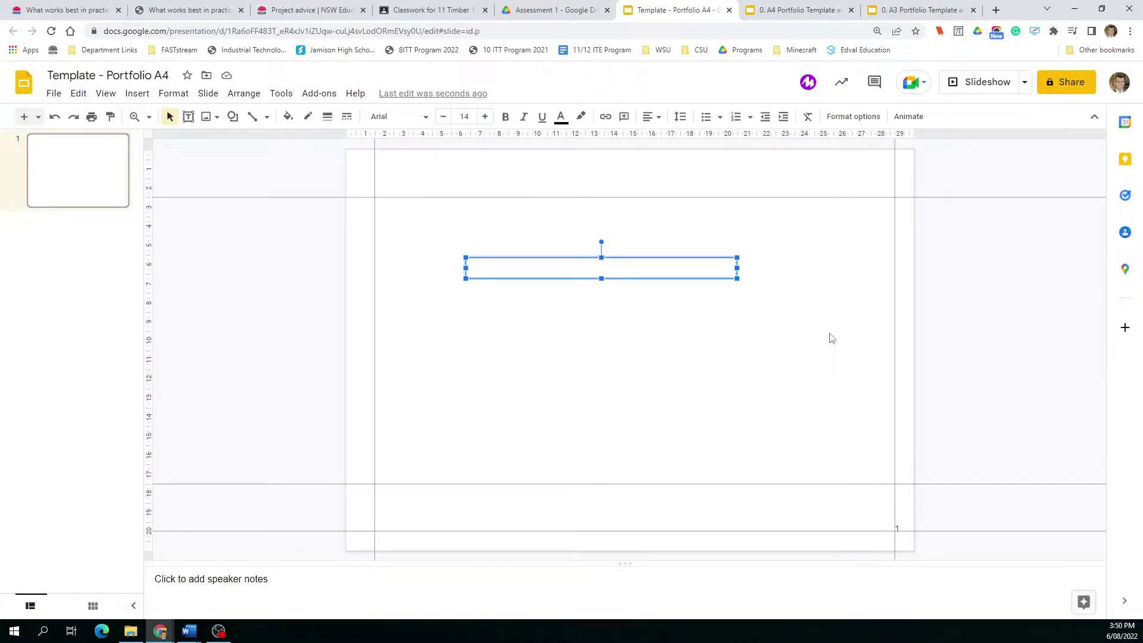
key("Delete")
Step: Insert a 1 × 1 table onto the slide
left_click(141, 94)
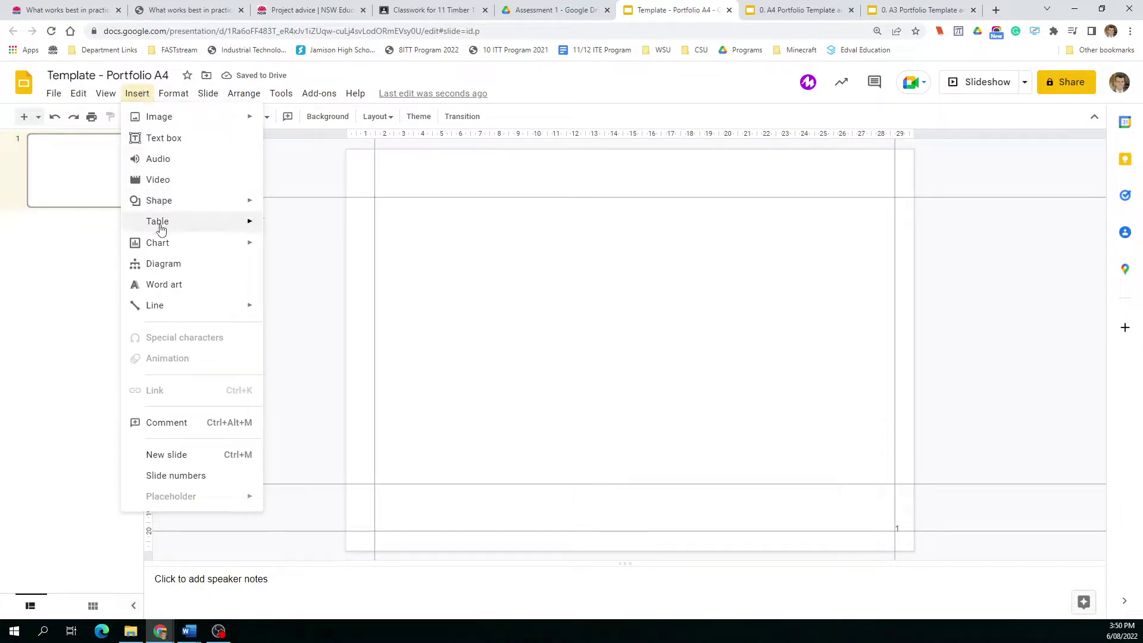
mouse_move(208, 229)
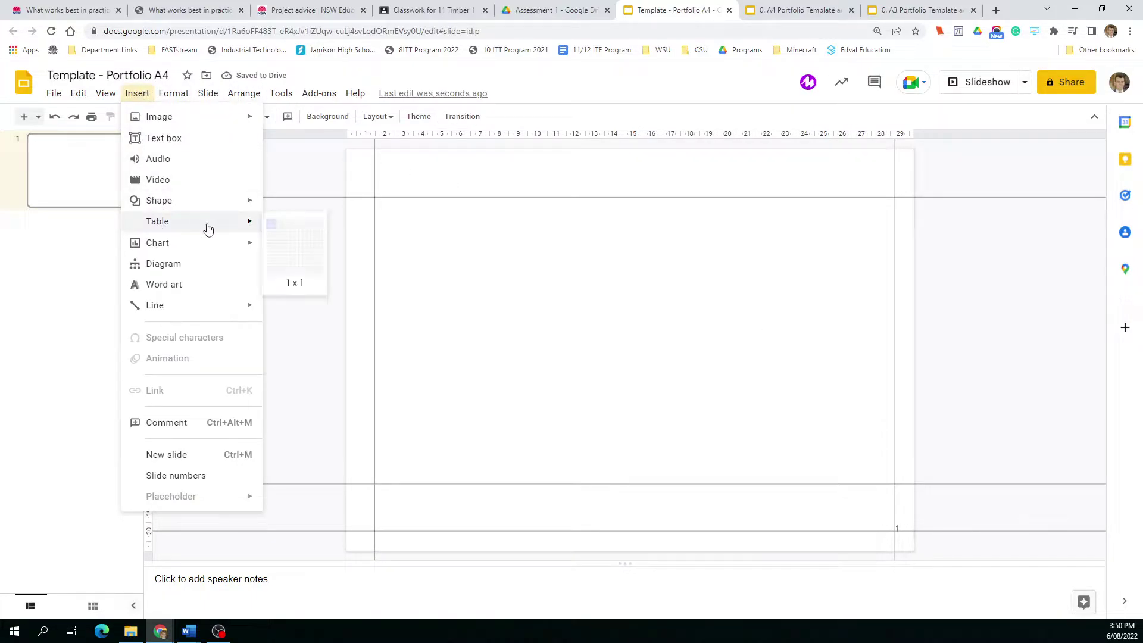
left_click(272, 225)
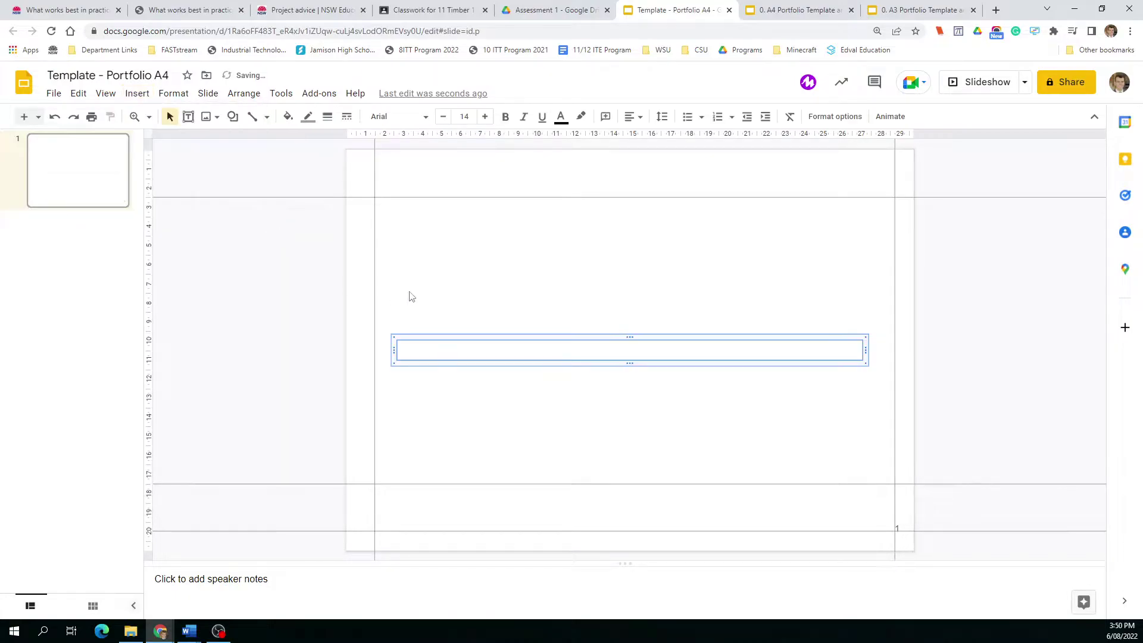
Step: Move and stretch the table to fill the band between the two bottom guides
left_click_drag(482, 339, 461, 481)
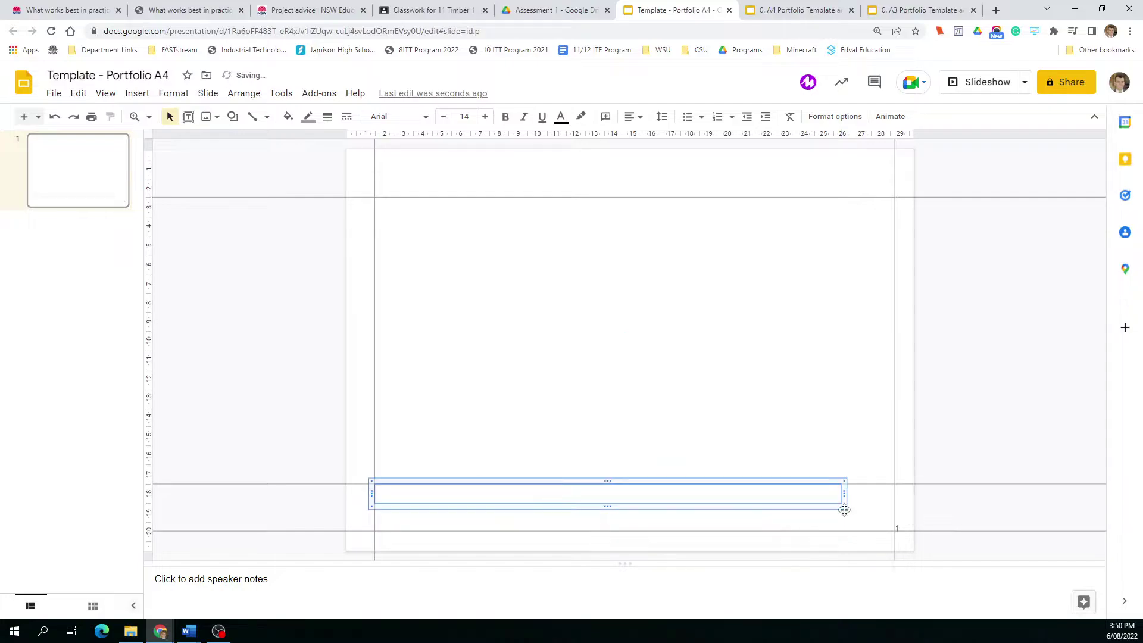
left_click_drag(841, 504, 896, 533)
left_click(825, 447)
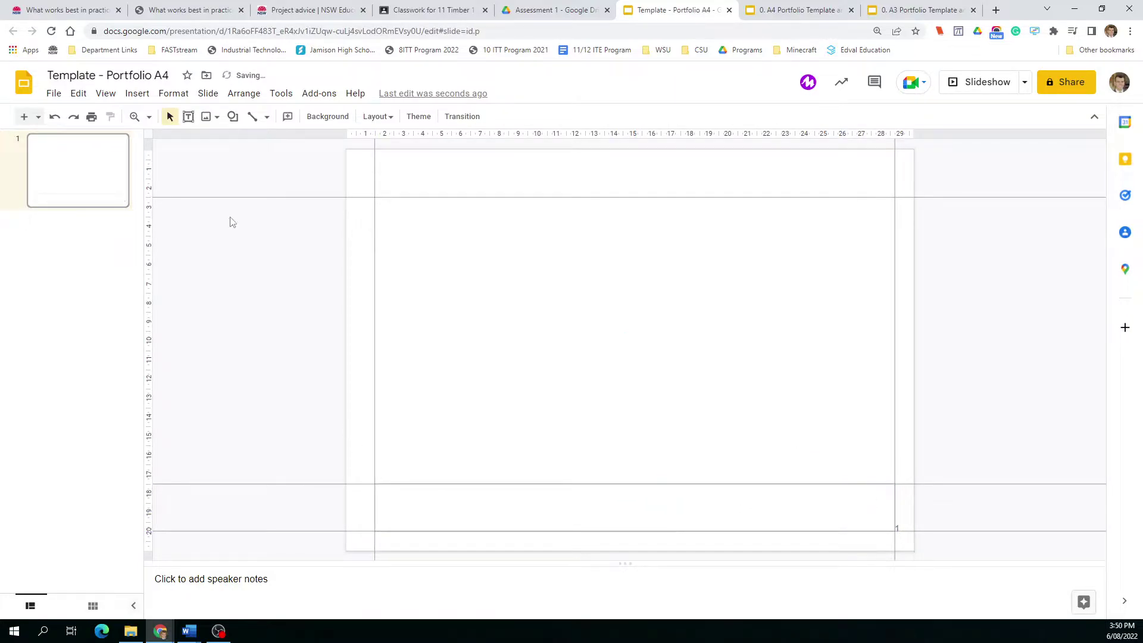
Step: Hide and then re-show the guides to check the table layout
left_click(106, 93)
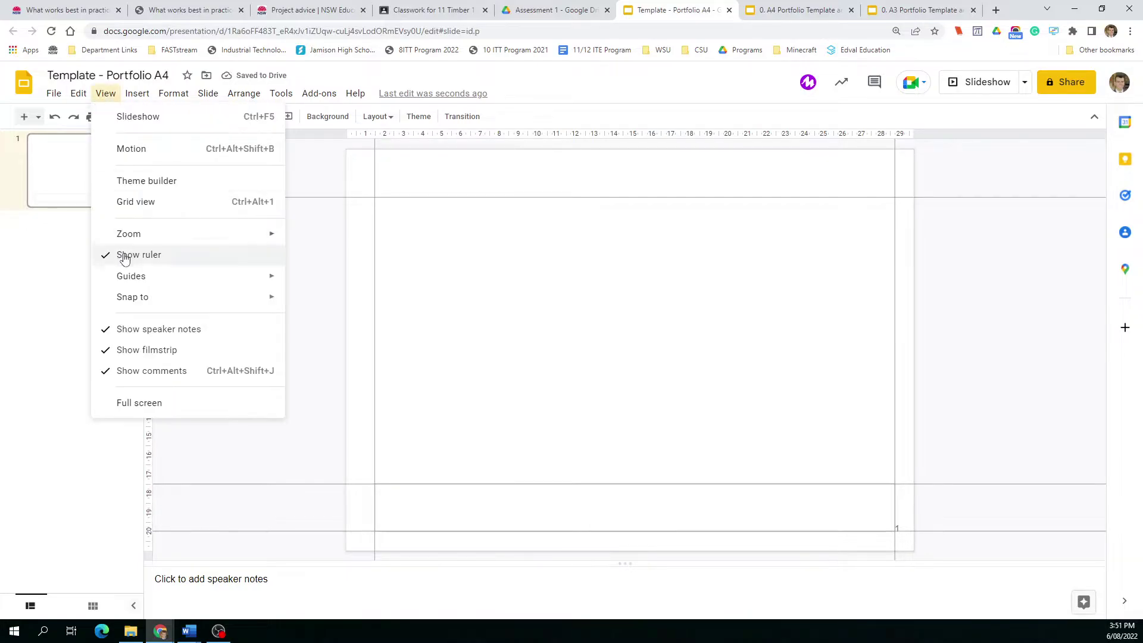
mouse_move(126, 275)
left_click(365, 283)
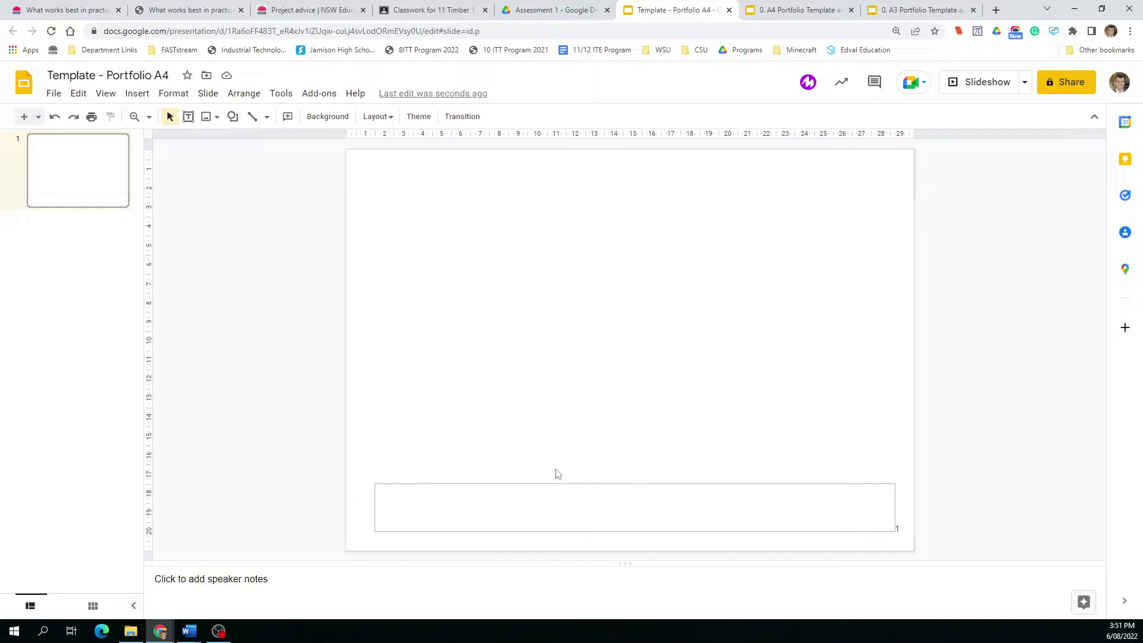
left_click(106, 96)
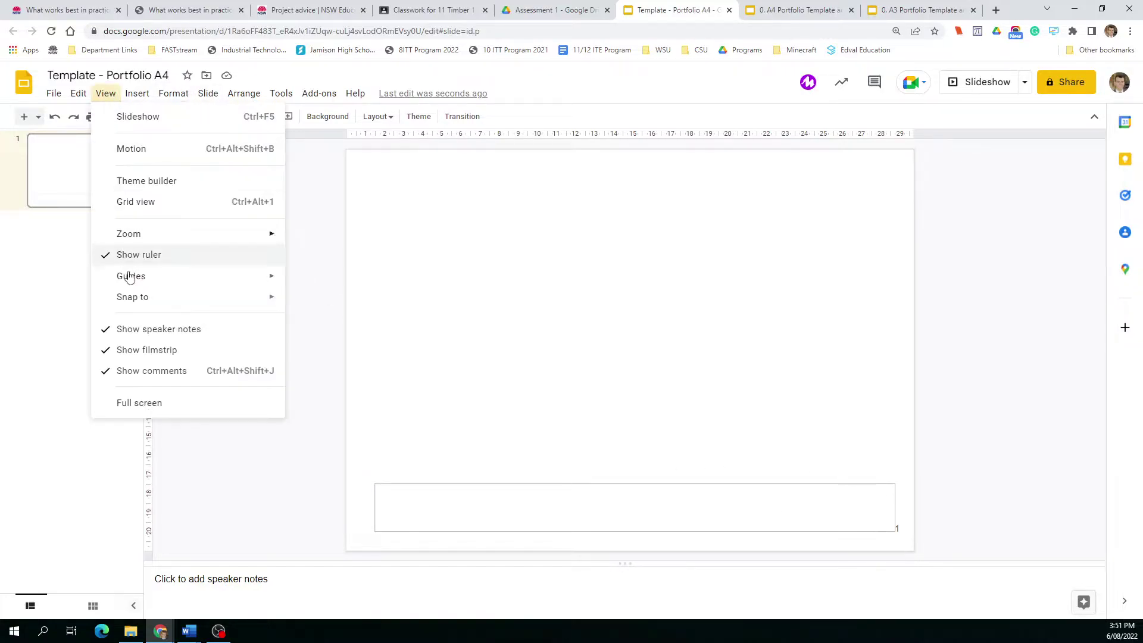
mouse_move(179, 280)
left_click(382, 286)
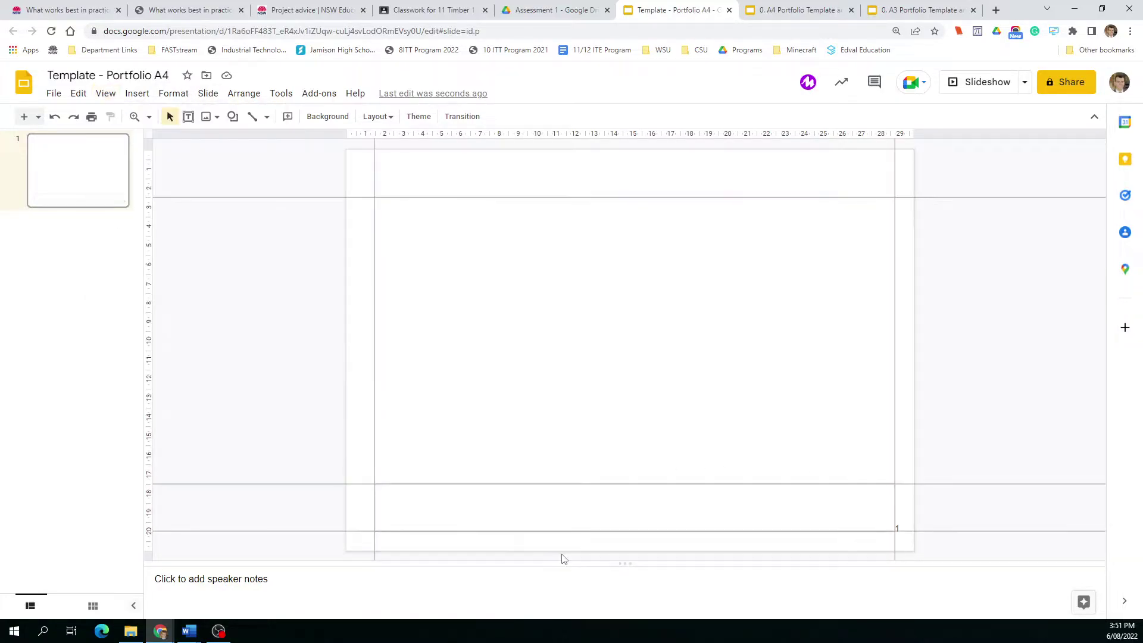
Step: Fill the footer table cell with light pink
left_click(468, 497)
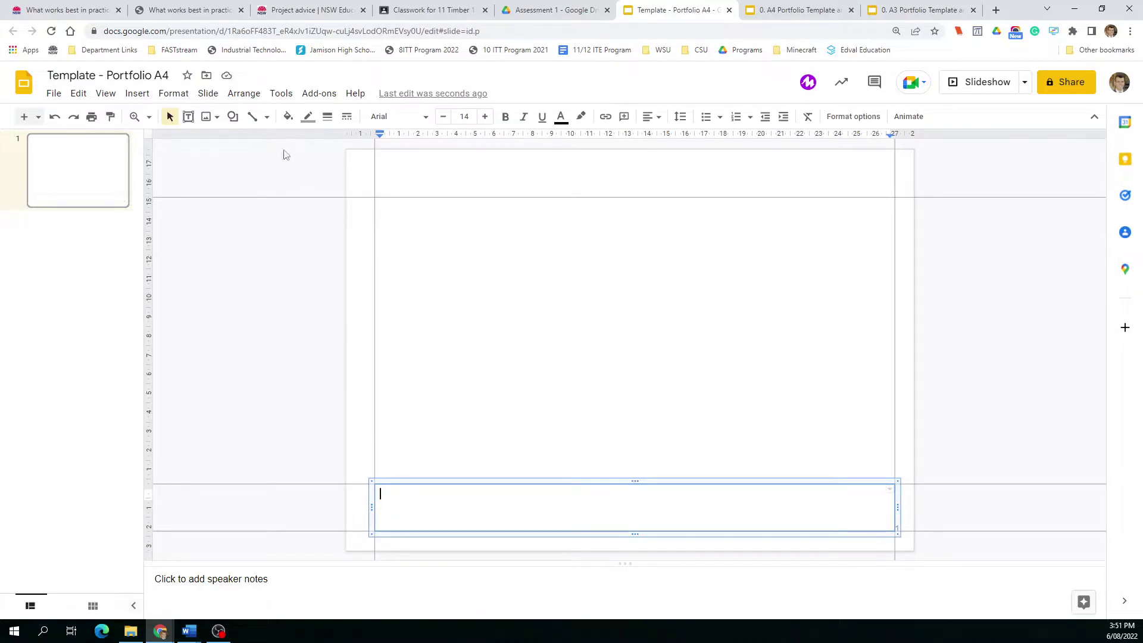
left_click(288, 116)
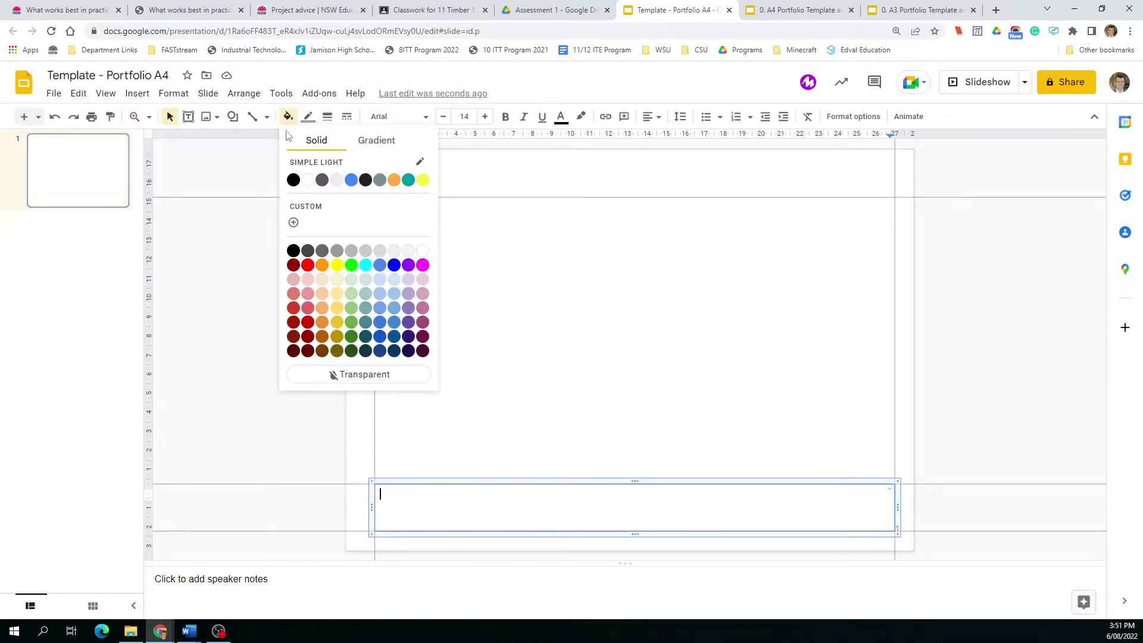
left_click(309, 294)
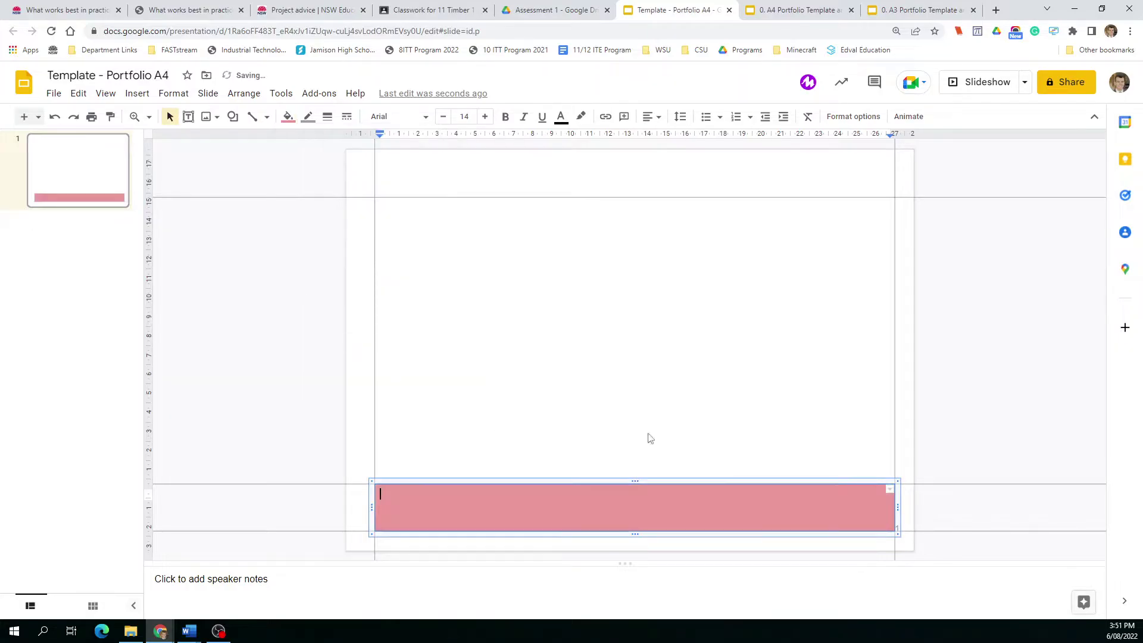
left_click(731, 413)
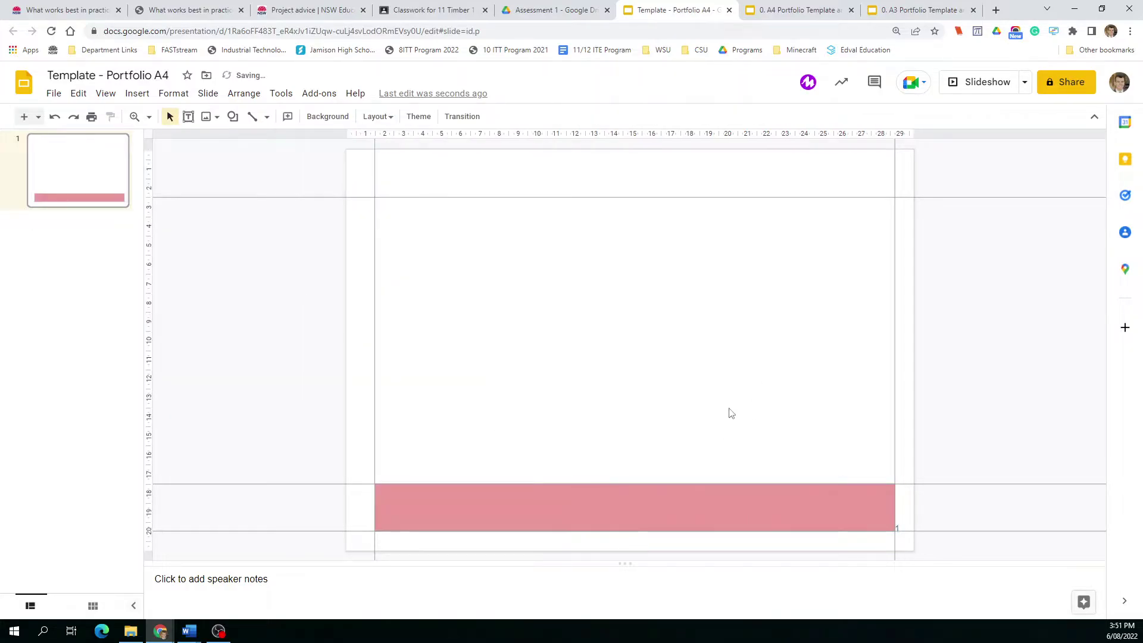
left_click(409, 499)
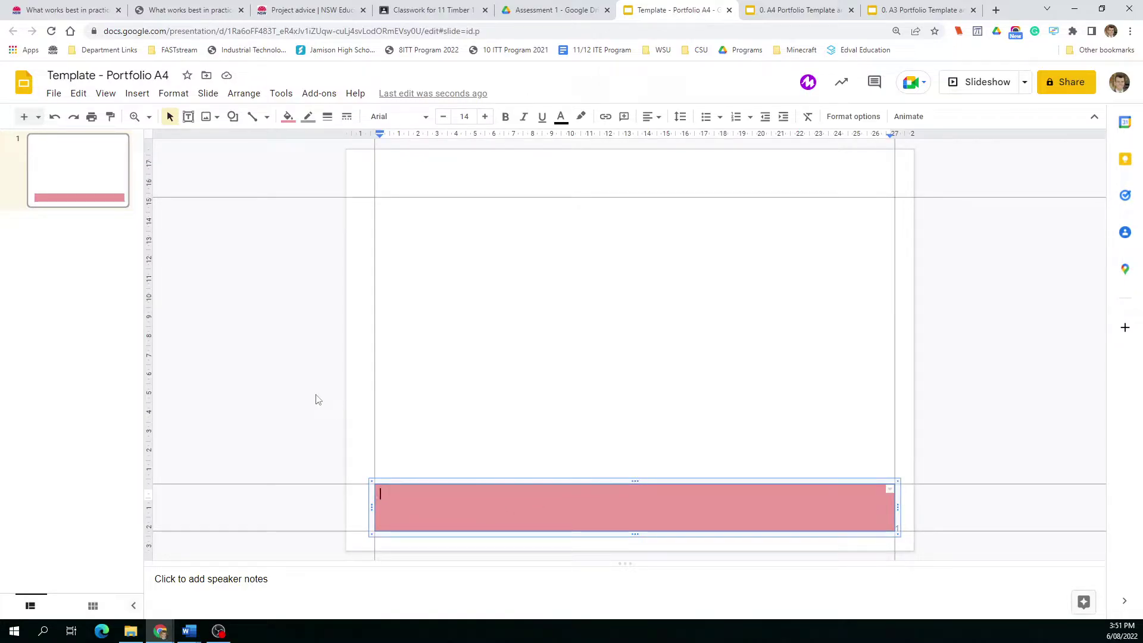
left_click(299, 361)
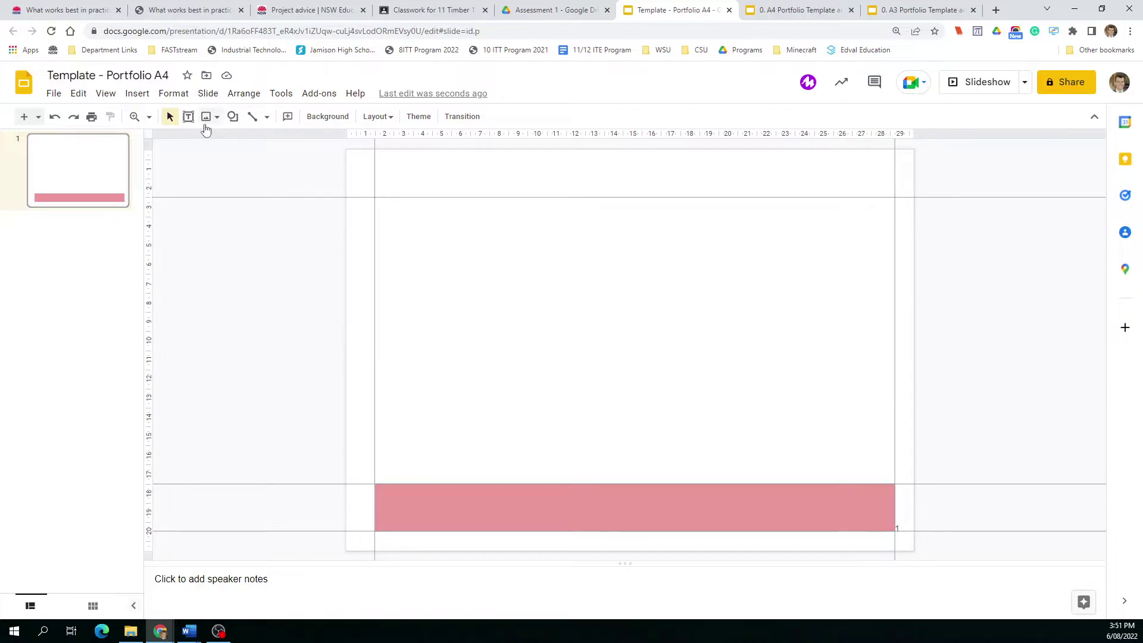
Step: Insert another 1 x 1 table and place it just under the top guide, ready for typing
left_click(135, 95)
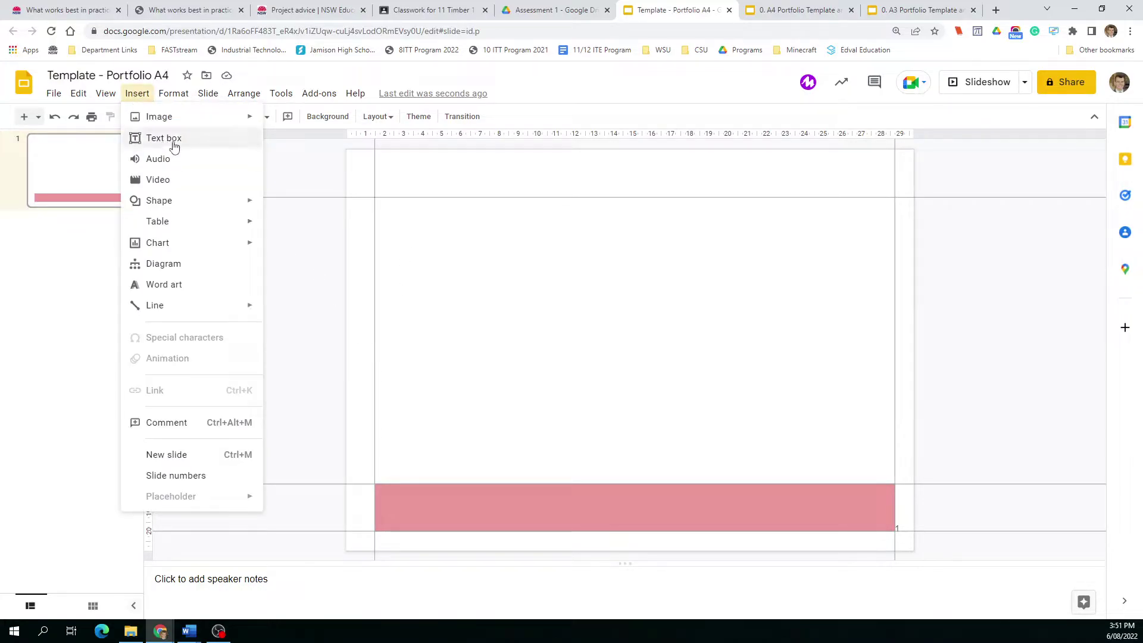
mouse_move(207, 230)
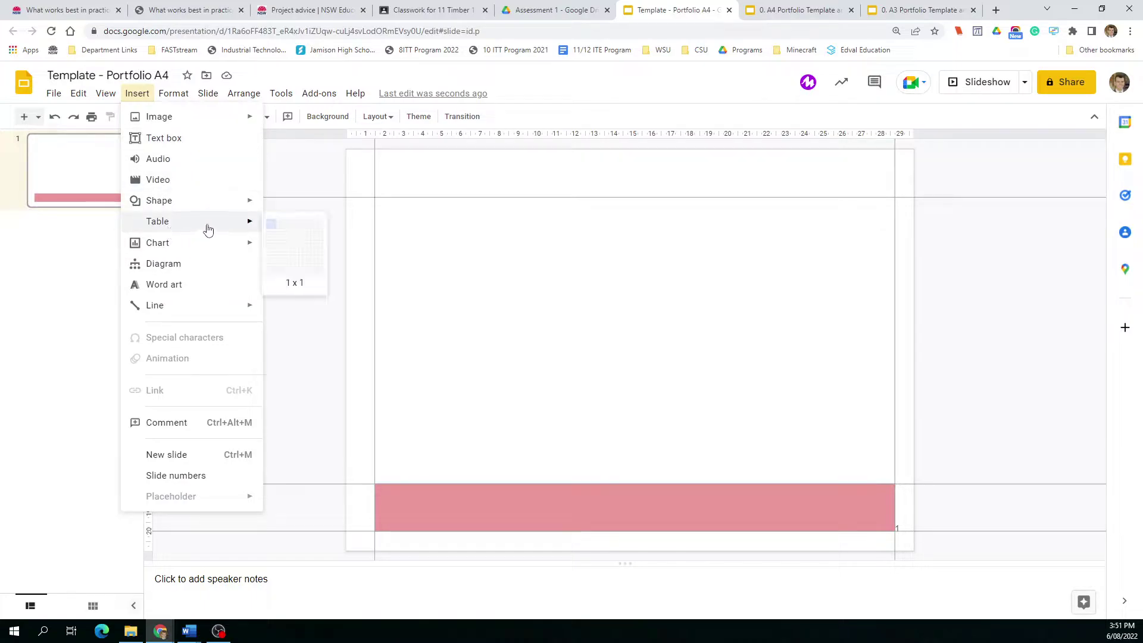
left_click(273, 230)
left_click_drag(470, 337, 449, 221)
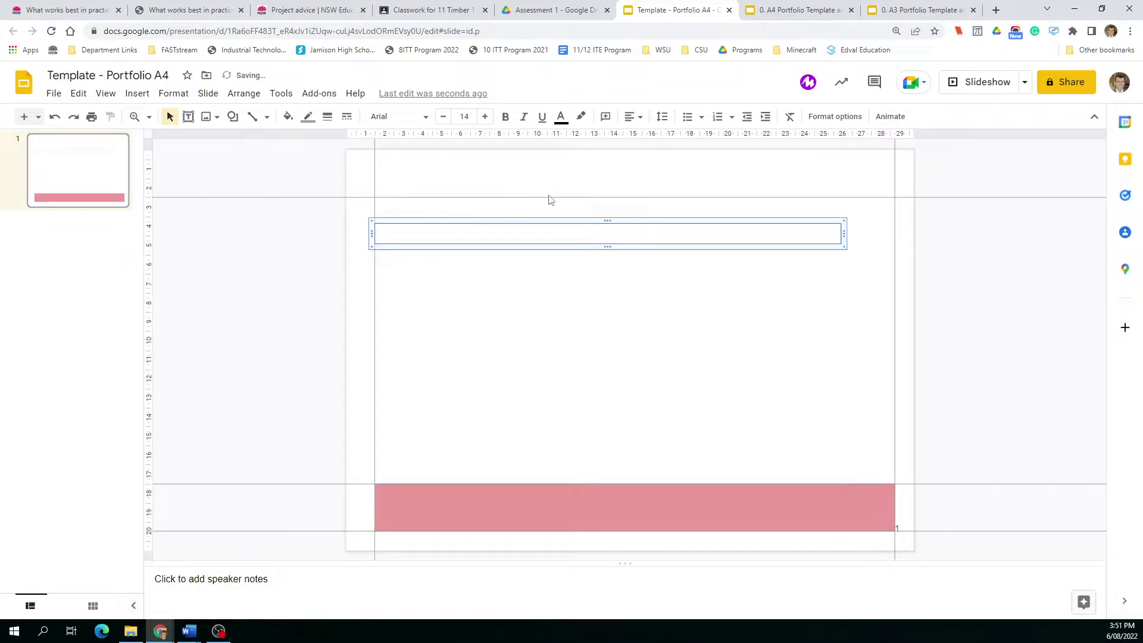
left_click(510, 238)
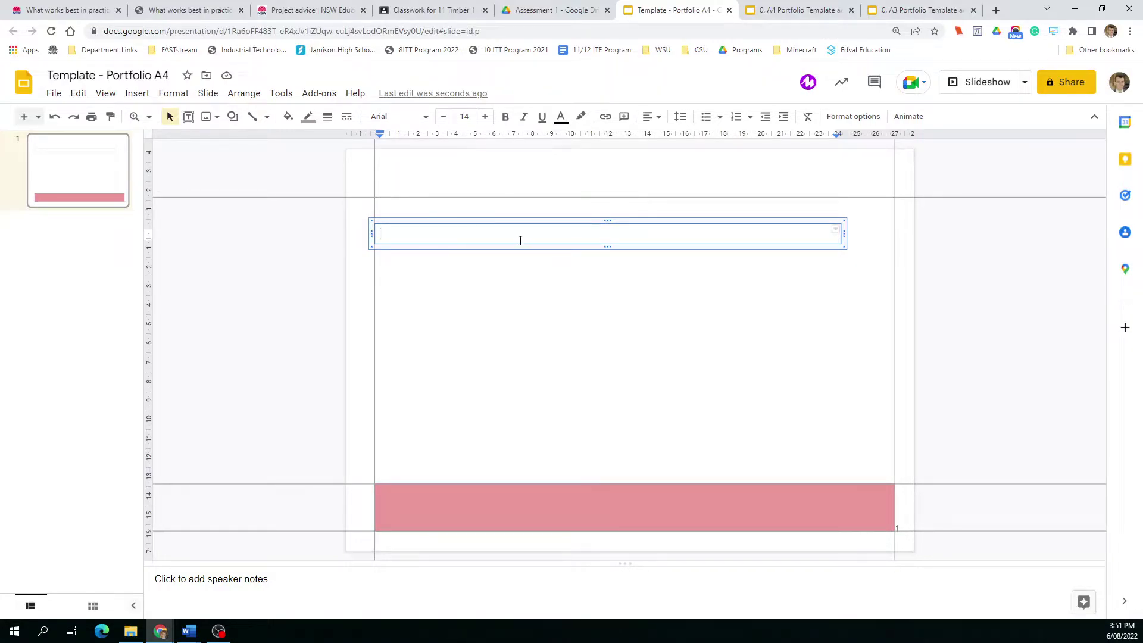
left_click_drag(420, 217, 433, 222)
left_click(417, 234)
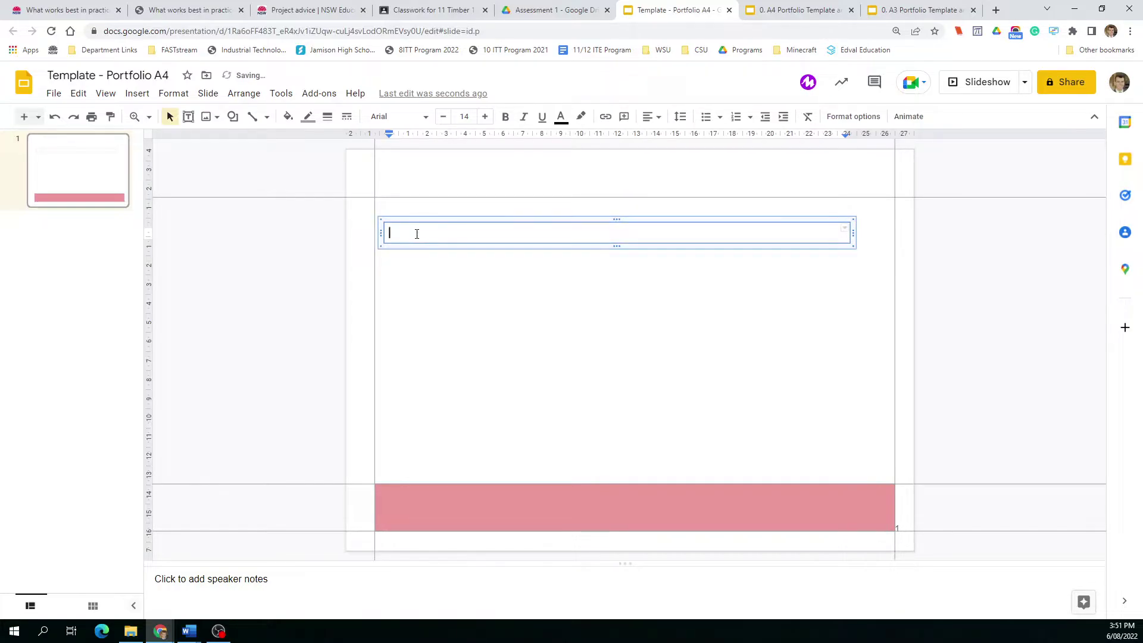
Step: Type Title Heading, Subheading 1, Subheading 2 and Normal Text on four separate lines
type("Title Heading")
key("Return")
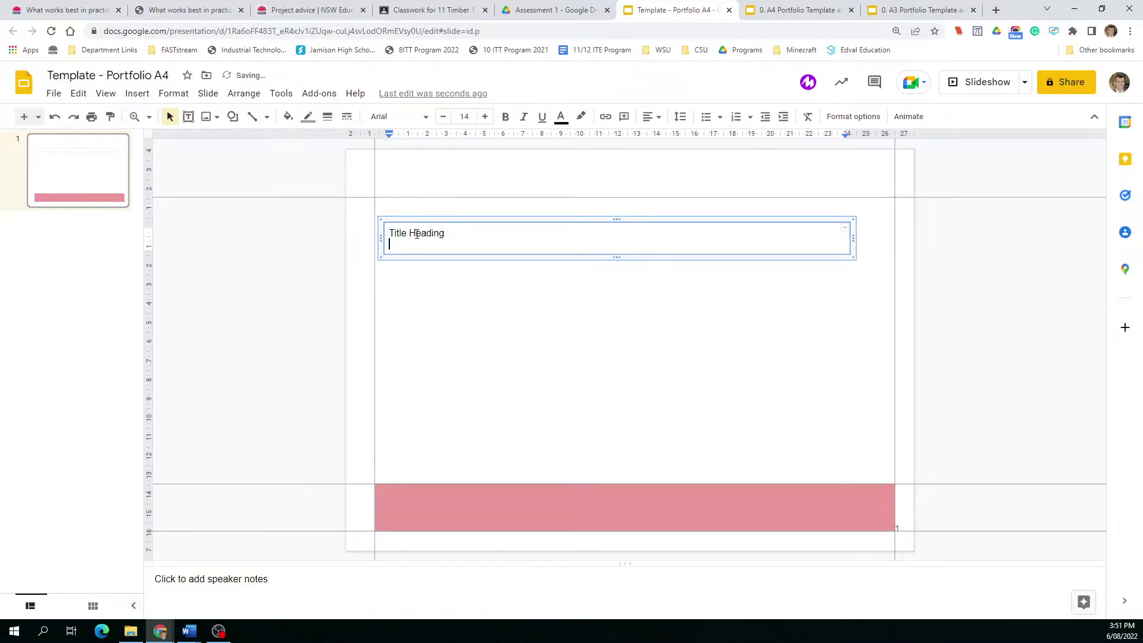
type("Subheading 1")
key("Return")
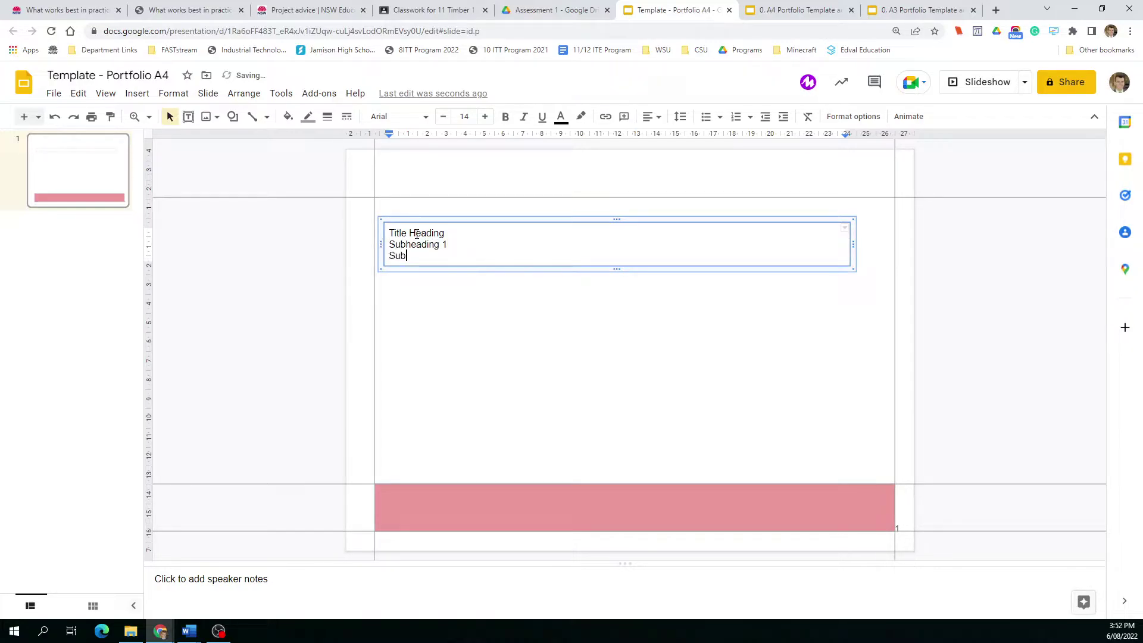
type("Subheading 2")
key("Return")
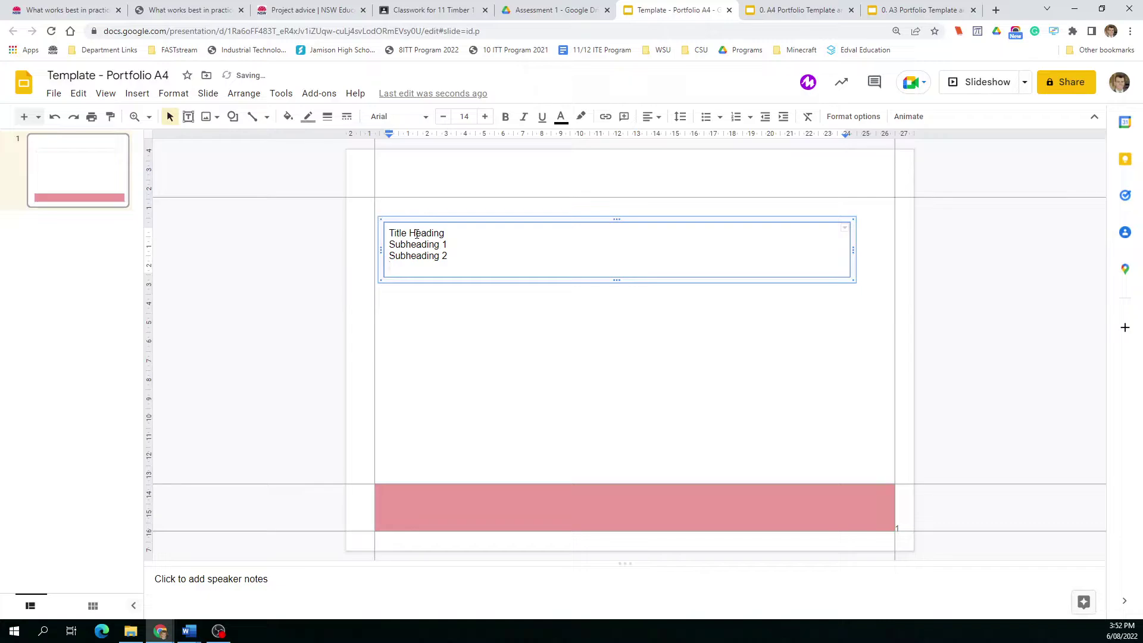
type("Normal Text")
Step: Make the Title Heading line Economica 36 bold
left_click_drag(422, 234, 376, 234)
left_click(399, 117)
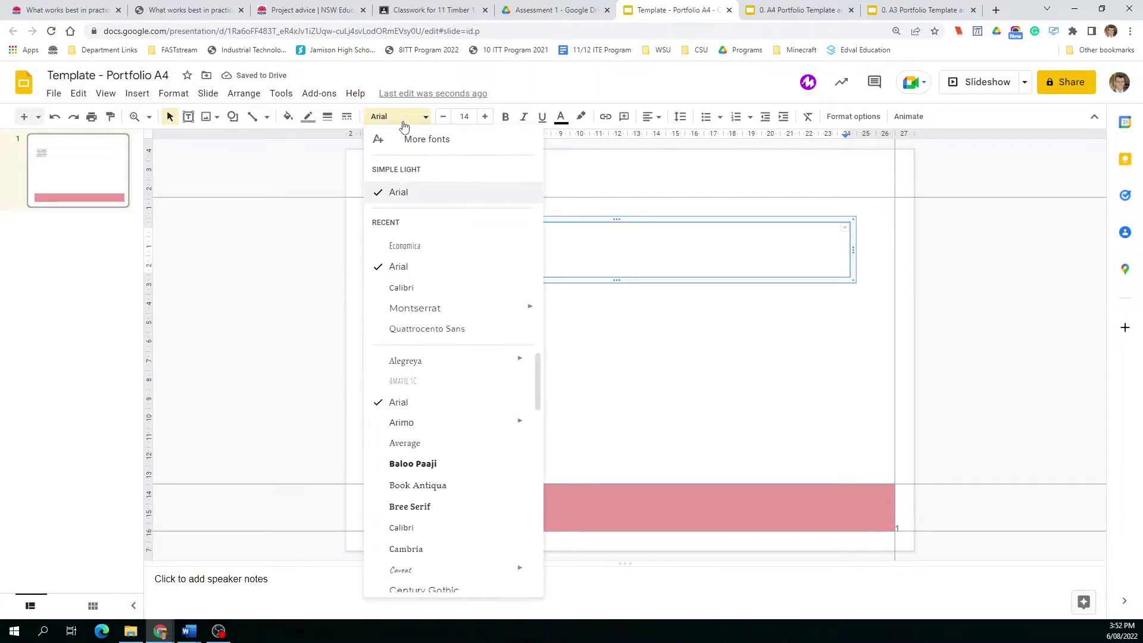
left_click(404, 246)
left_click(464, 116)
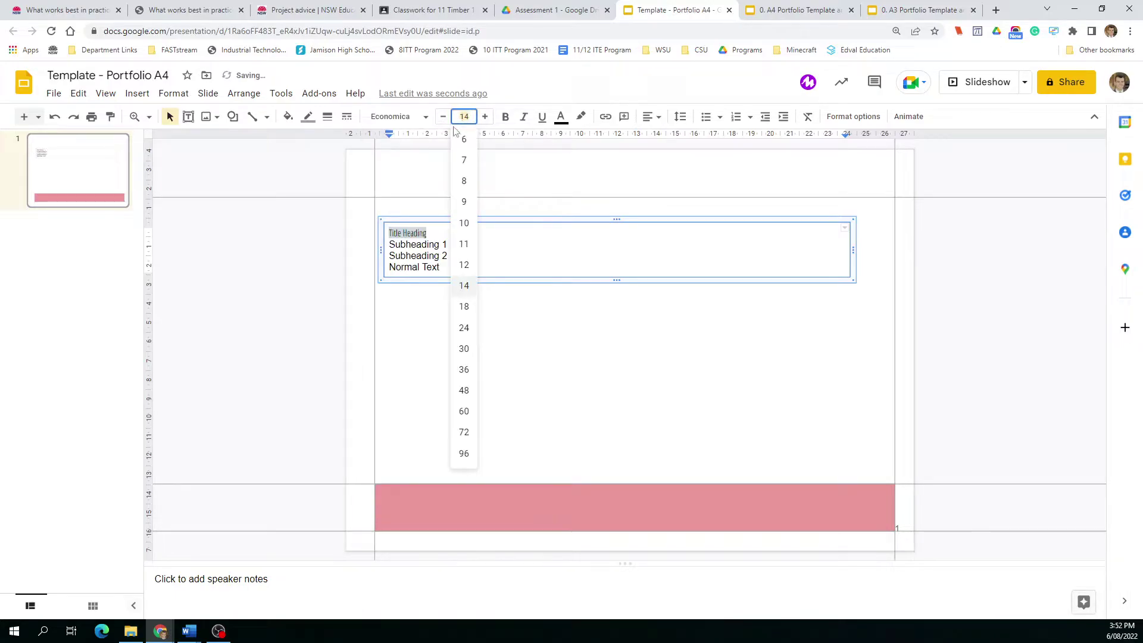
left_click(465, 369)
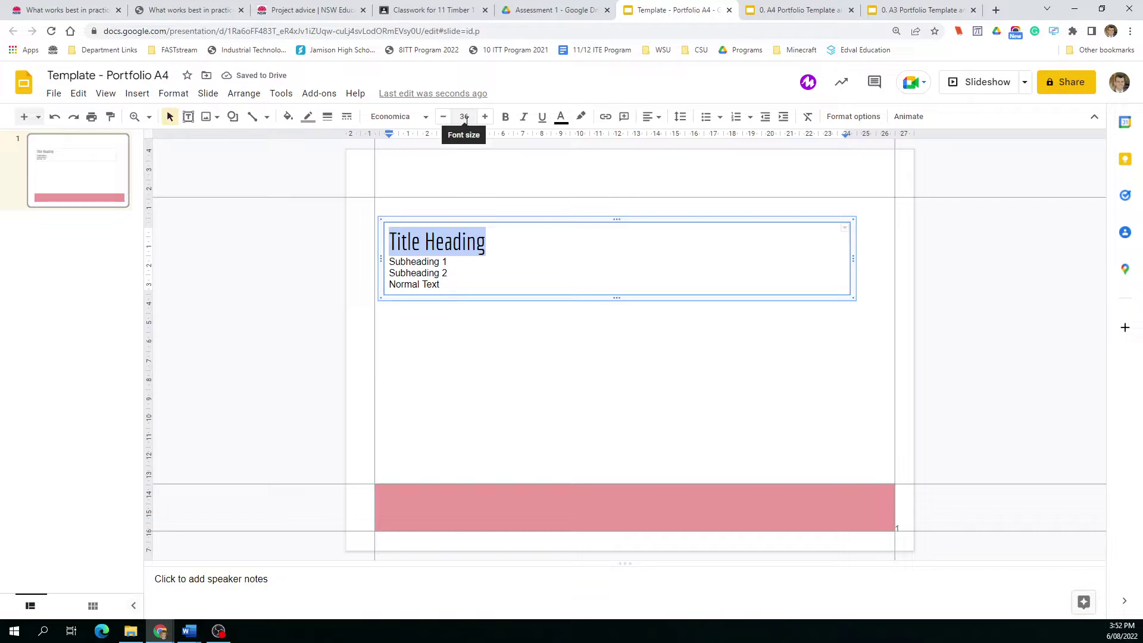
left_click(504, 117)
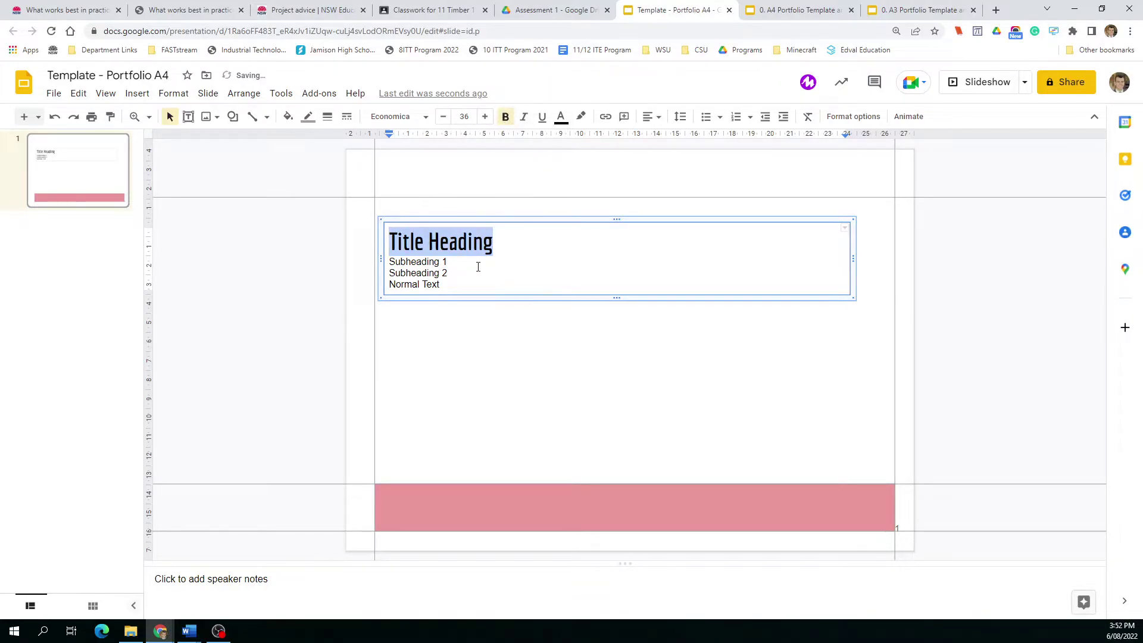
Step: Make the Subheading 1 line Economica 24 bold italic
left_click_drag(447, 261, 388, 262)
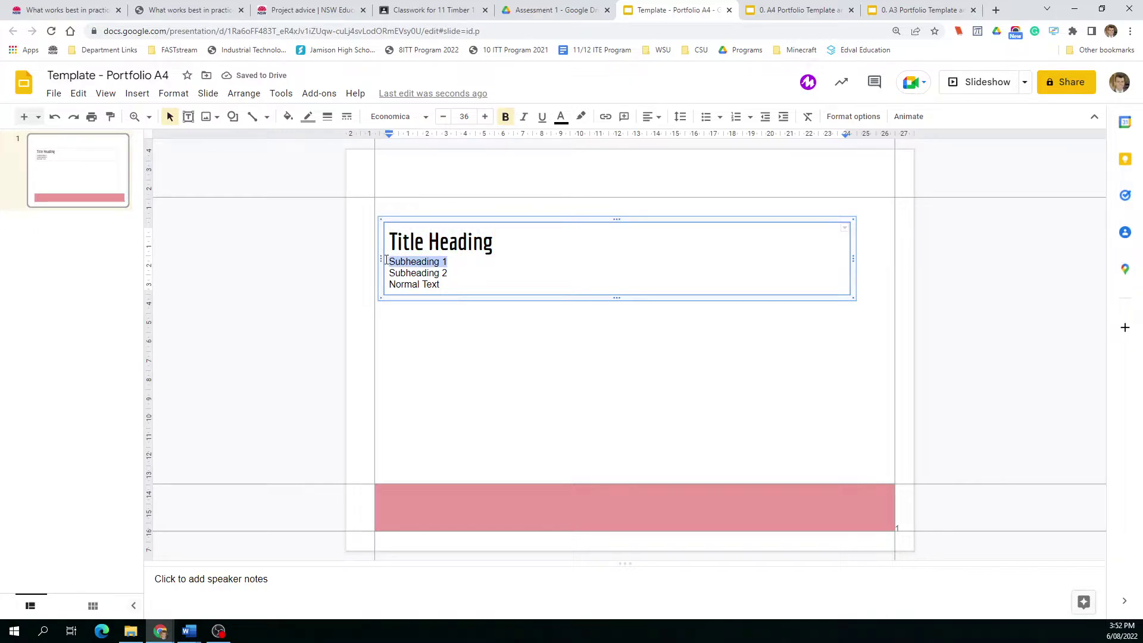
left_click(405, 117)
left_click(416, 249)
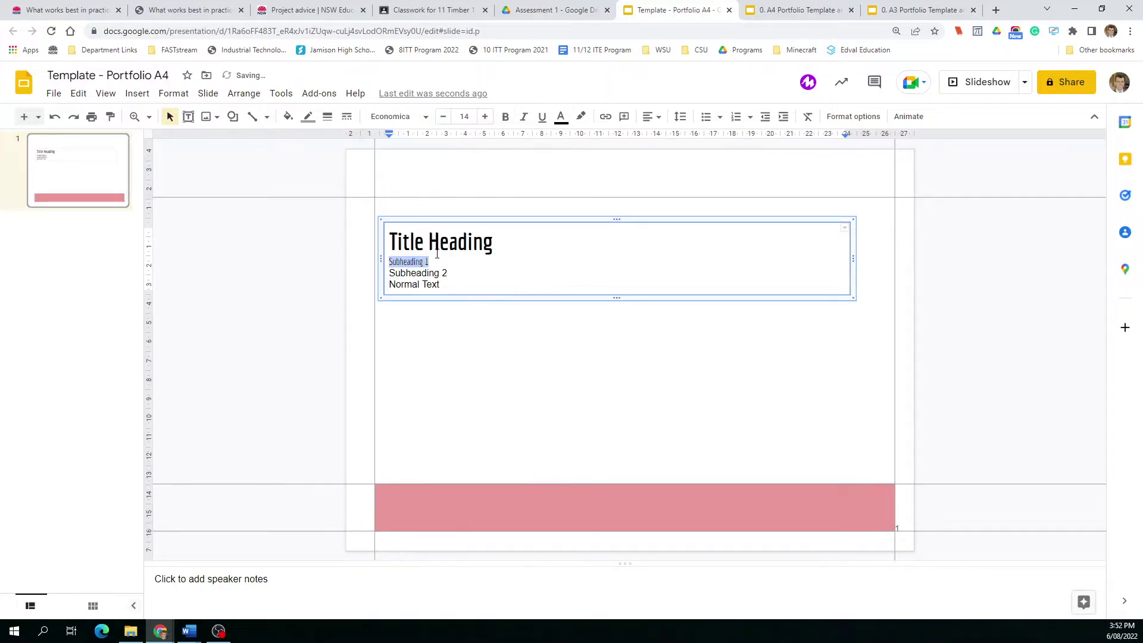
left_click(464, 117)
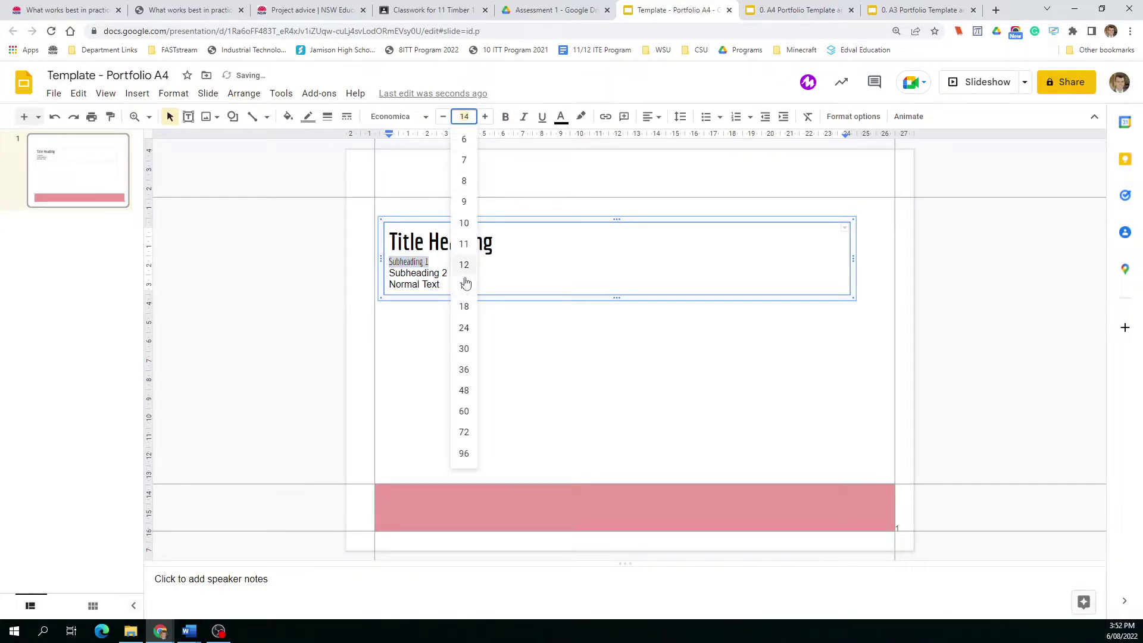
left_click(467, 327)
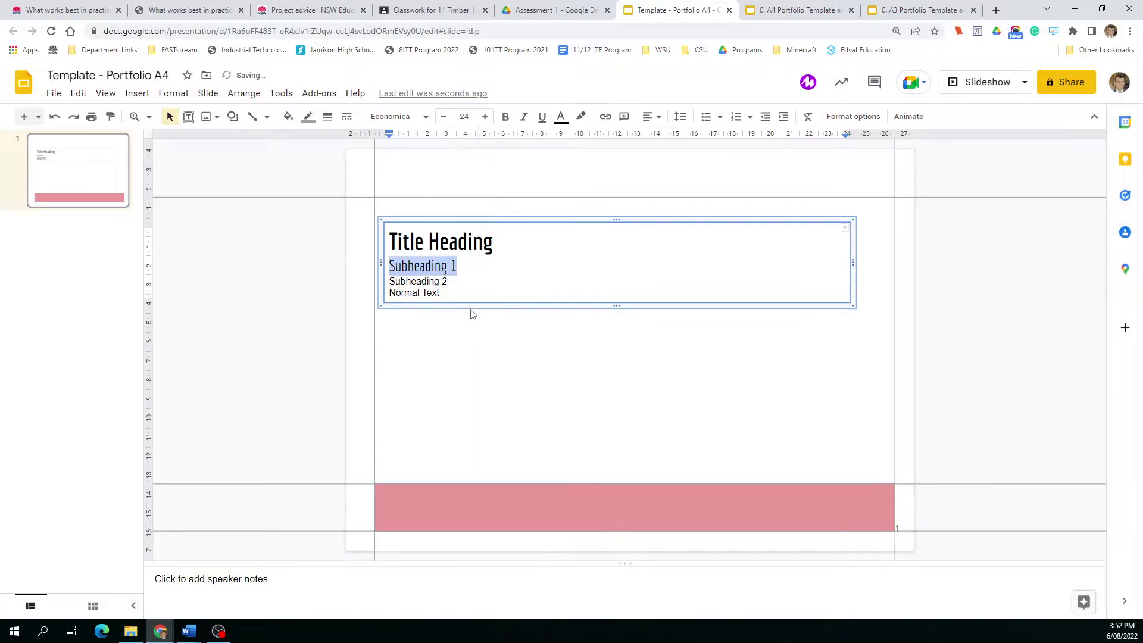
left_click(506, 117)
left_click(523, 117)
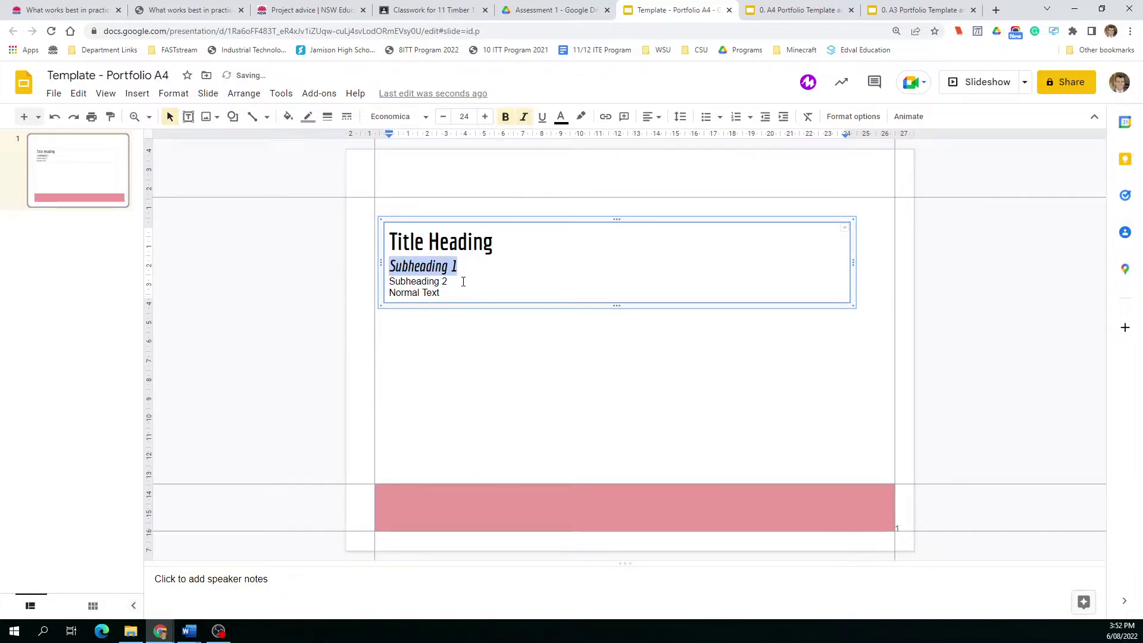
Step: Make the Subheading 2 line Economica 18 bold
left_click_drag(463, 282, 388, 282)
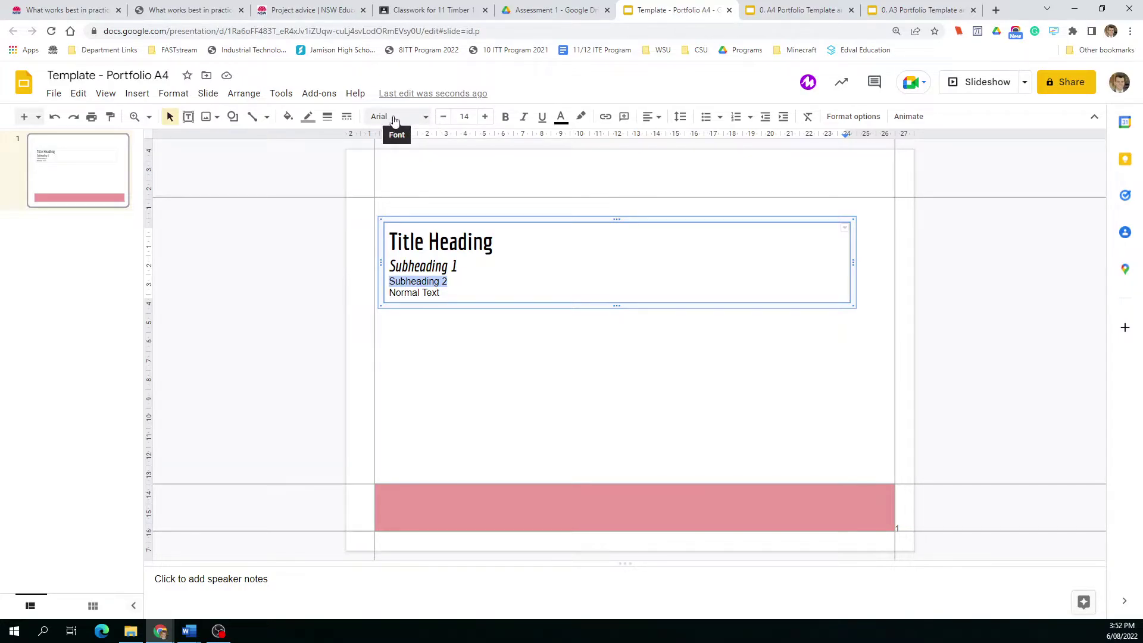
left_click(394, 120)
left_click(426, 241)
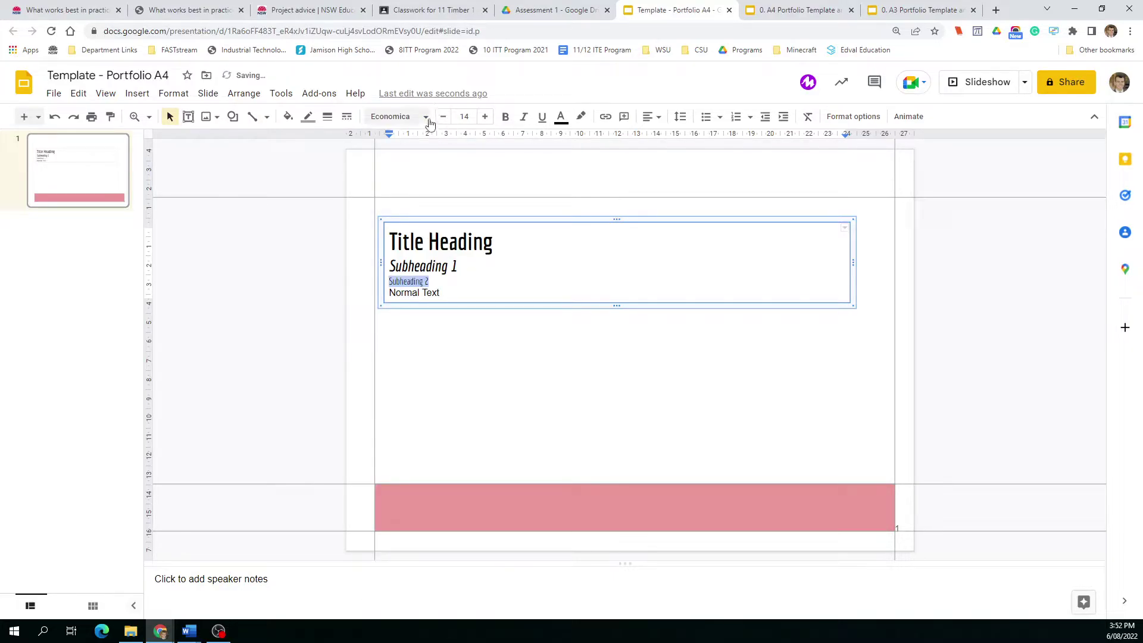
left_click(468, 116)
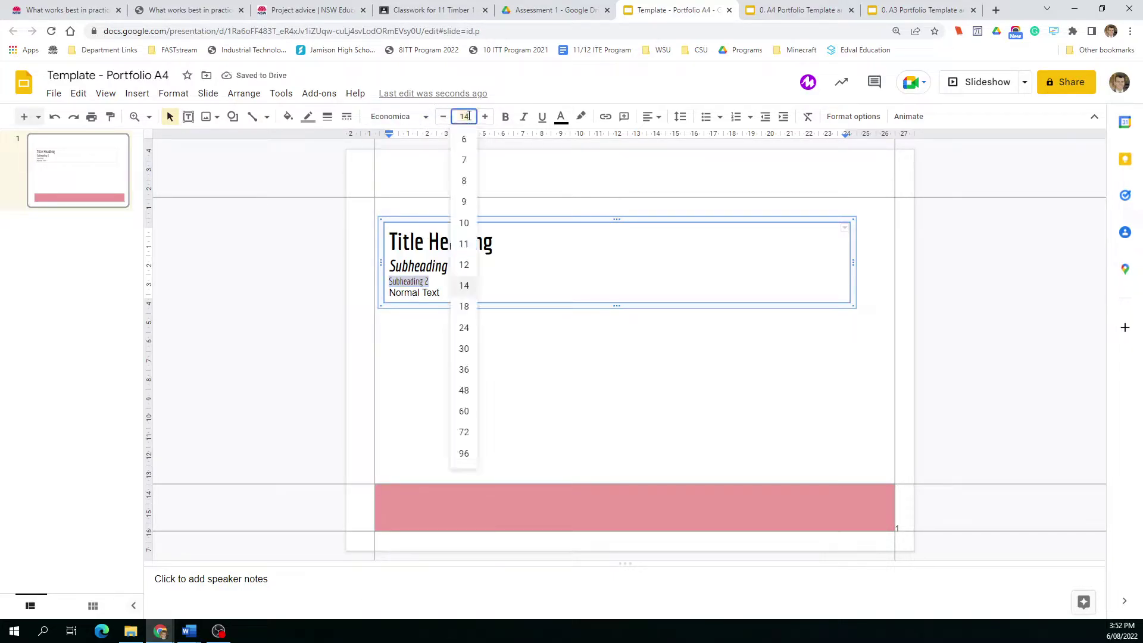
left_click(466, 307)
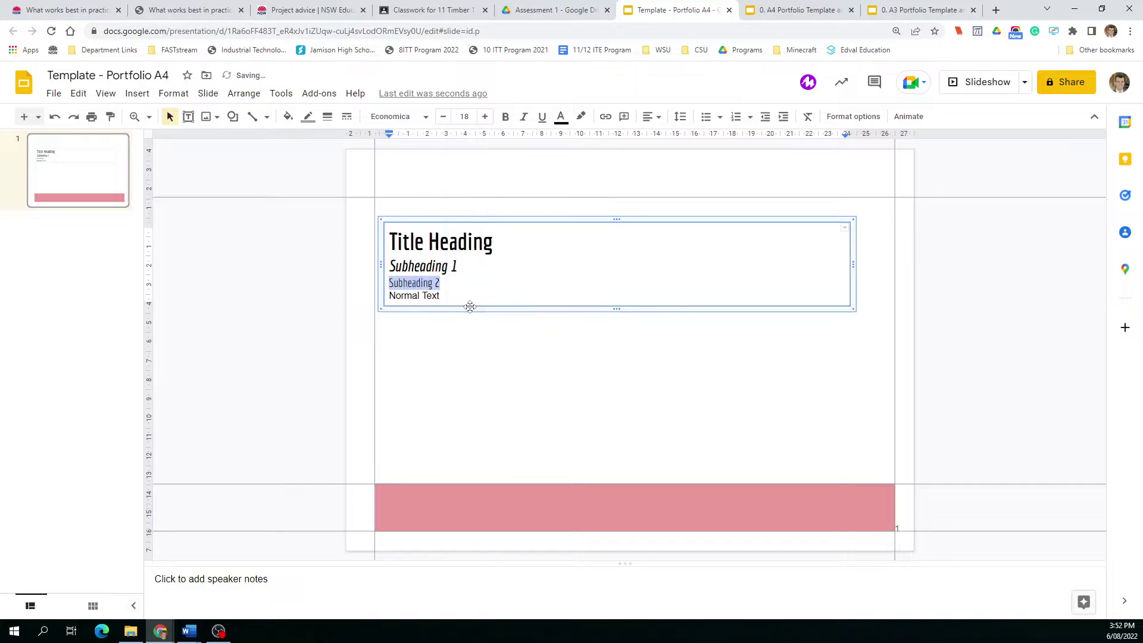
left_click(505, 116)
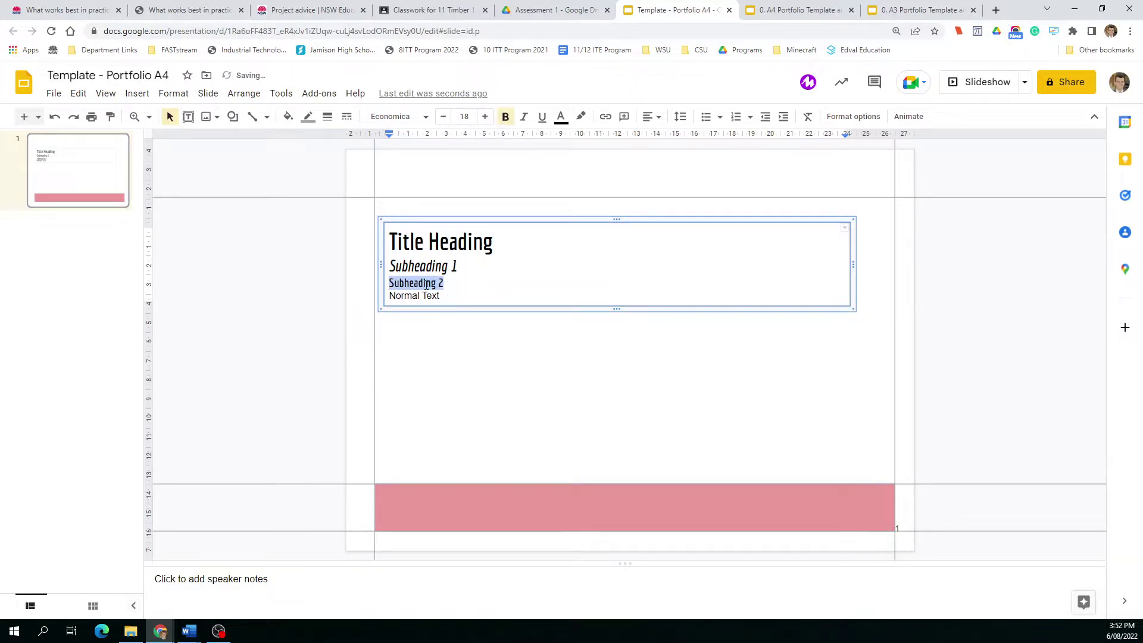
left_click_drag(456, 294, 388, 296)
Step: Set the Normal Text line to Times New Roman at size 12
left_click(404, 117)
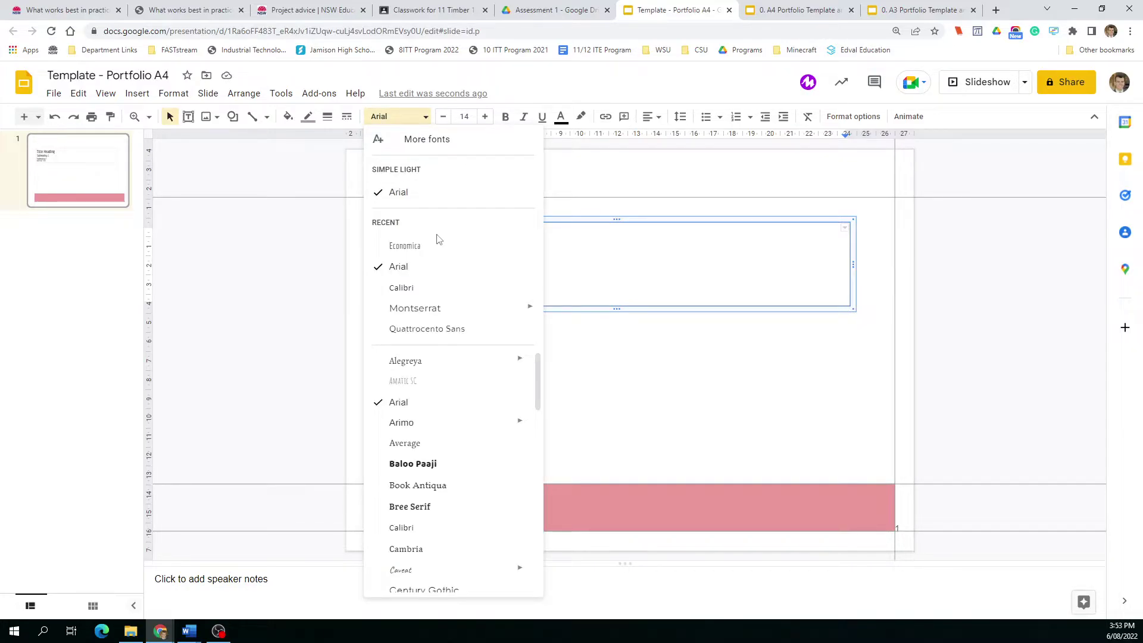
mouse_move(455, 426)
scroll(455, 426, "down", 8)
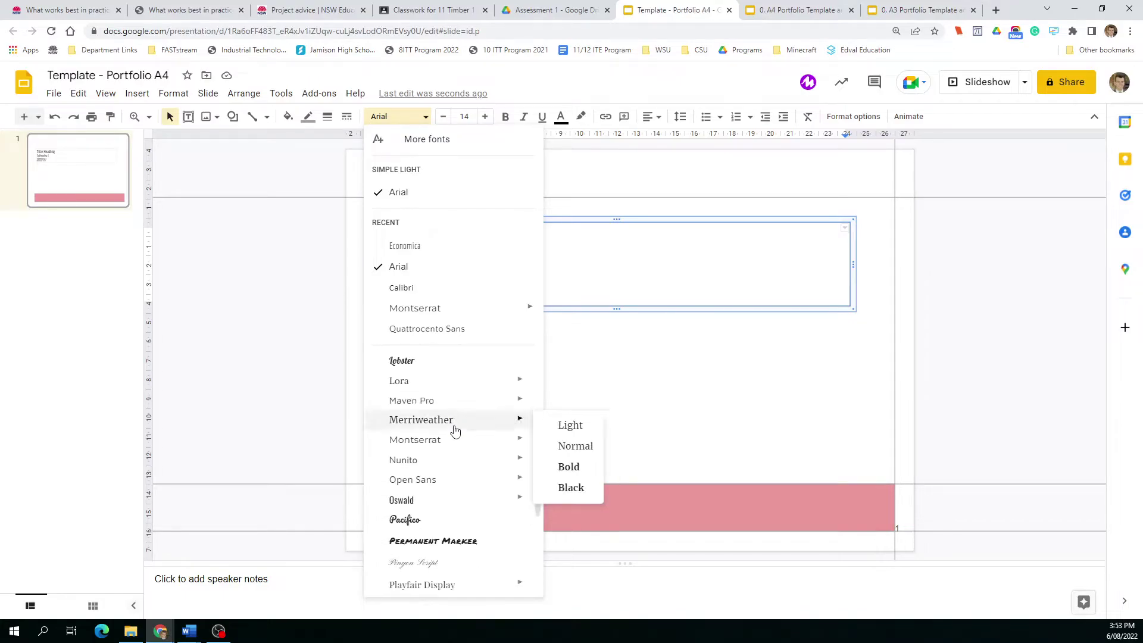
scroll(455, 432, "down", 5)
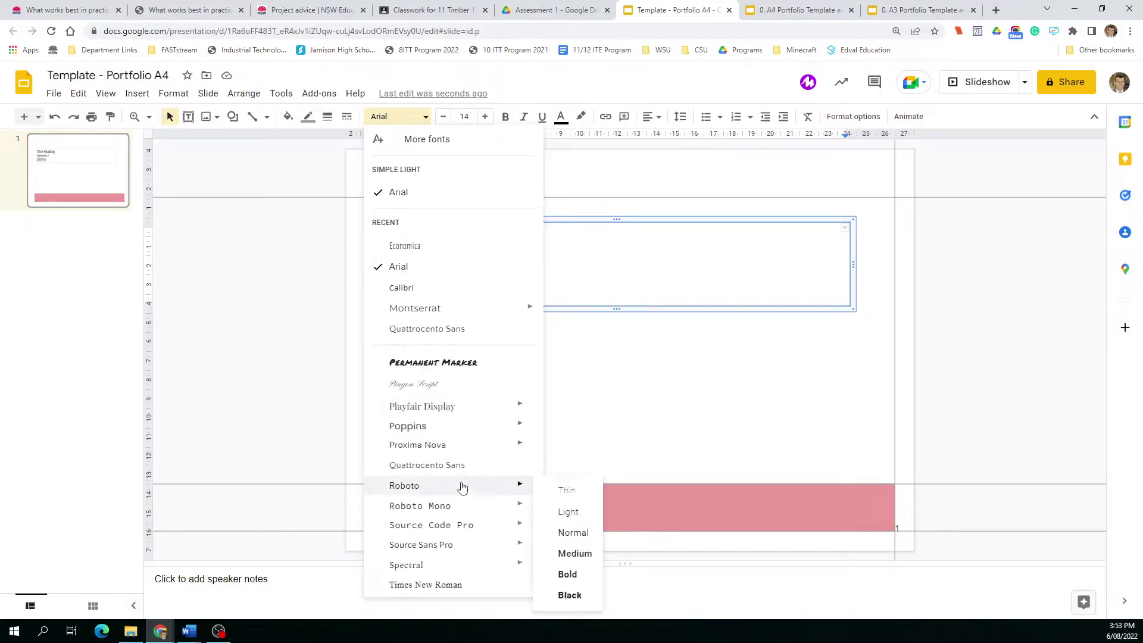
left_click(455, 570)
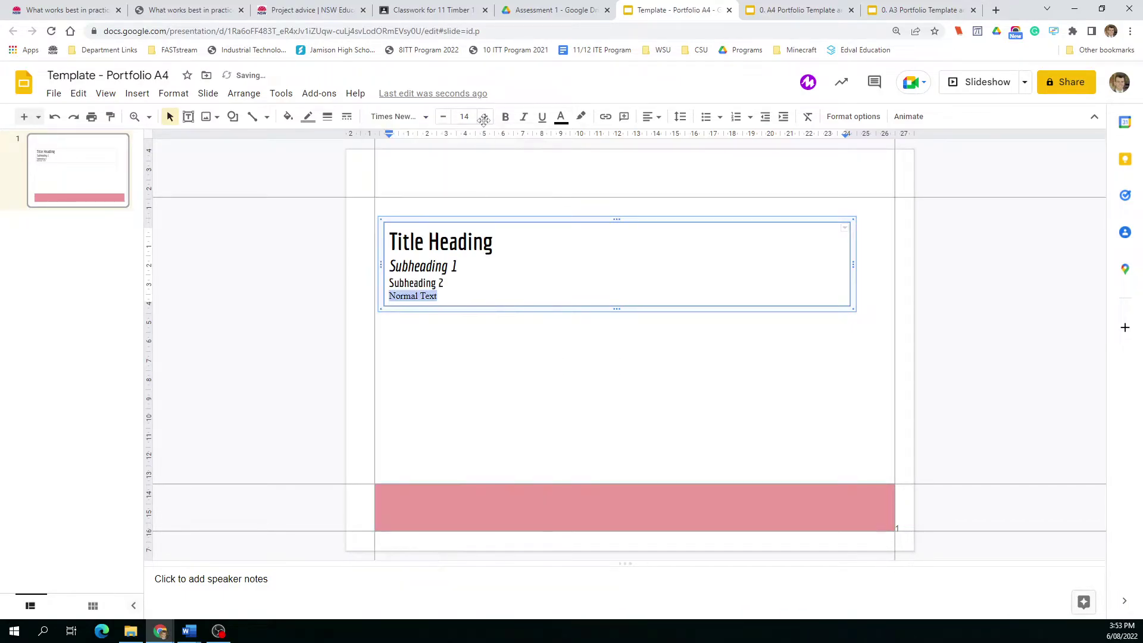
left_click(467, 116)
type("12")
key("Return")
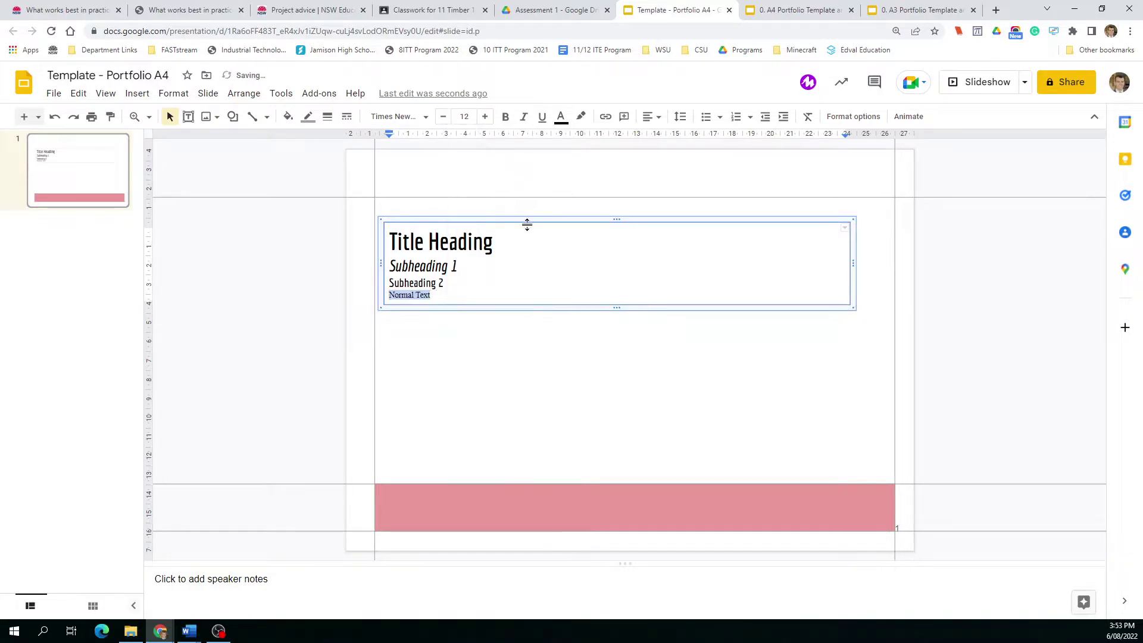
left_click(452, 293)
Step: Compare fonts on a second Normal Text copy, trying Arial and then Calibri
key("ctrl+shift+Left")
key("ctrl+shift+Left")
left_click(409, 118)
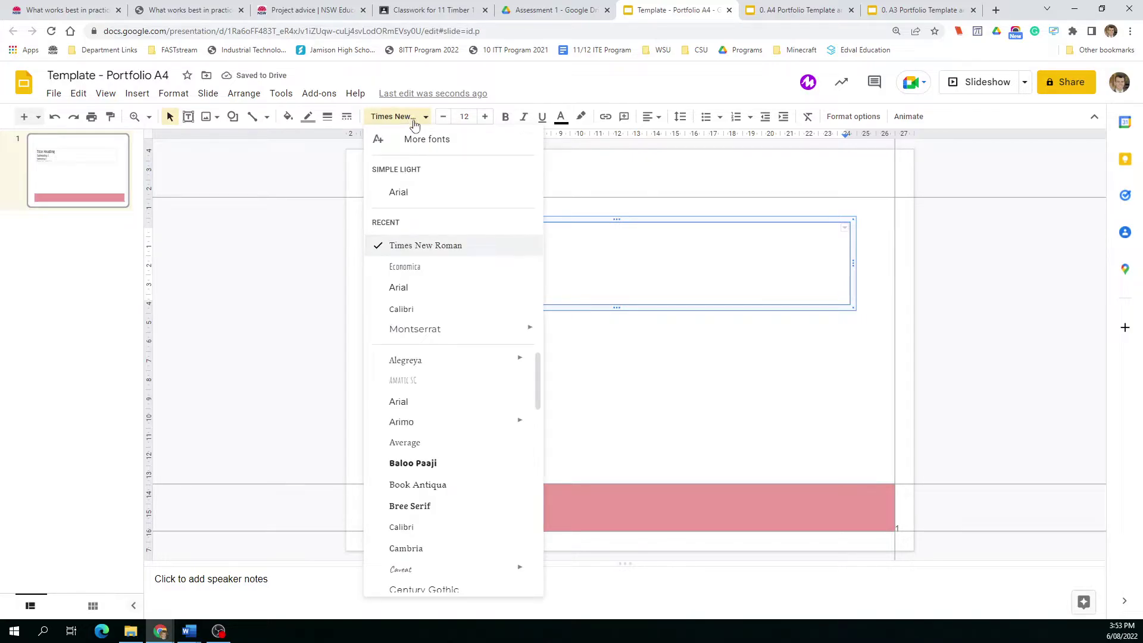
left_click(434, 288)
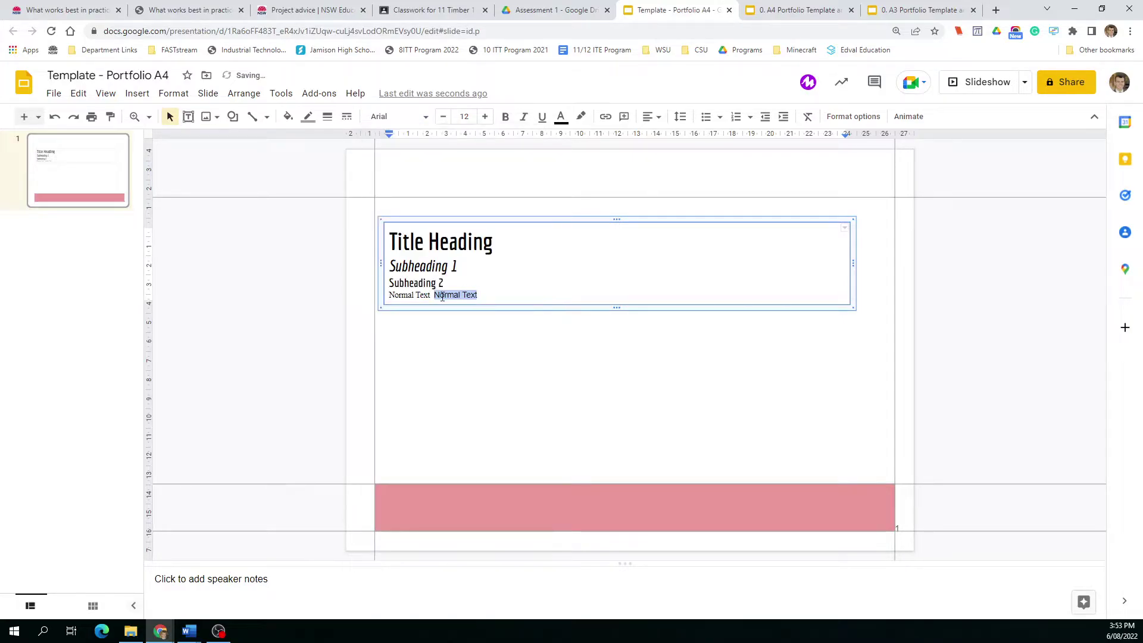
left_click(393, 117)
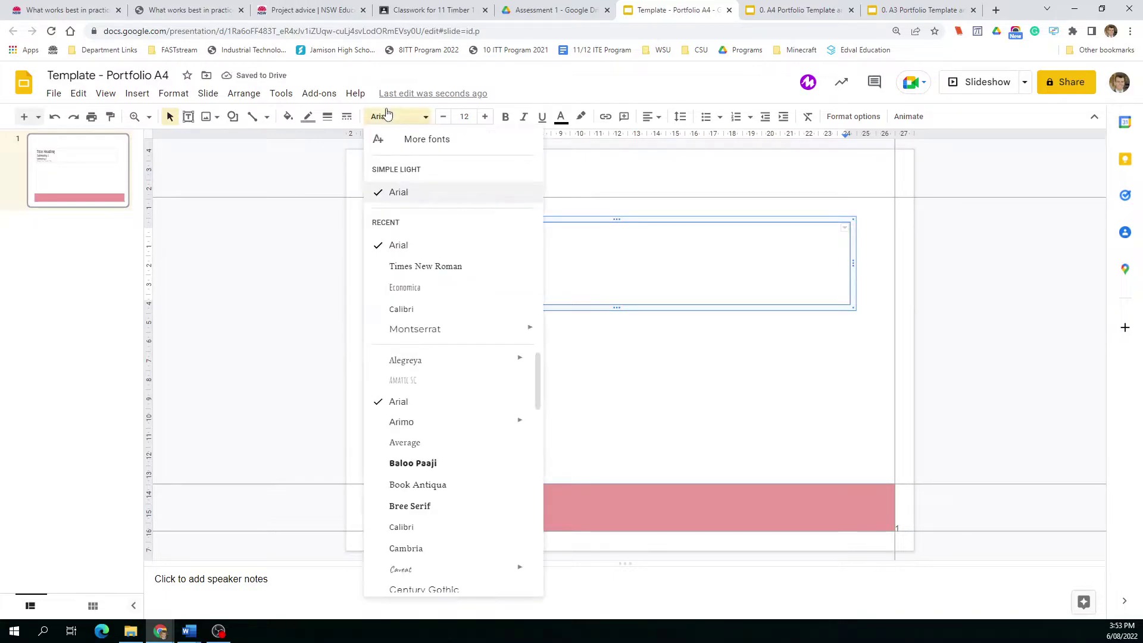
left_click(408, 310)
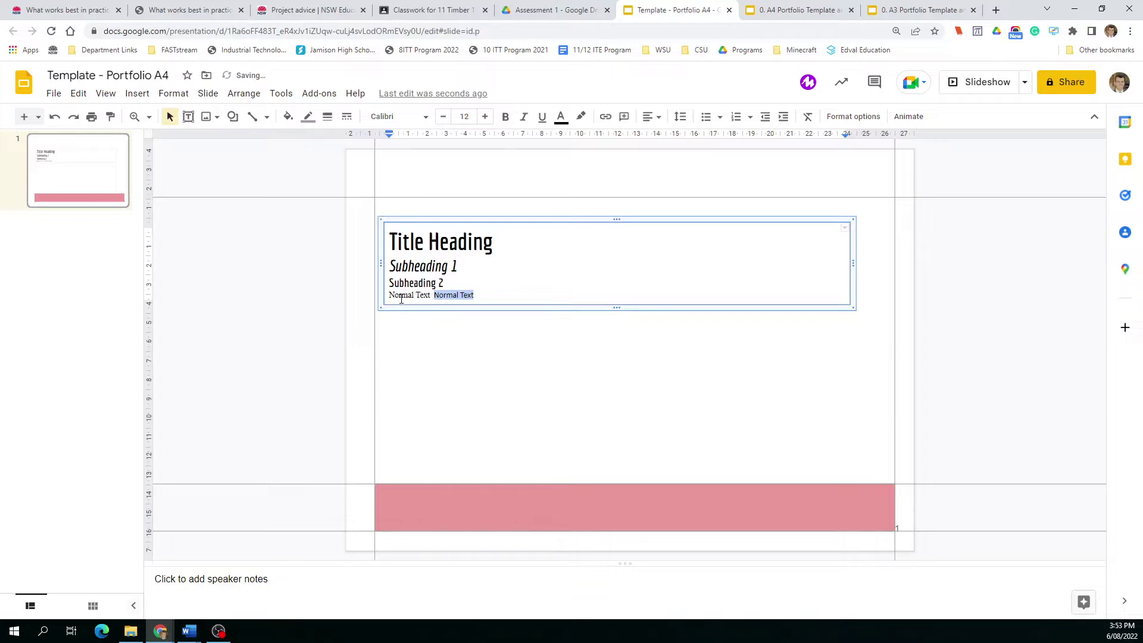
left_click(395, 117)
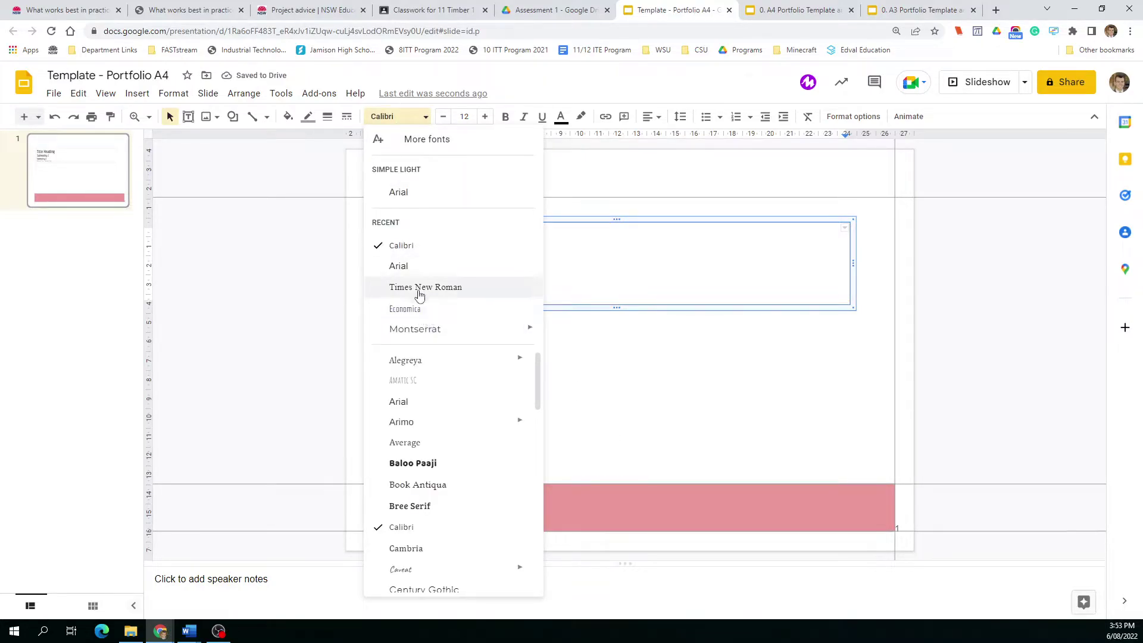
left_click(424, 251)
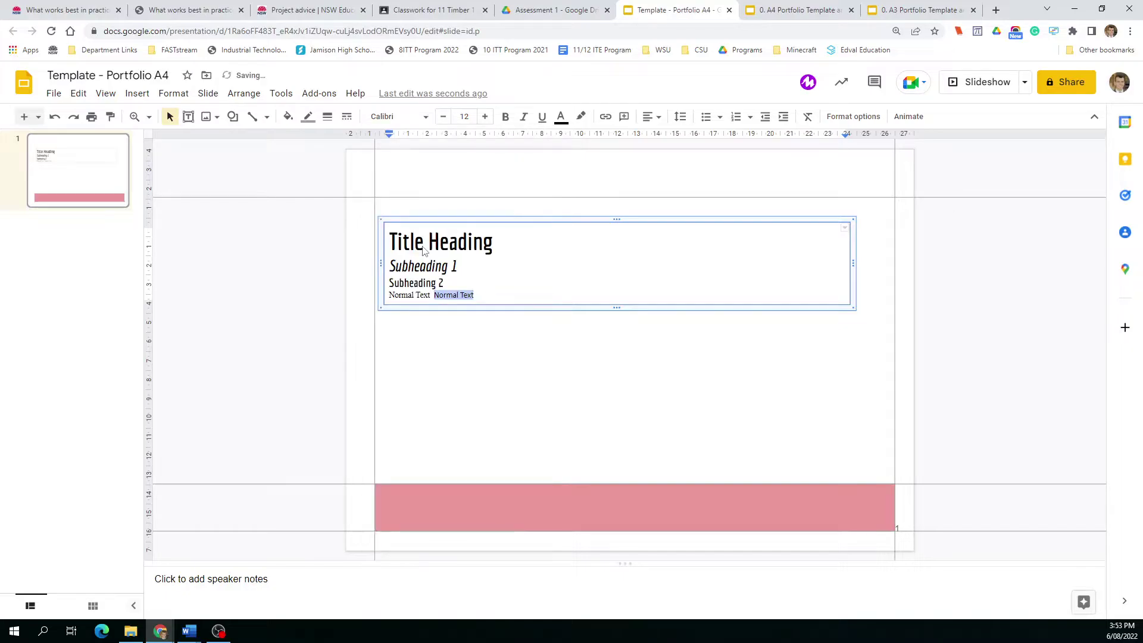
left_click(431, 295)
Step: Delete the extra Normal Text copy, leaving a single line
left_click_drag(410, 296, 386, 296)
key("BackSpace")
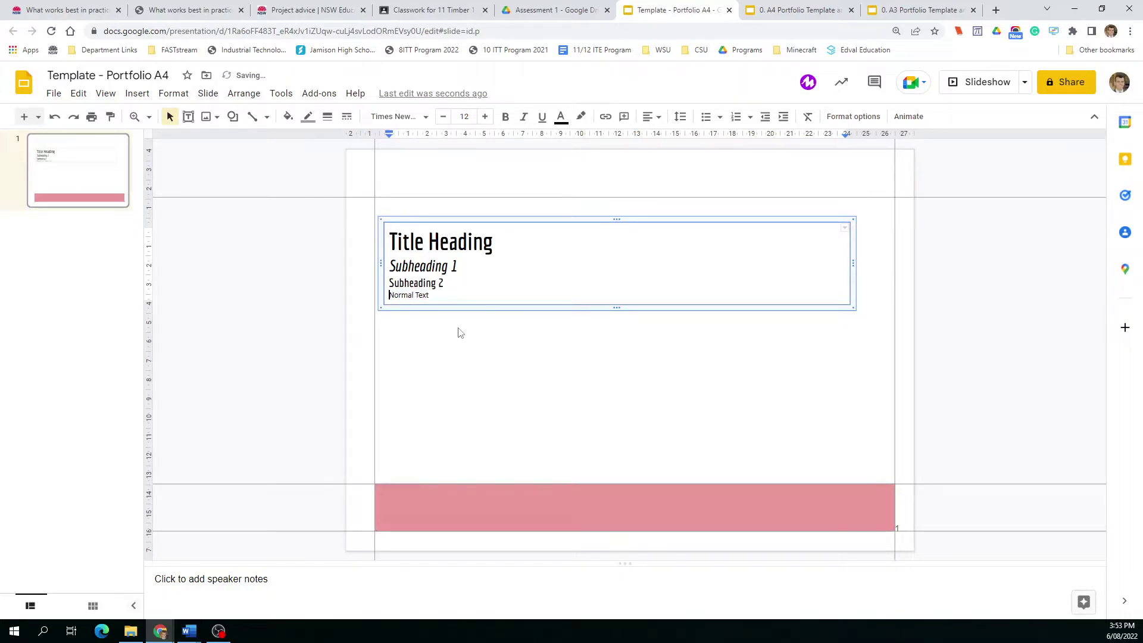
left_click(225, 301)
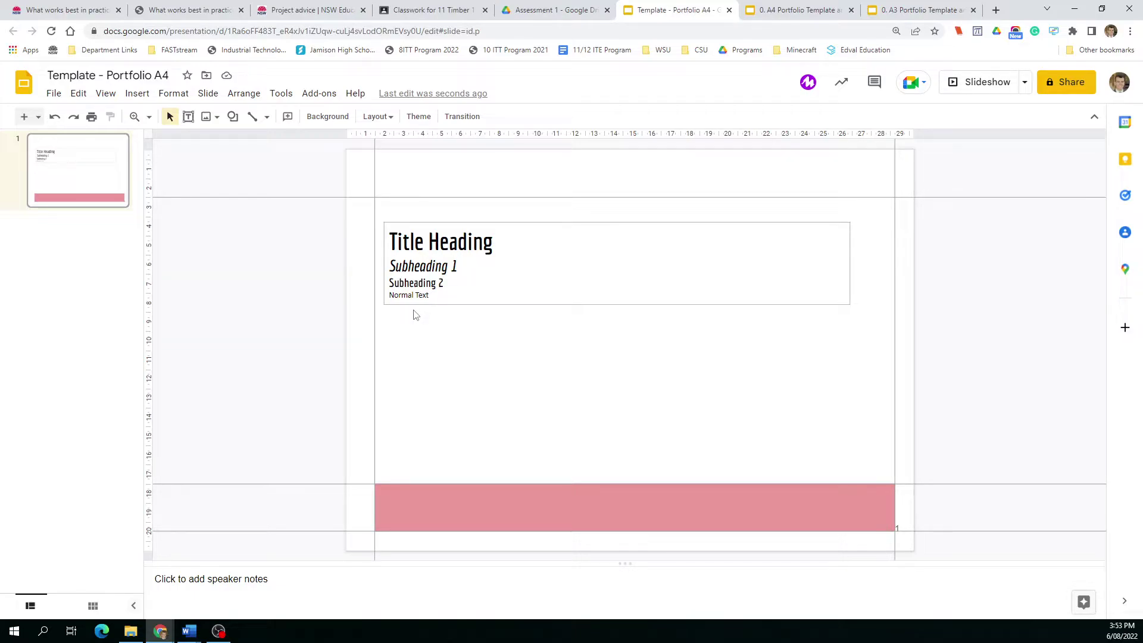
left_click(476, 244)
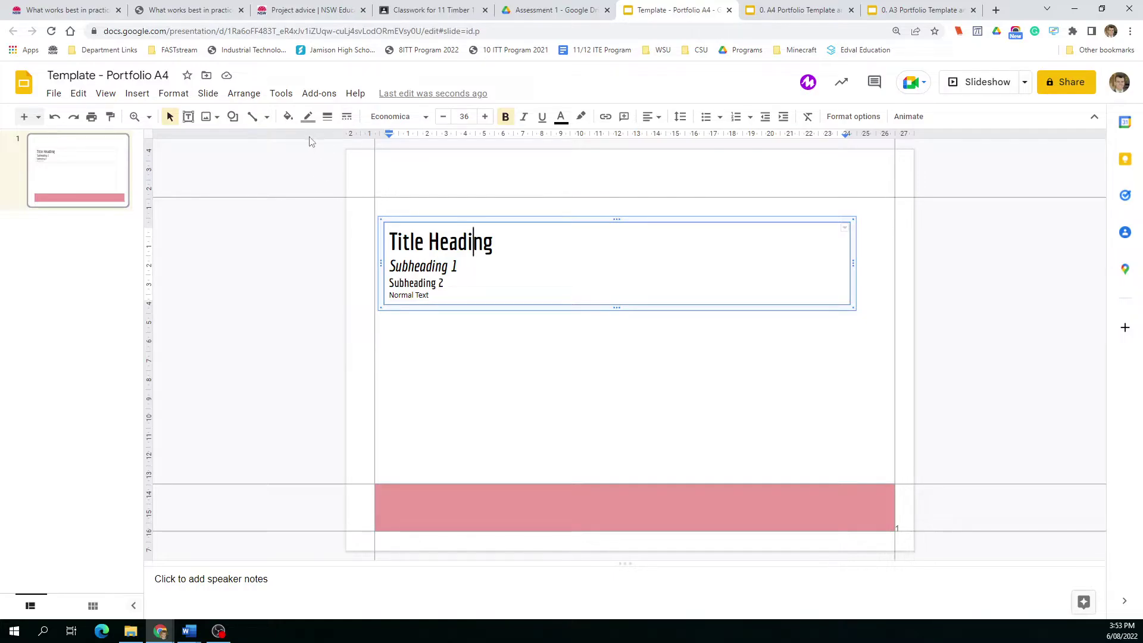
Step: Draw a full-width text box across the slide top and paste Title Heading from the sample into it
left_click(188, 117)
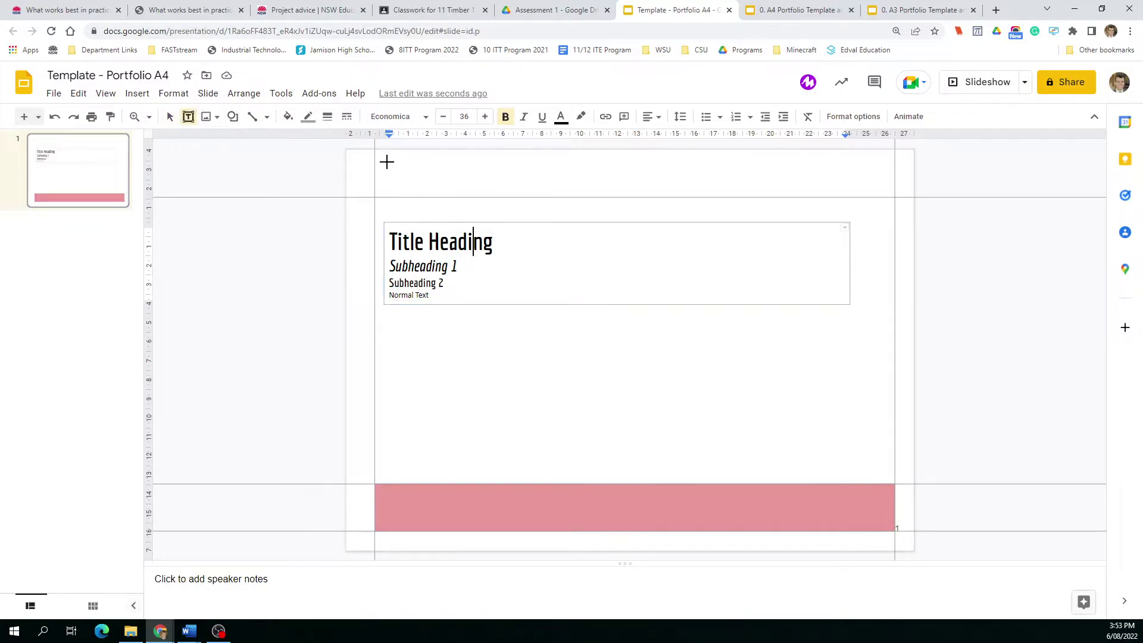
left_click_drag(375, 156, 895, 197)
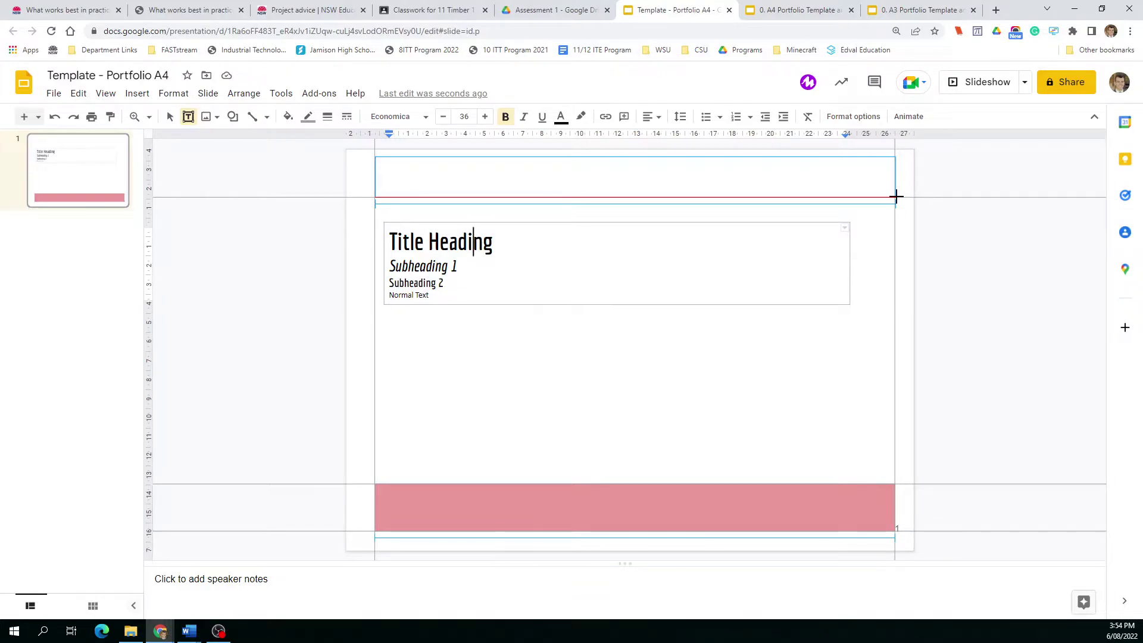
left_click_drag(896, 197, 896, 196)
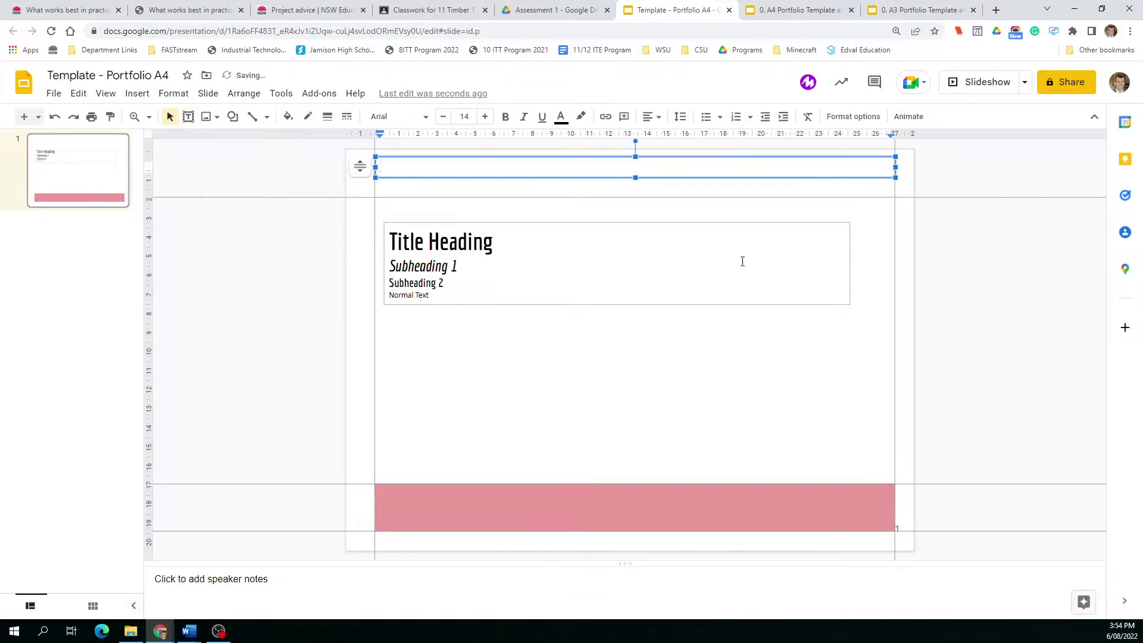
left_click_drag(499, 241, 386, 247)
key("ctrl+c")
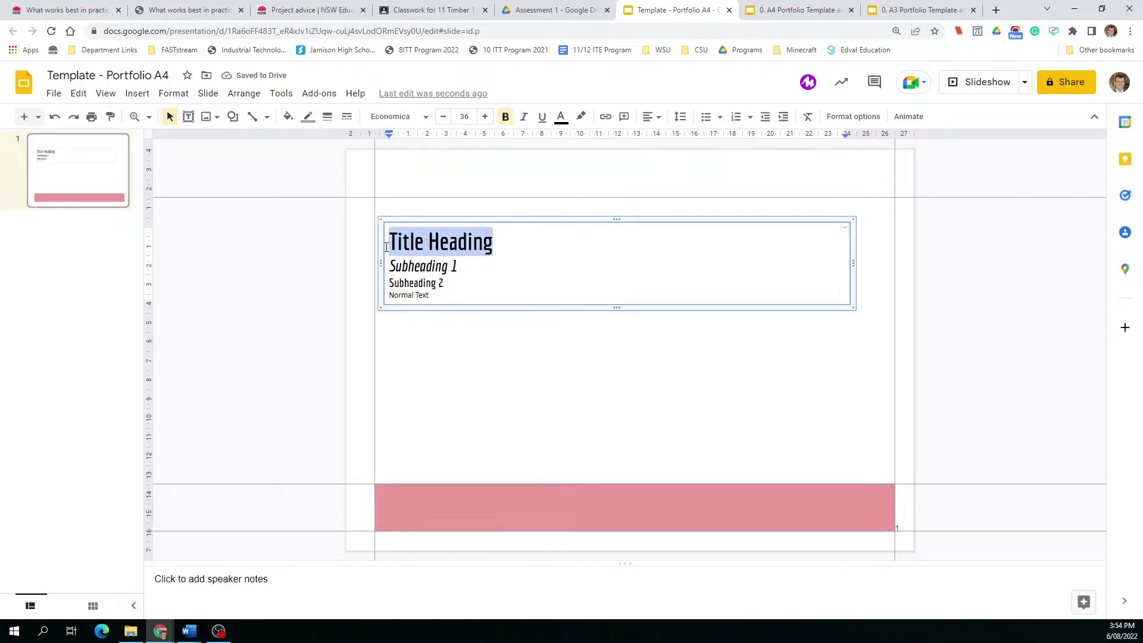
key("ctrl+z")
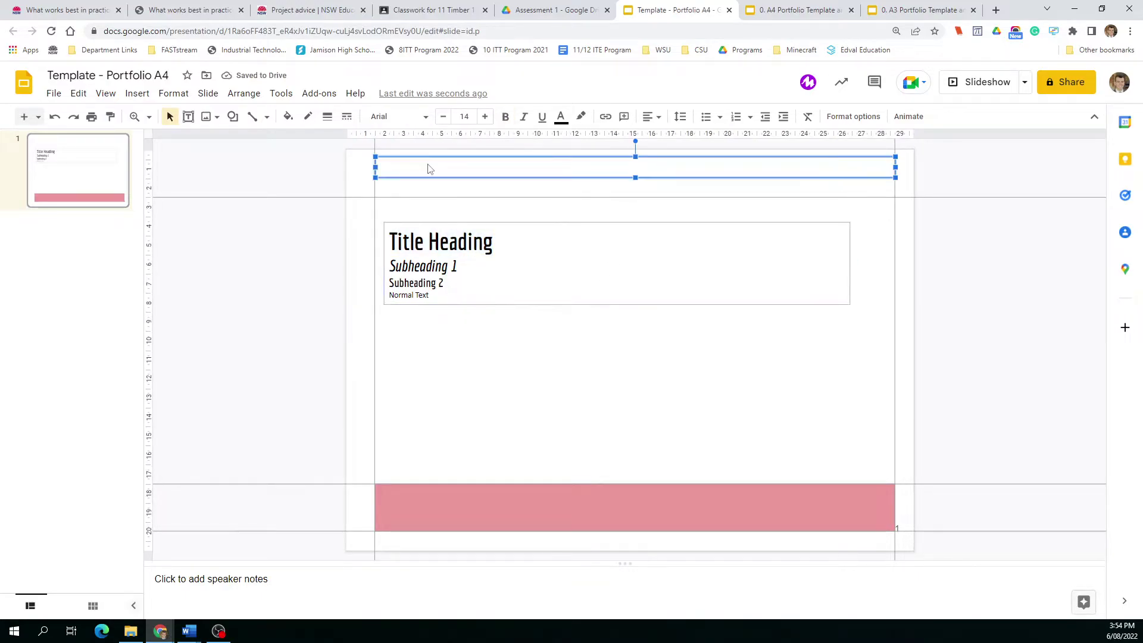
left_click(426, 169)
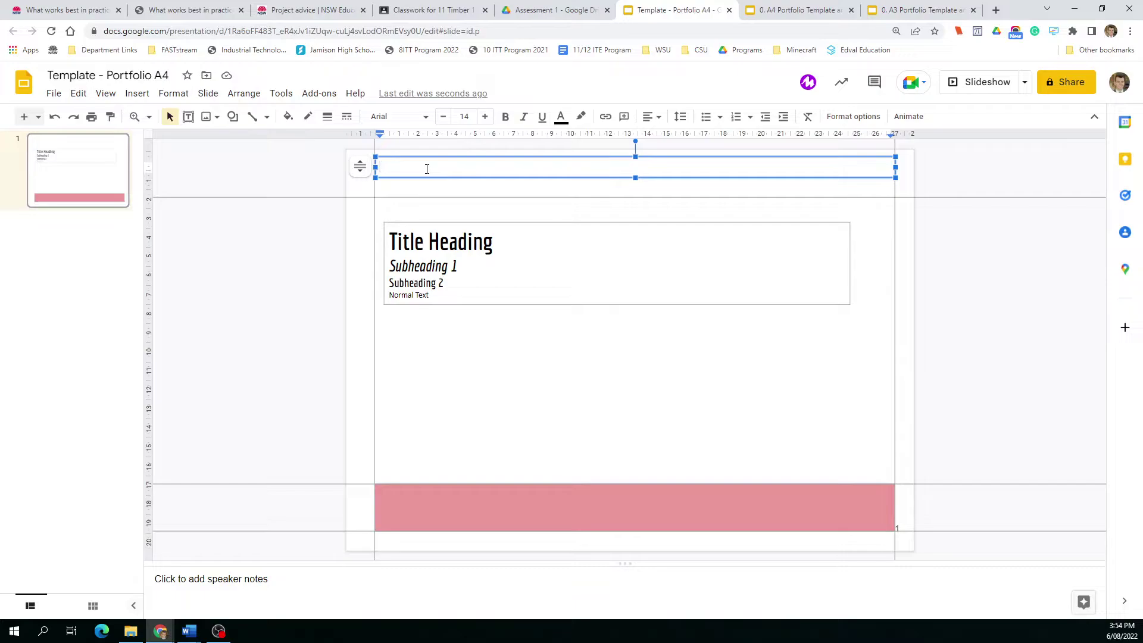
key("ctrl+v")
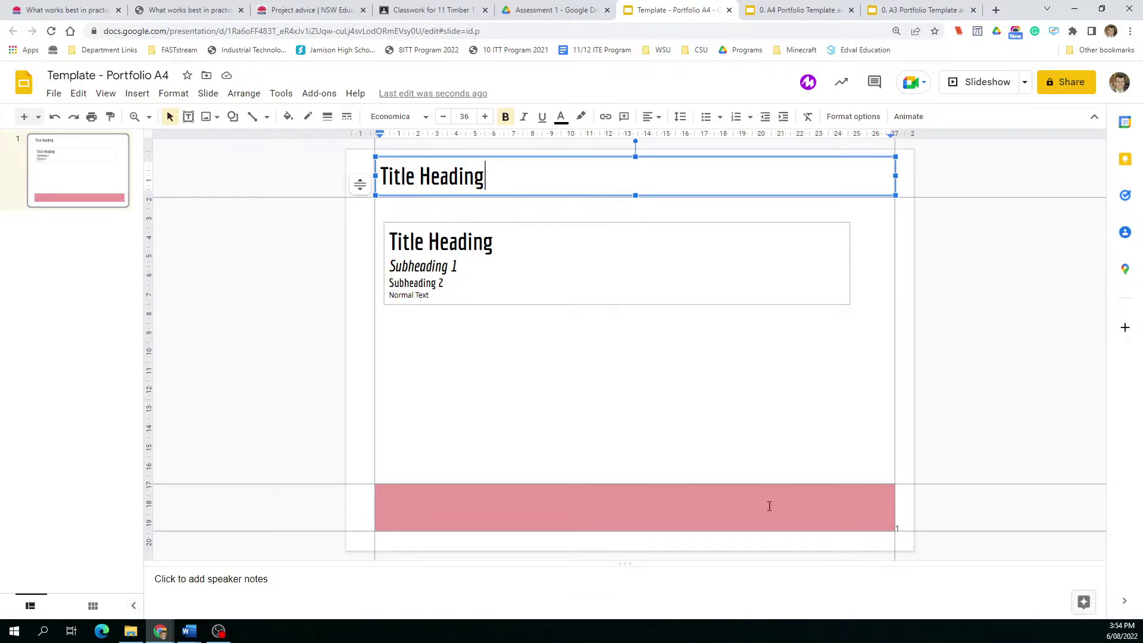
Step: Add a horizontal guide below the title at about 3.79
left_click(307, 362)
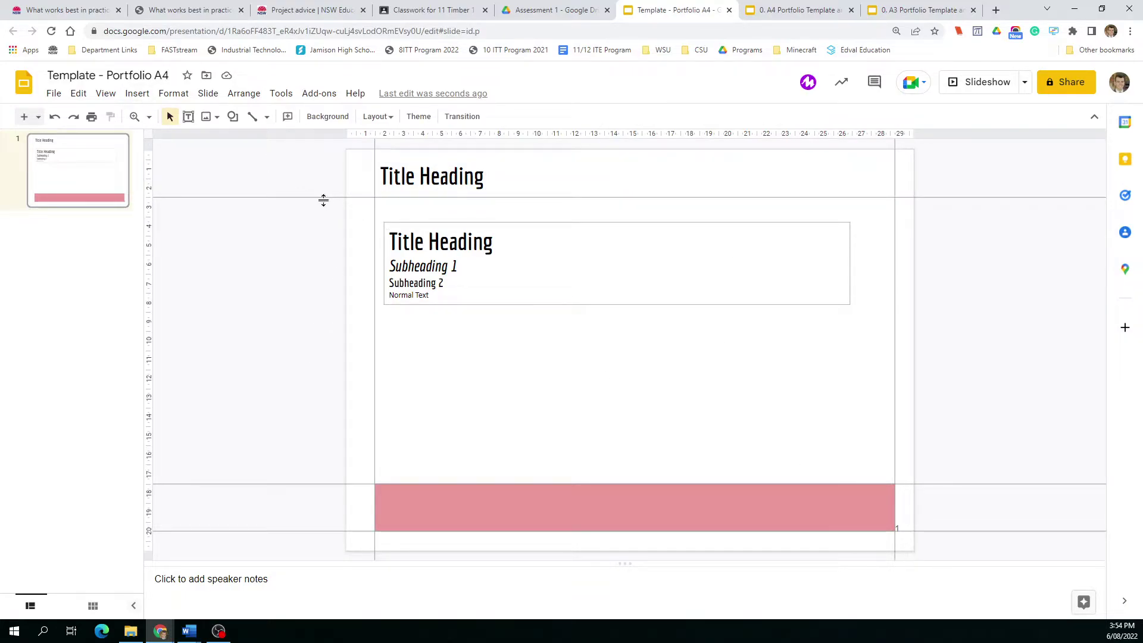
right_click(324, 200)
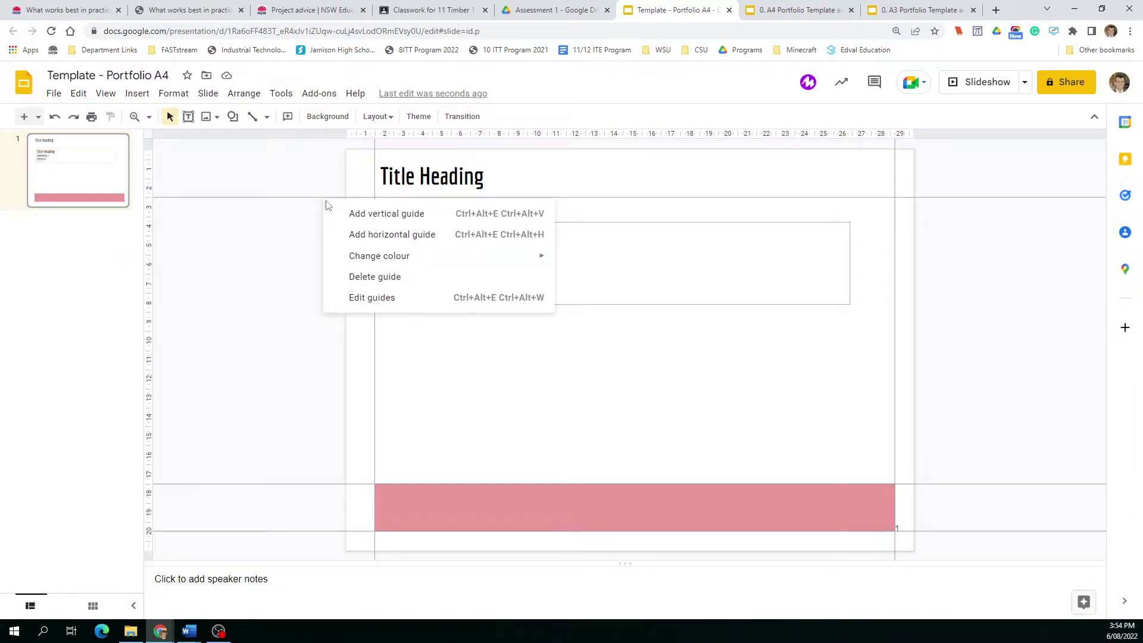
left_click(359, 238)
left_click_drag(354, 201, 356, 223)
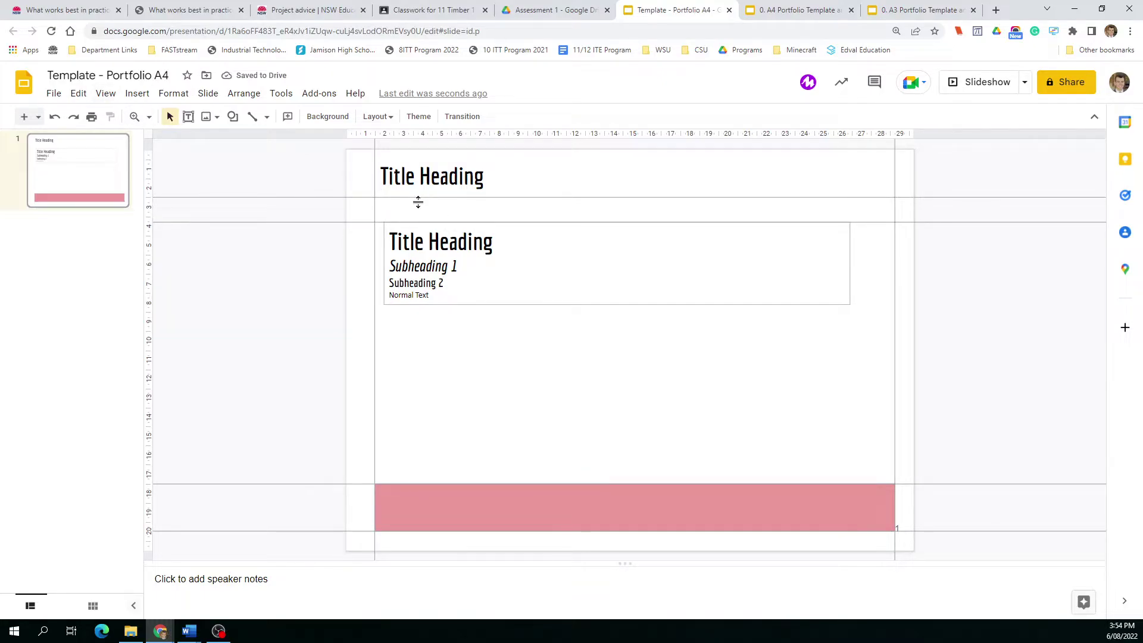
Step: Draw a text box under the title, paste Subheading 1 into it, and snap it to the guides
left_click(188, 116)
left_click_drag(375, 198, 755, 219)
triple_click(457, 263)
key("ctrl+c")
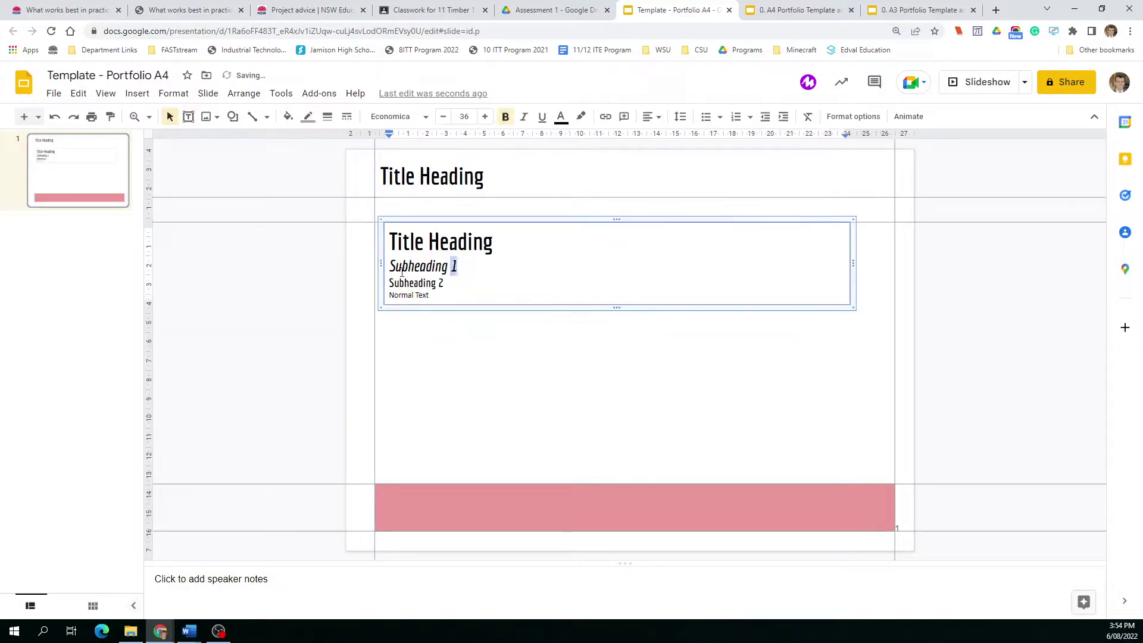
key("ctrl+z")
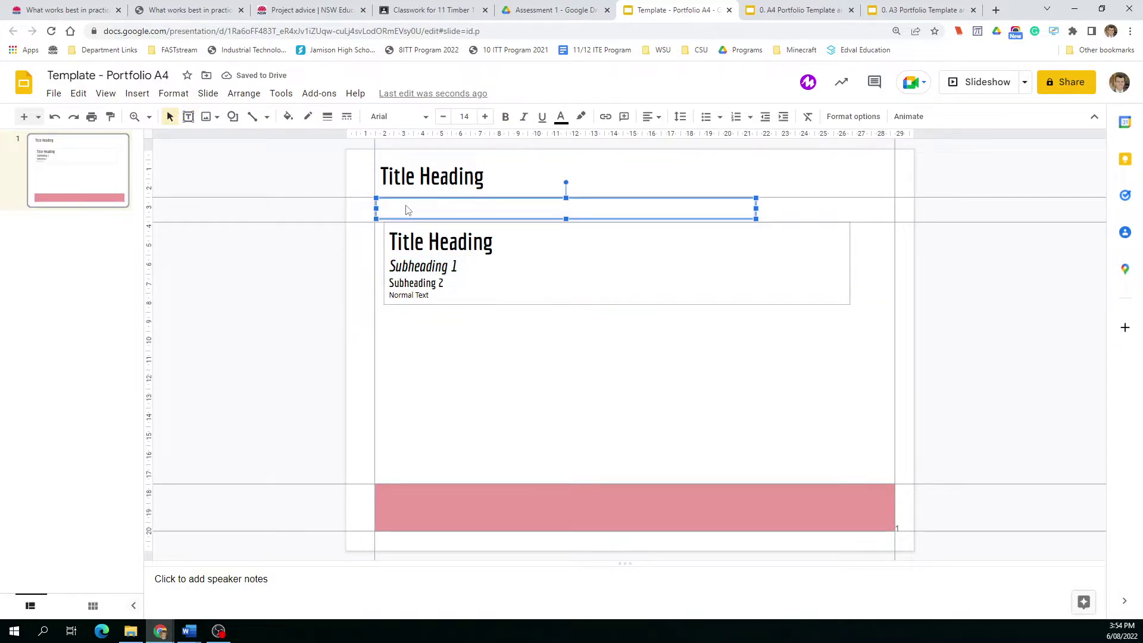
key("ctrl+v")
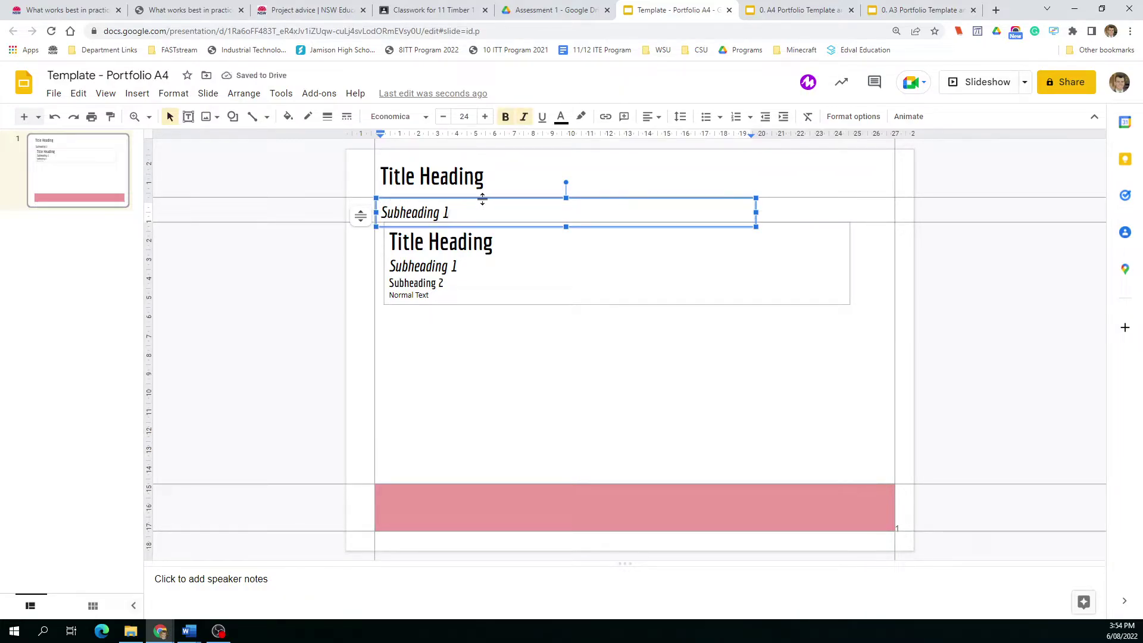
left_click(715, 222)
left_click_drag(715, 221, 713, 226)
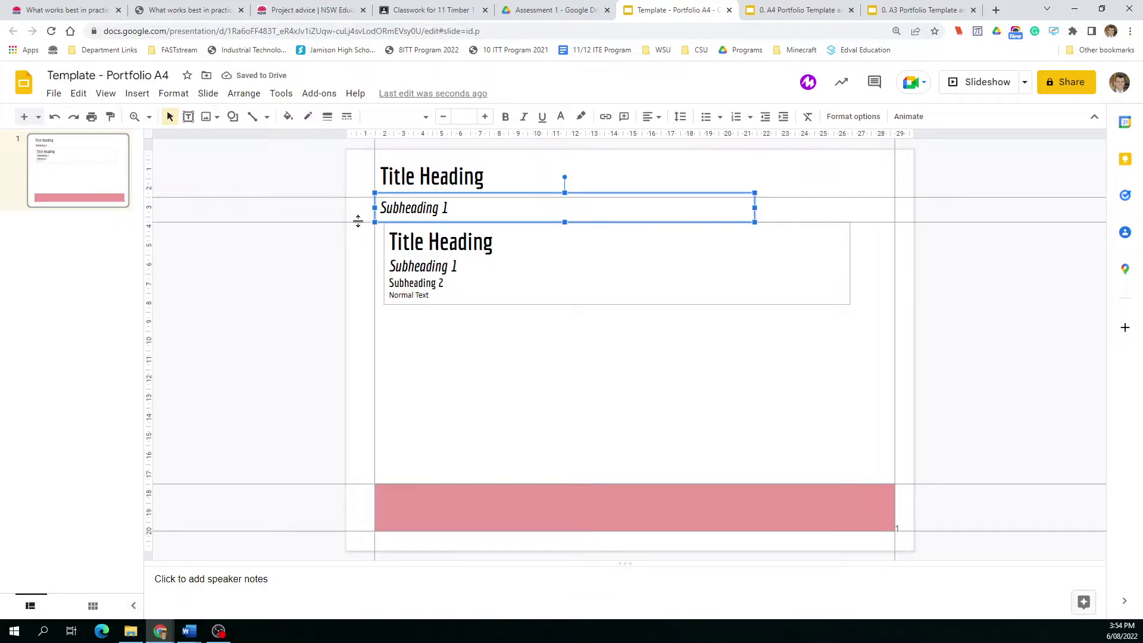
Step: Move the sample styles box lower and add a horizontal guide below Subheading 1
left_click(303, 262)
left_click(546, 300)
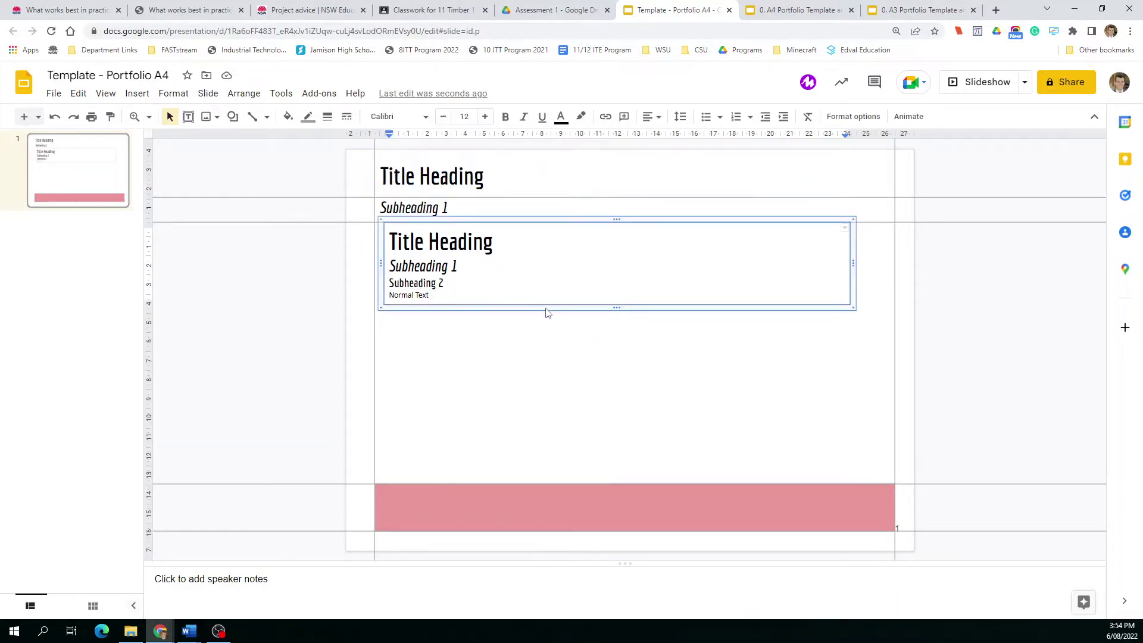
left_click_drag(547, 312, 586, 428)
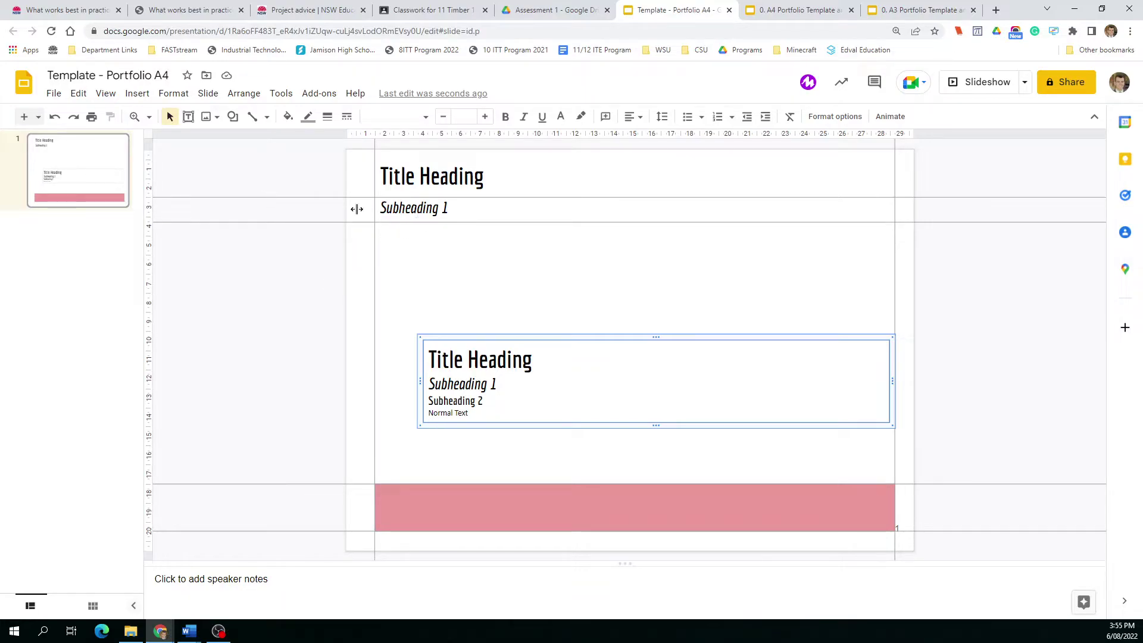
right_click(316, 221)
mouse_move(380, 288)
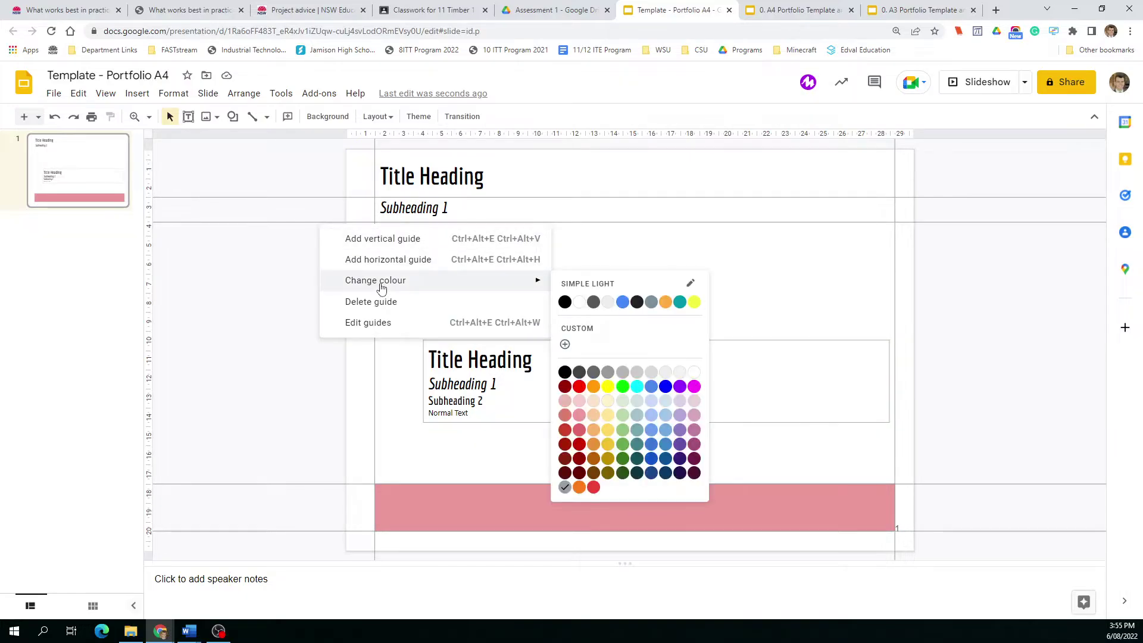
left_click(379, 257)
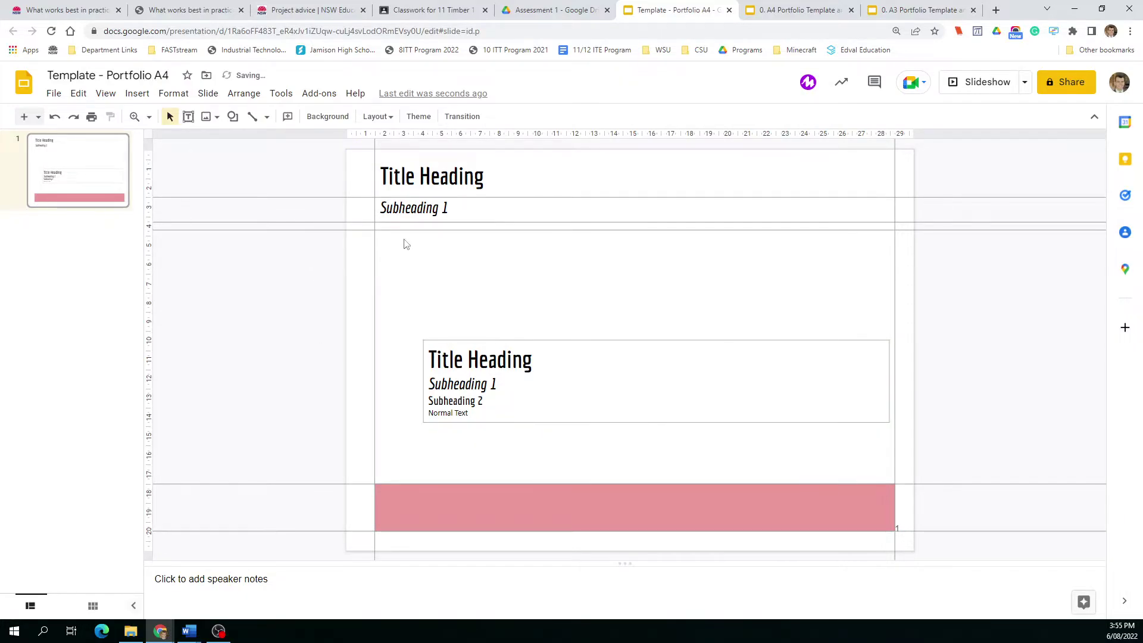
left_click_drag(403, 230, 403, 240)
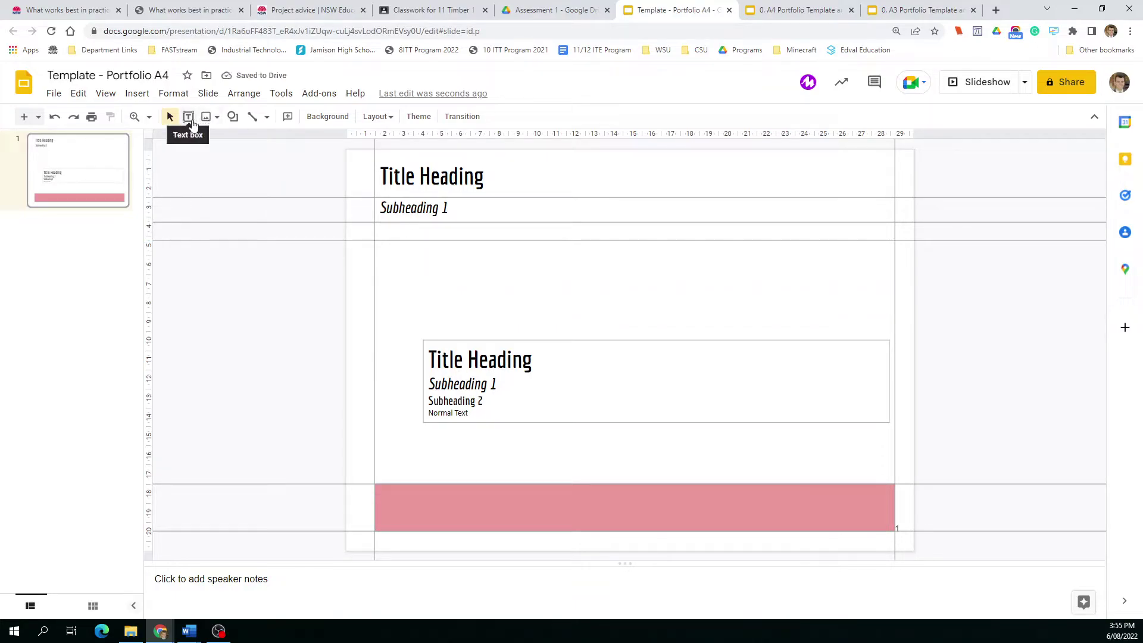
Step: Draw a text box beneath Subheading 1, paste Subheading 2, align it, and lower the guide to about 4.66
left_click(191, 119)
left_click_drag(375, 222, 516, 241)
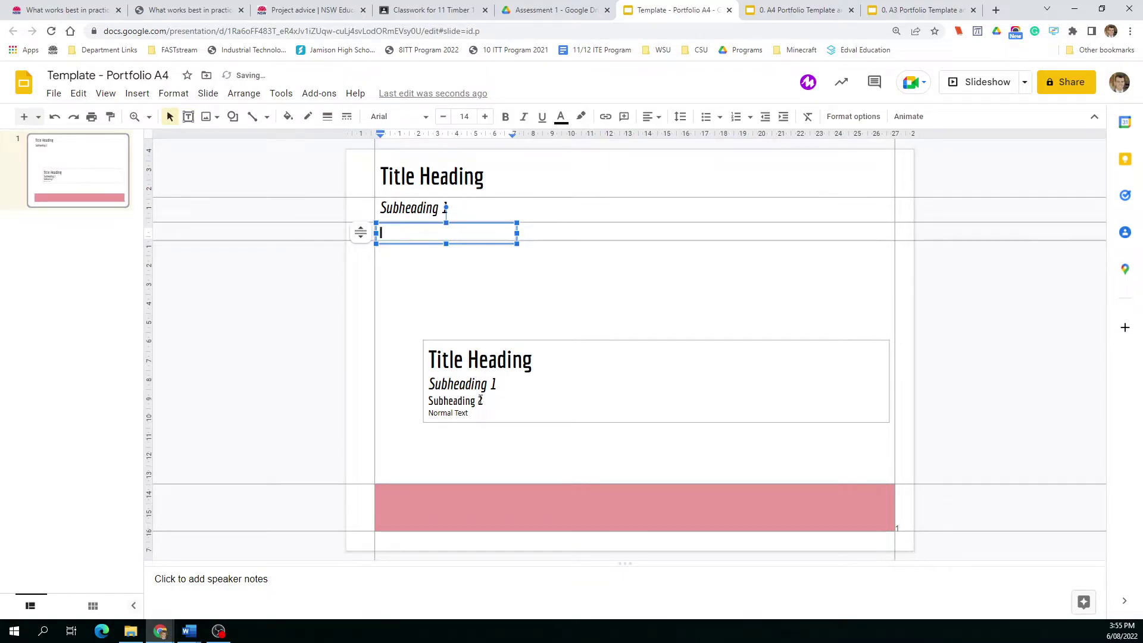
left_click_drag(482, 400, 415, 400)
key("ctrl+c")
left_click(429, 235)
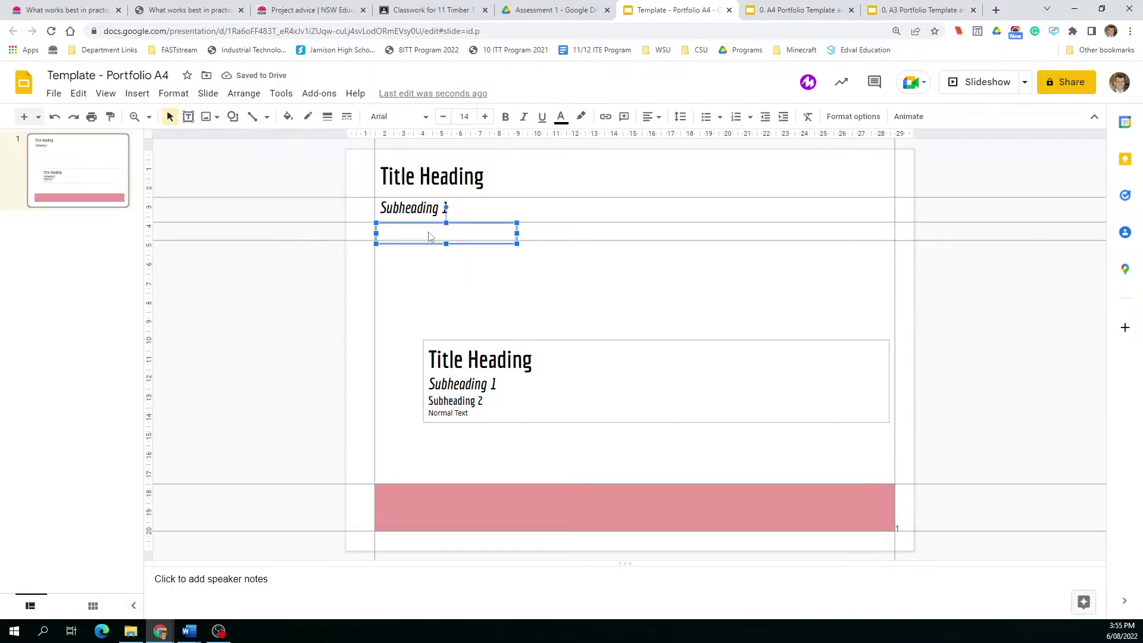
key("ctrl+v")
left_click_drag(429, 238, 428, 233)
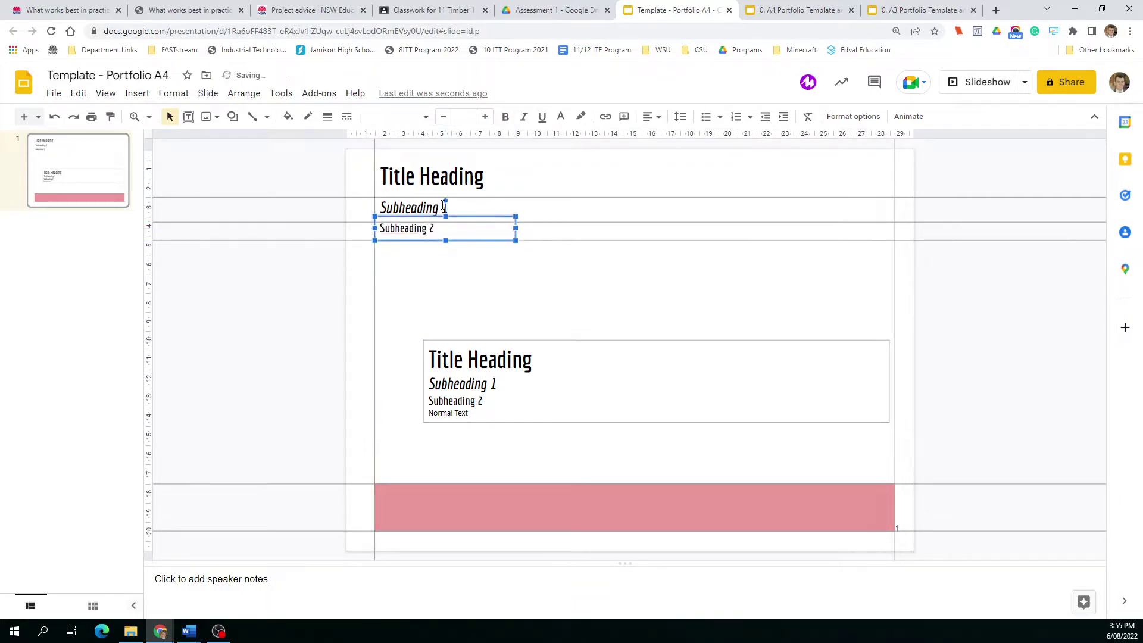
key("ctrl+z")
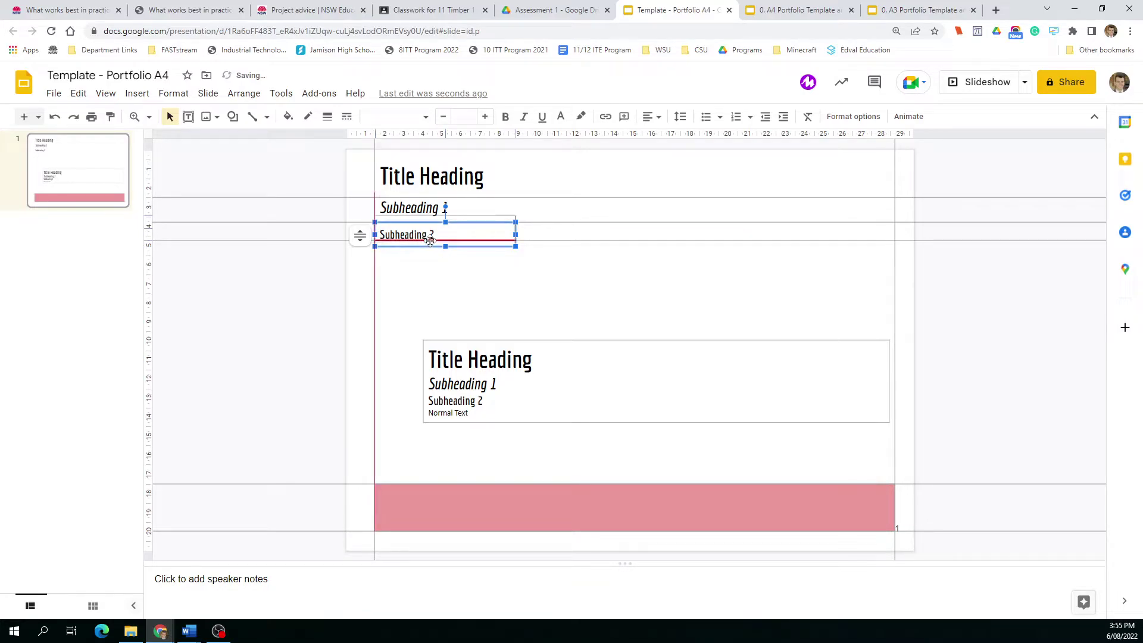
left_click_drag(429, 240, 429, 233)
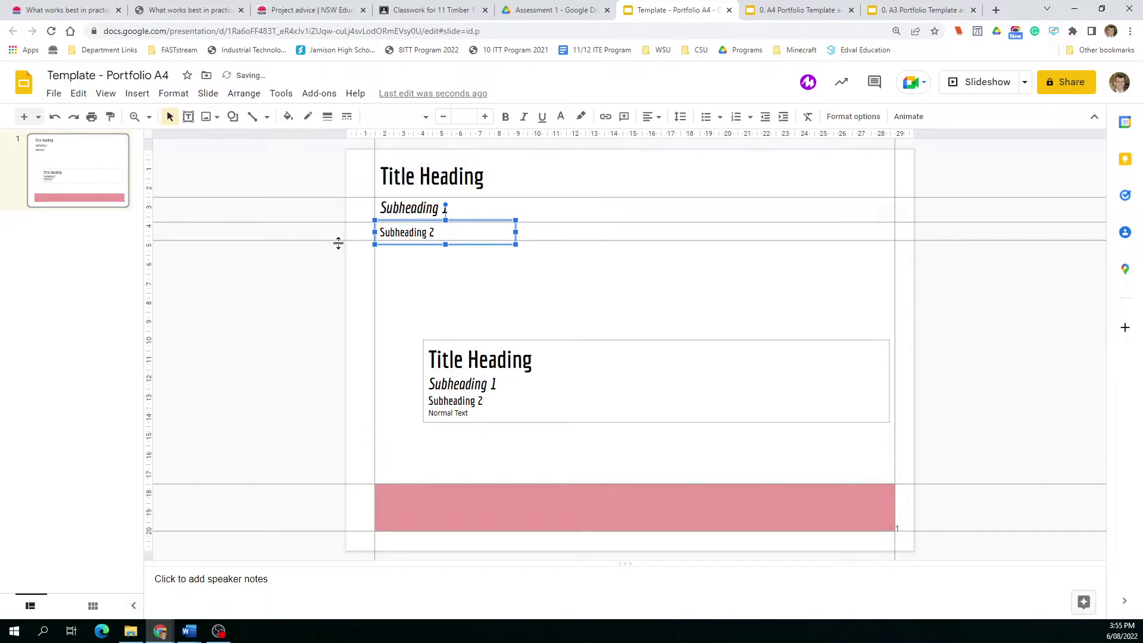
left_click_drag(336, 238, 336, 244)
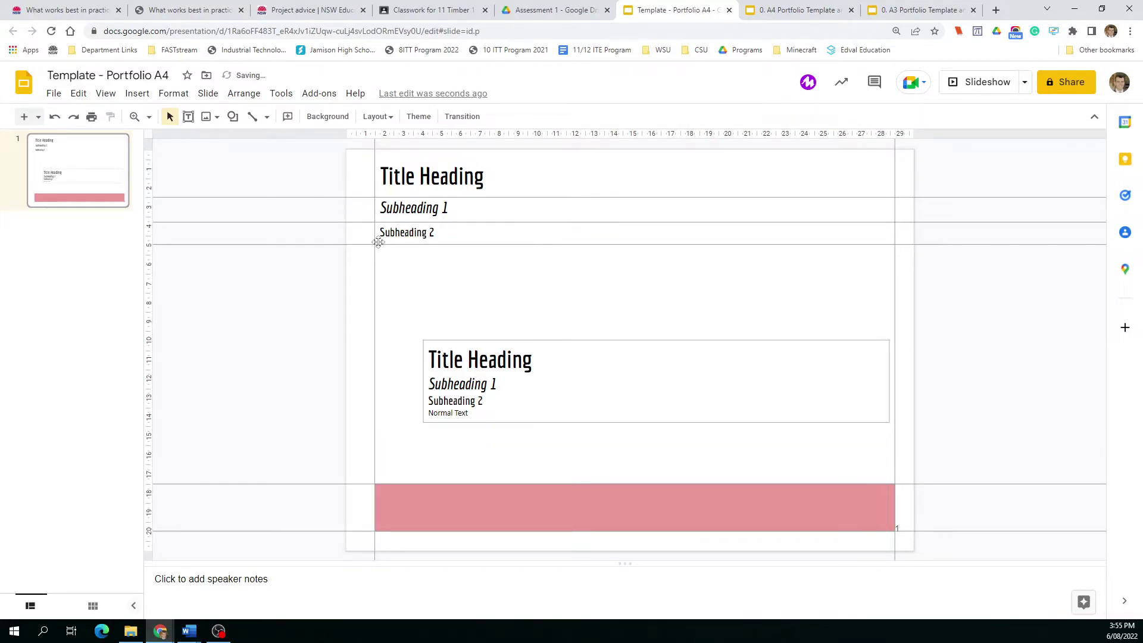
left_click(462, 237)
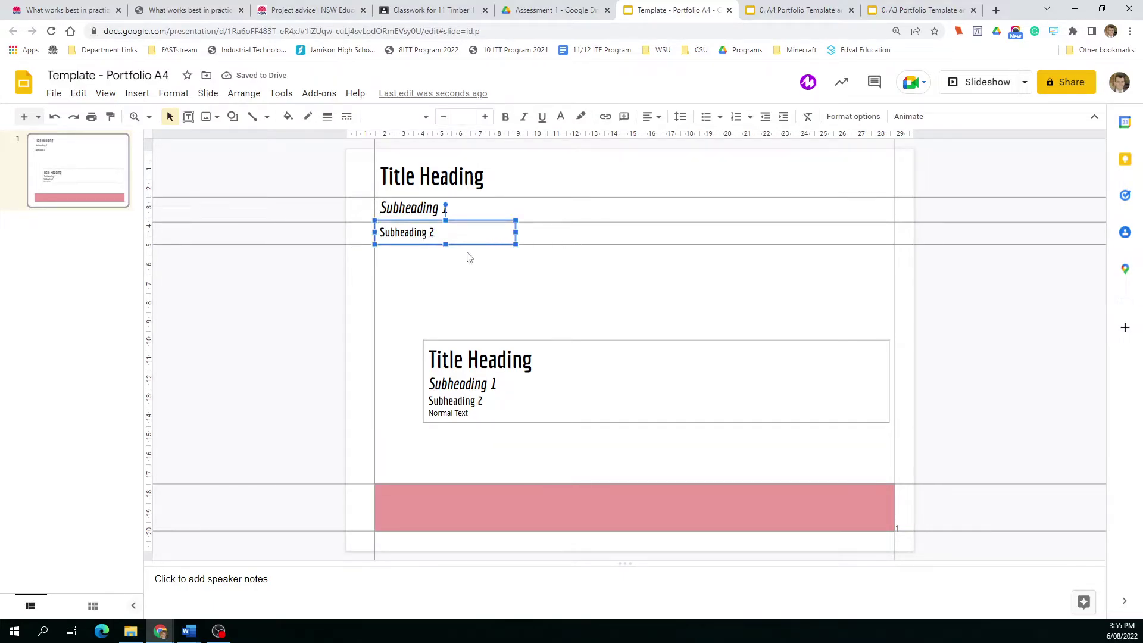
left_click(310, 301)
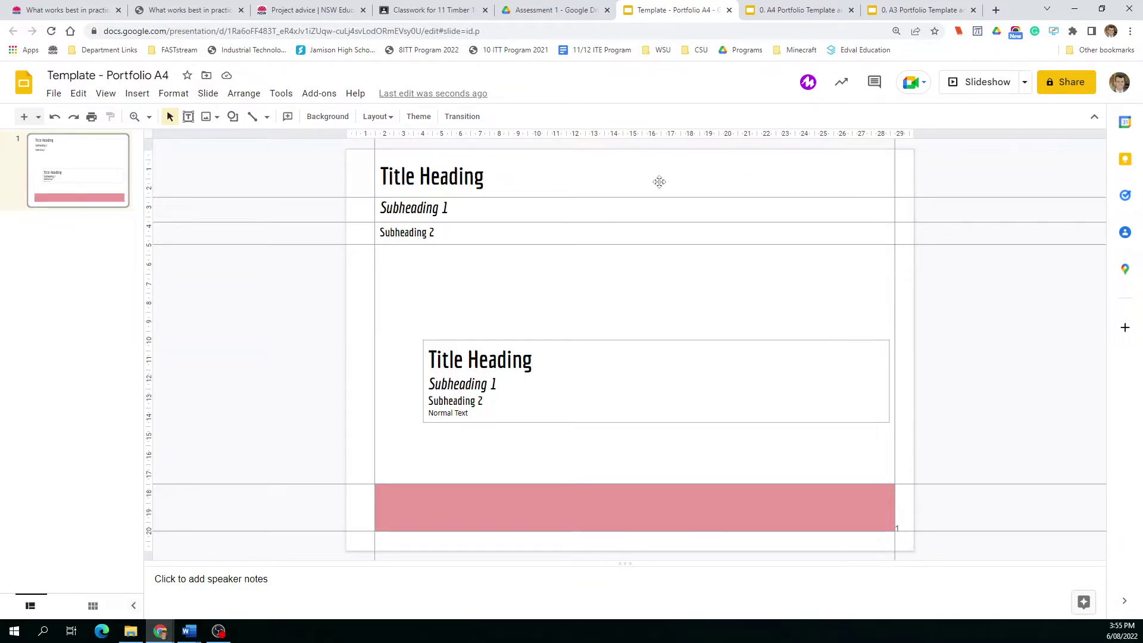
Step: Check the three heading boxes and move the sample styles box off to the right
left_click(483, 183)
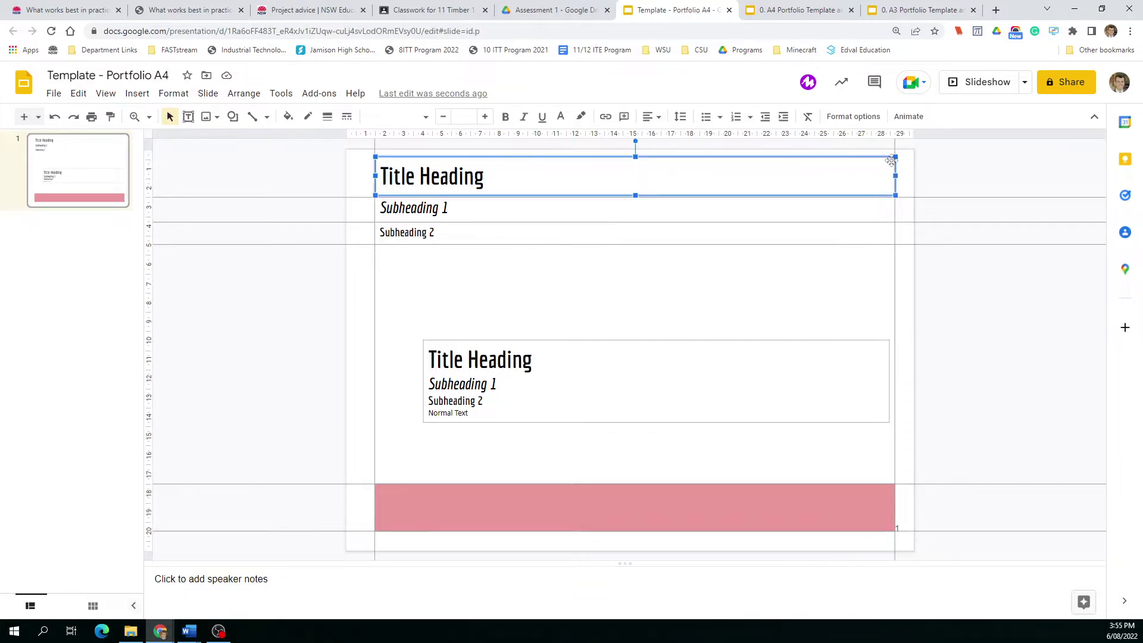
left_click(441, 207)
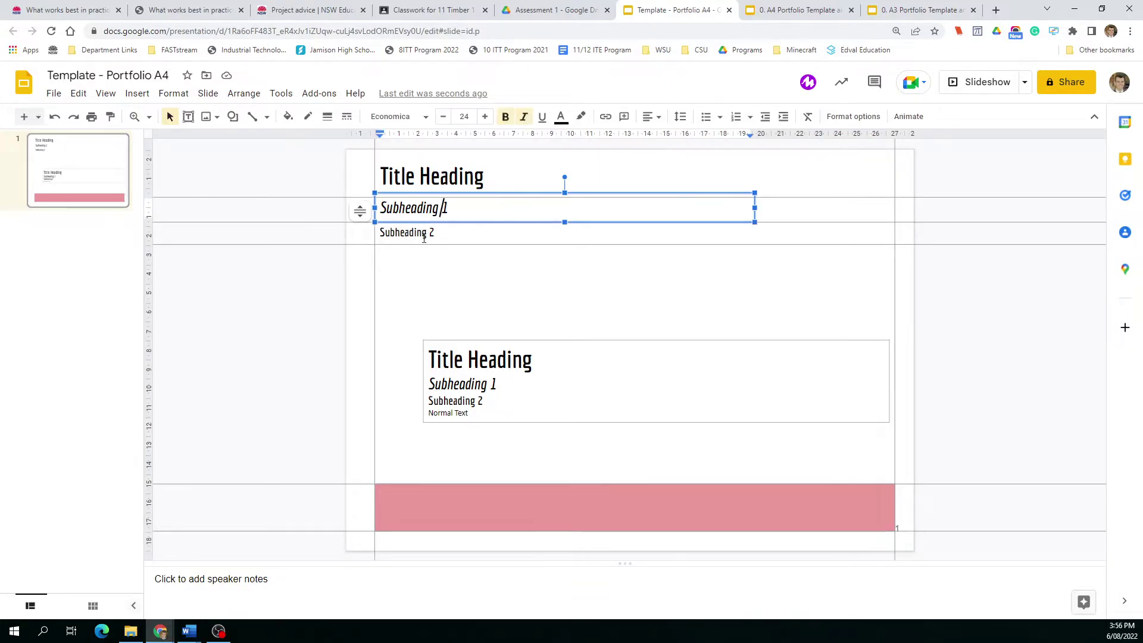
left_click(425, 233)
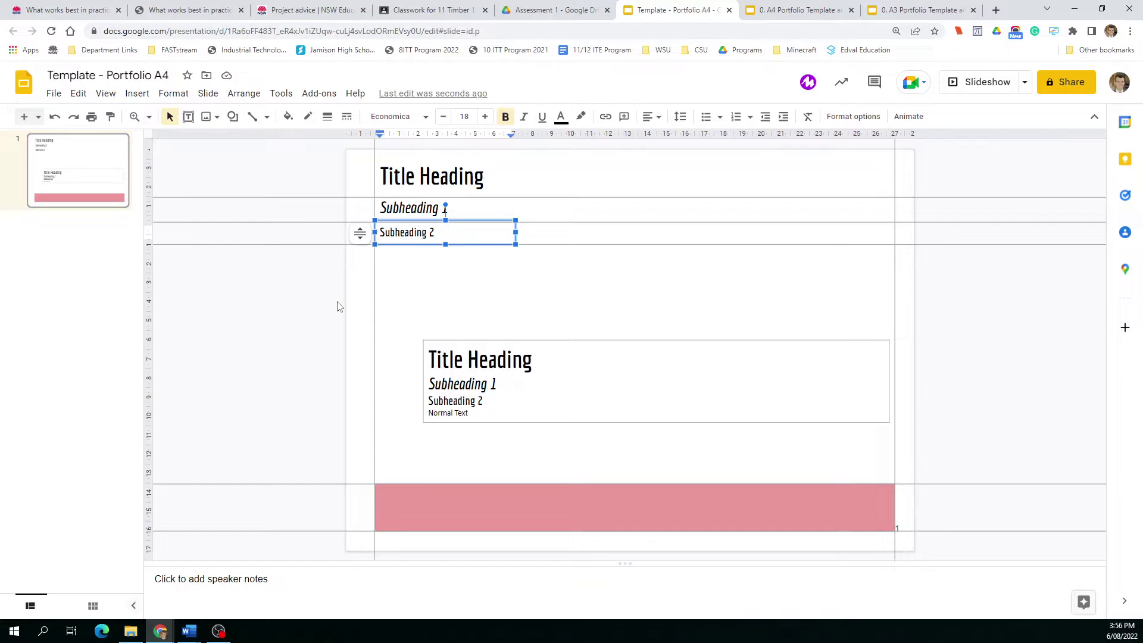
left_click(310, 359)
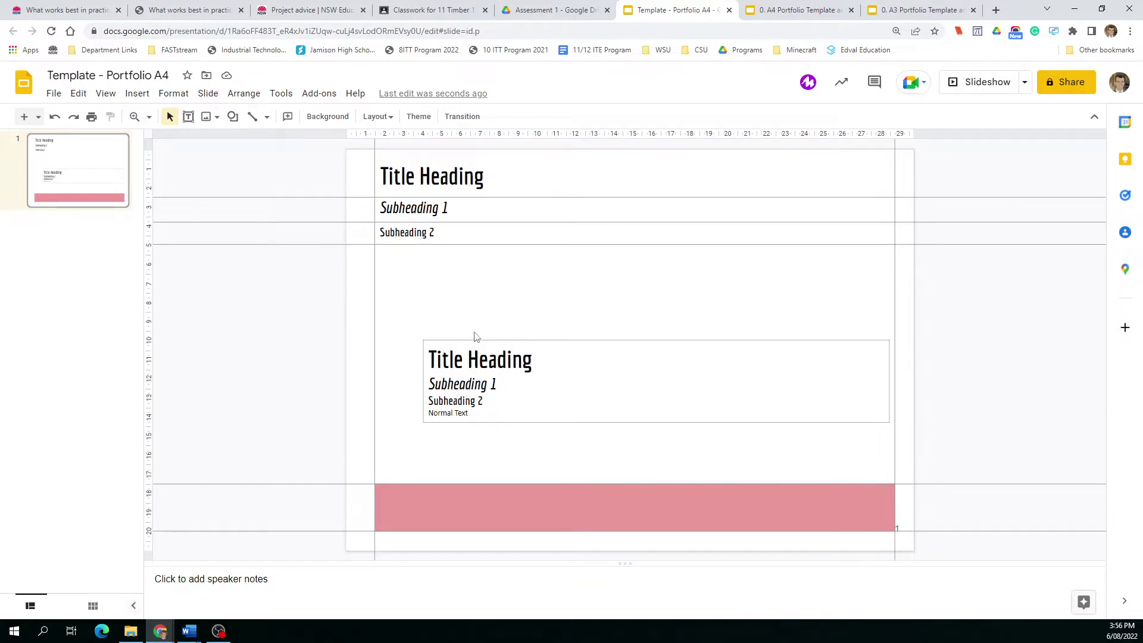
left_click(668, 341)
left_click_drag(543, 336, 836, 344)
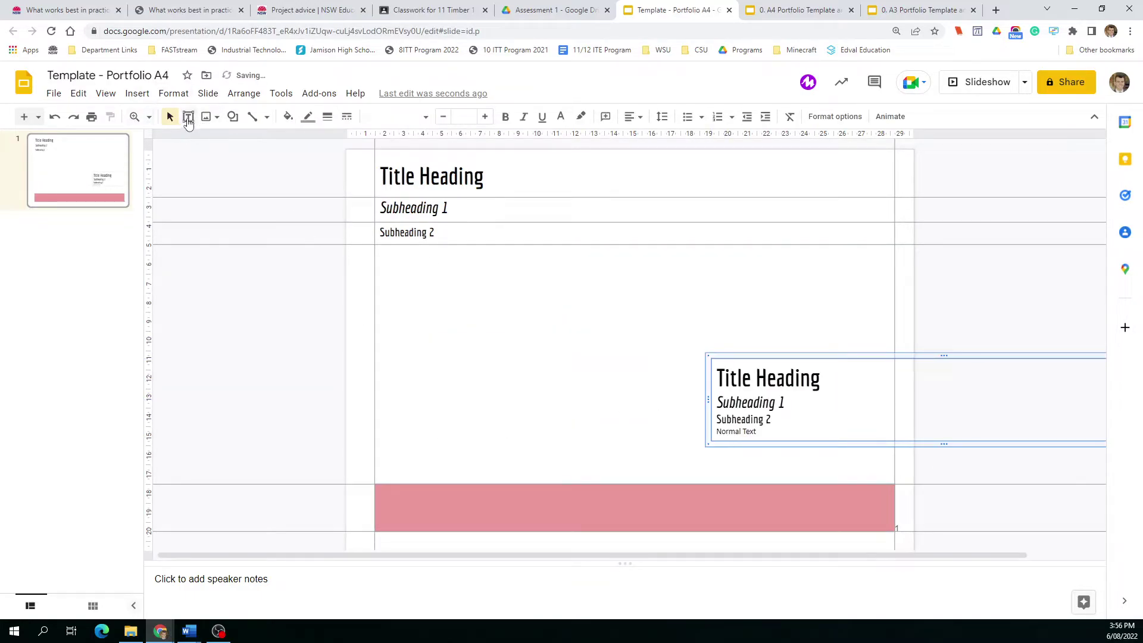
Step: Draw a large text box under Subheading 2, paste Normal Text into it, and delete the sample box
left_click(187, 116)
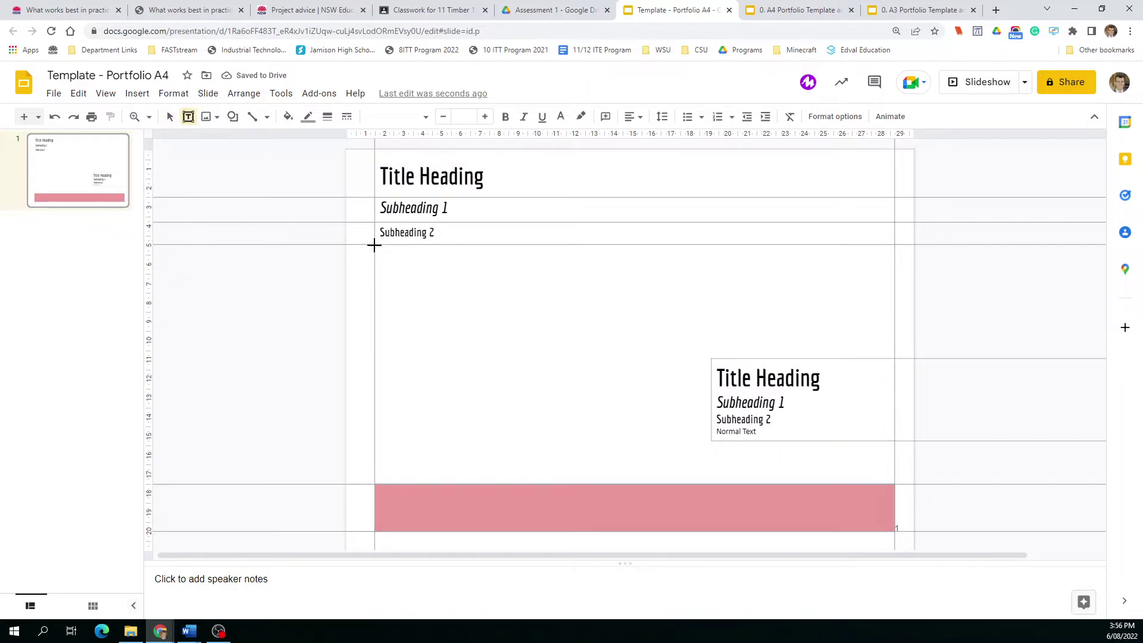
left_click_drag(374, 245, 894, 483)
triple_click(777, 433)
key("ctrl+c")
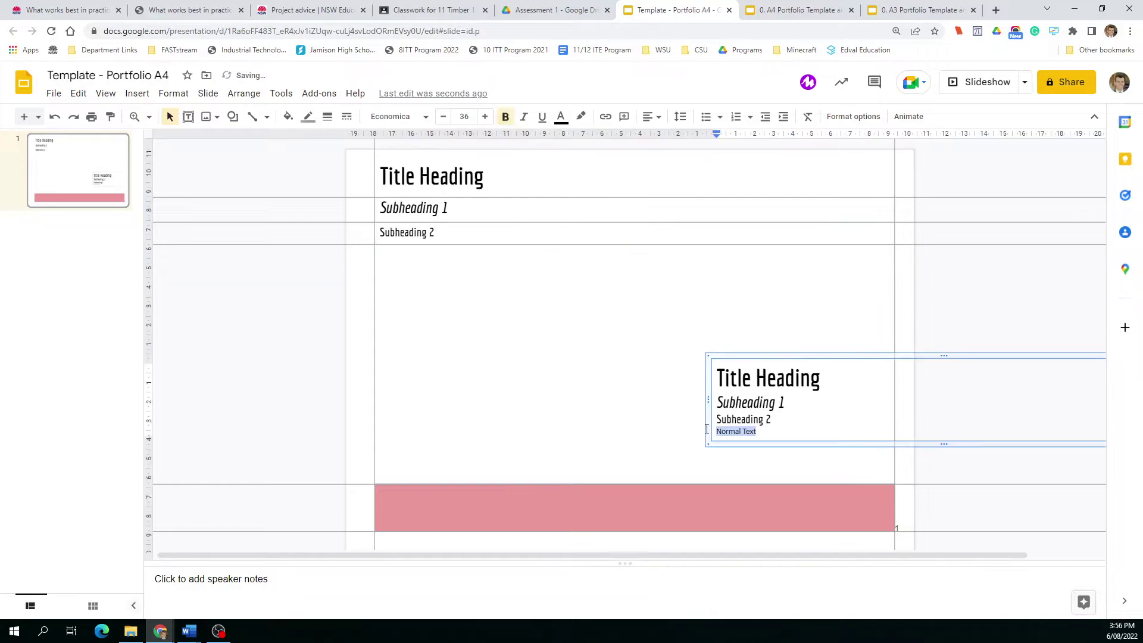
left_click(420, 258)
left_click(421, 262)
key("ctrl+v")
left_click(402, 357)
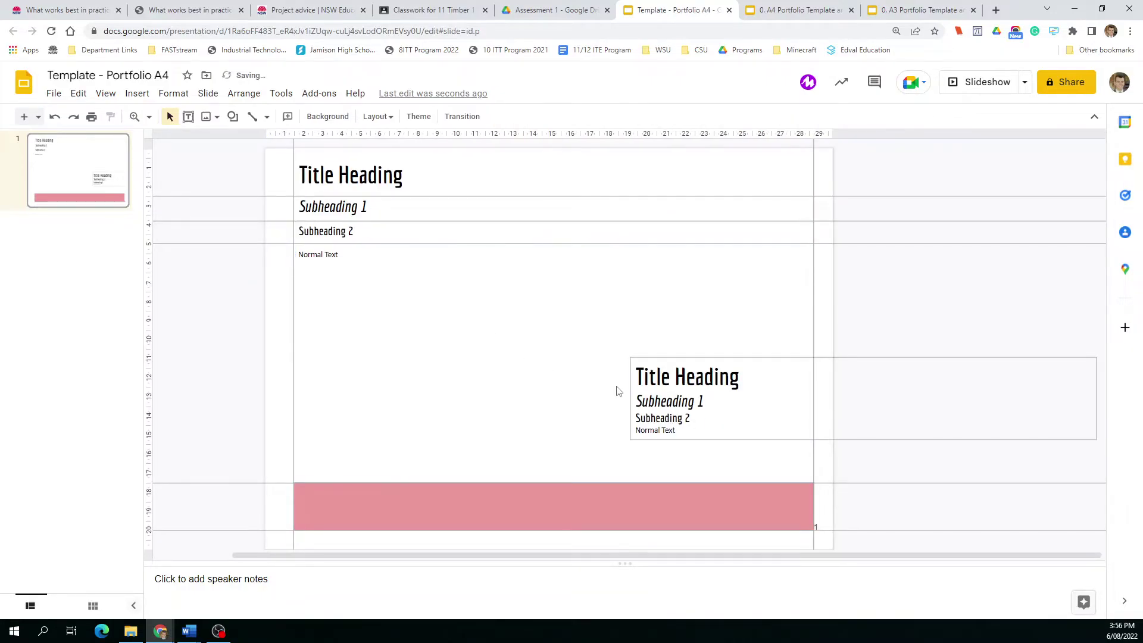
left_click(707, 440)
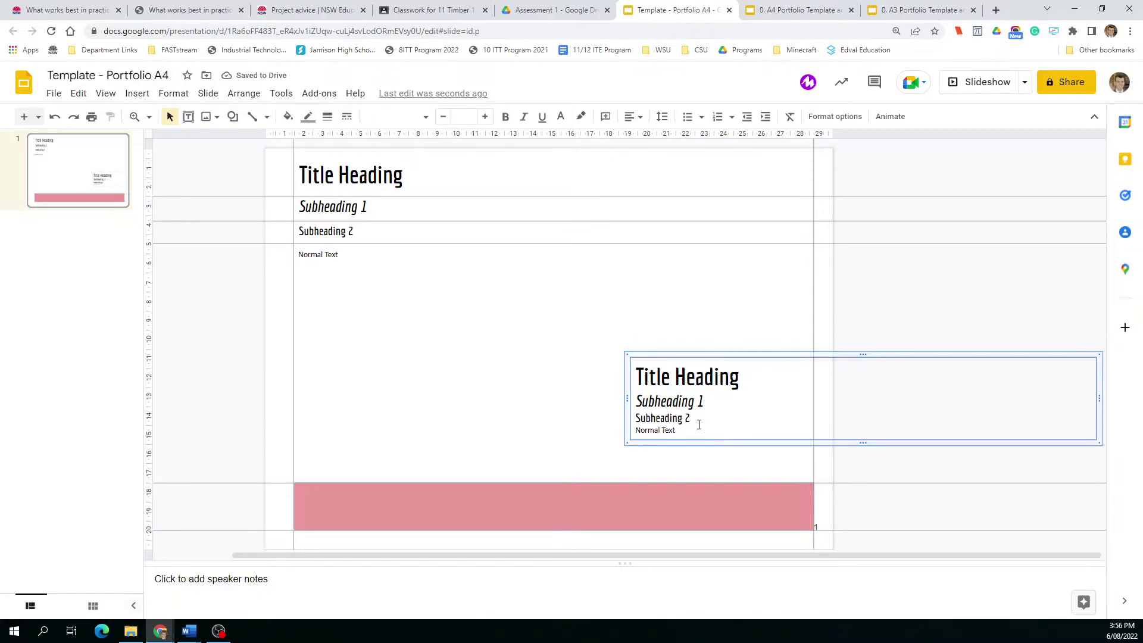
key("Delete")
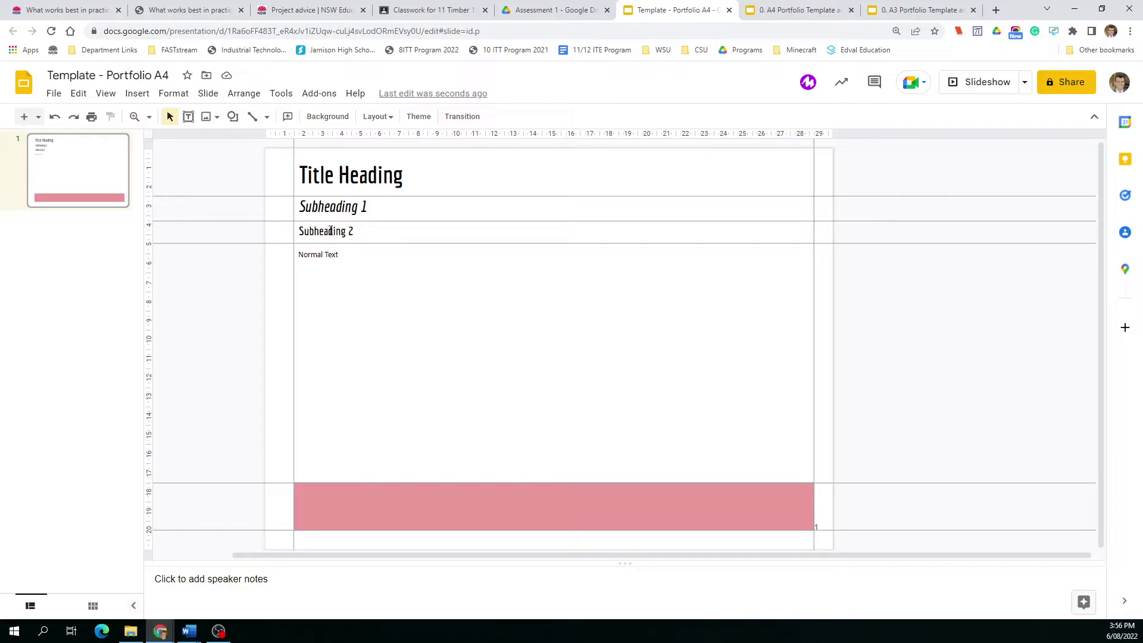
Step: Set the pink footer bar's text to Calibri at size 12
left_click(355, 232)
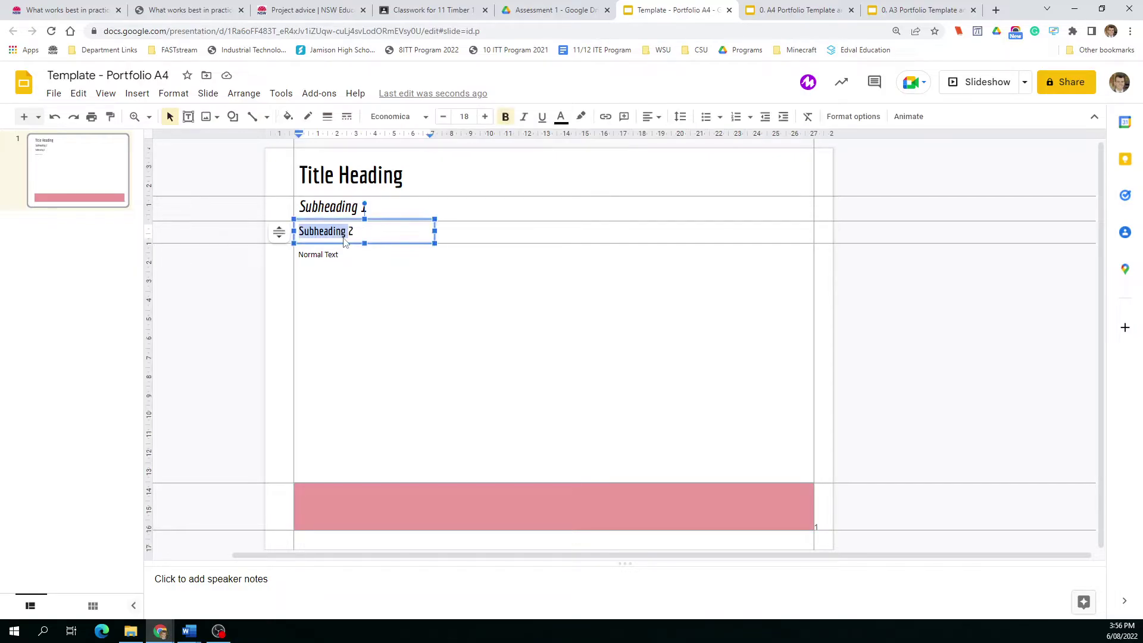
left_click_drag(355, 232, 305, 235)
left_click(324, 495)
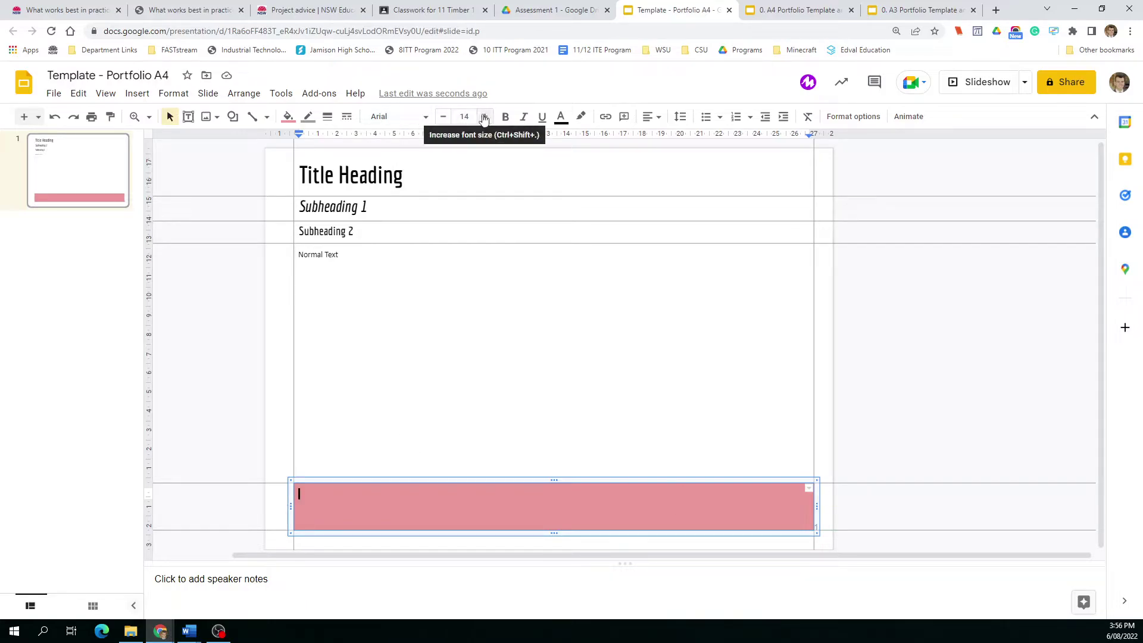
left_click(318, 254)
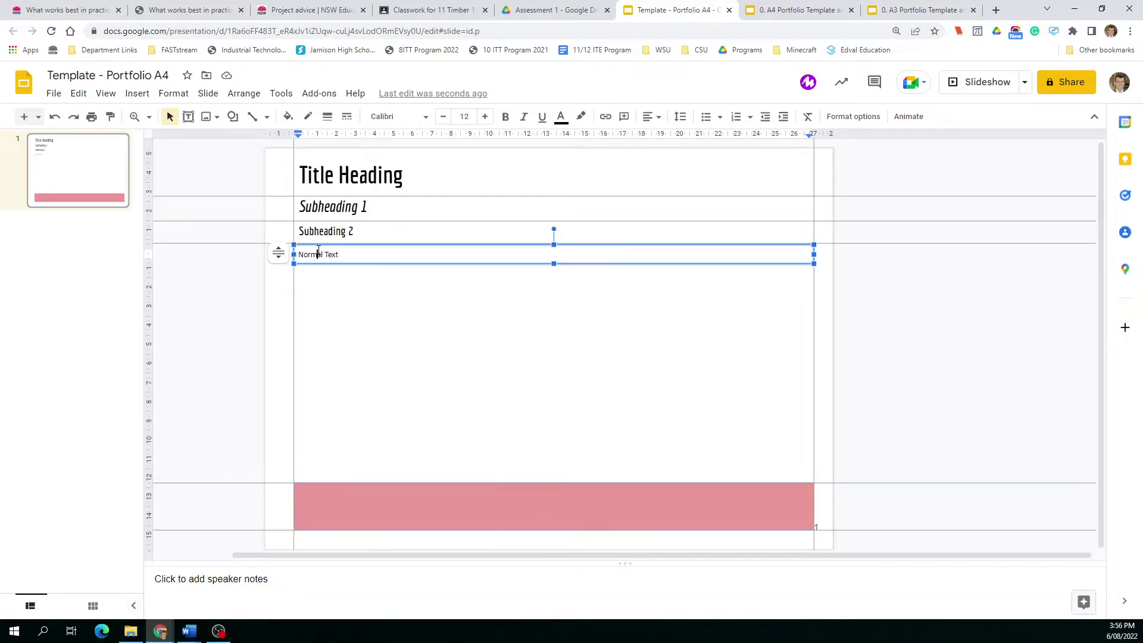
double_click(350, 503)
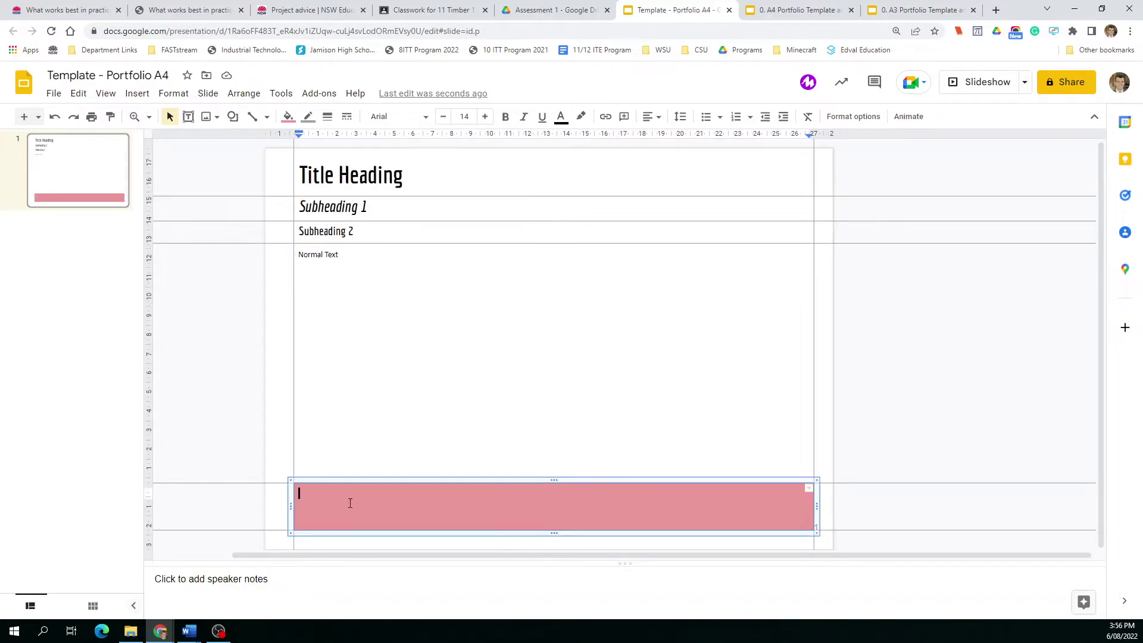
left_click(397, 117)
left_click(409, 245)
left_click(467, 117)
left_click(464, 264)
Step: Paste the Subheading 2 style into the pink bar and replace it with 'Evaluation:'
triple_click(341, 229)
key("ctrl+c")
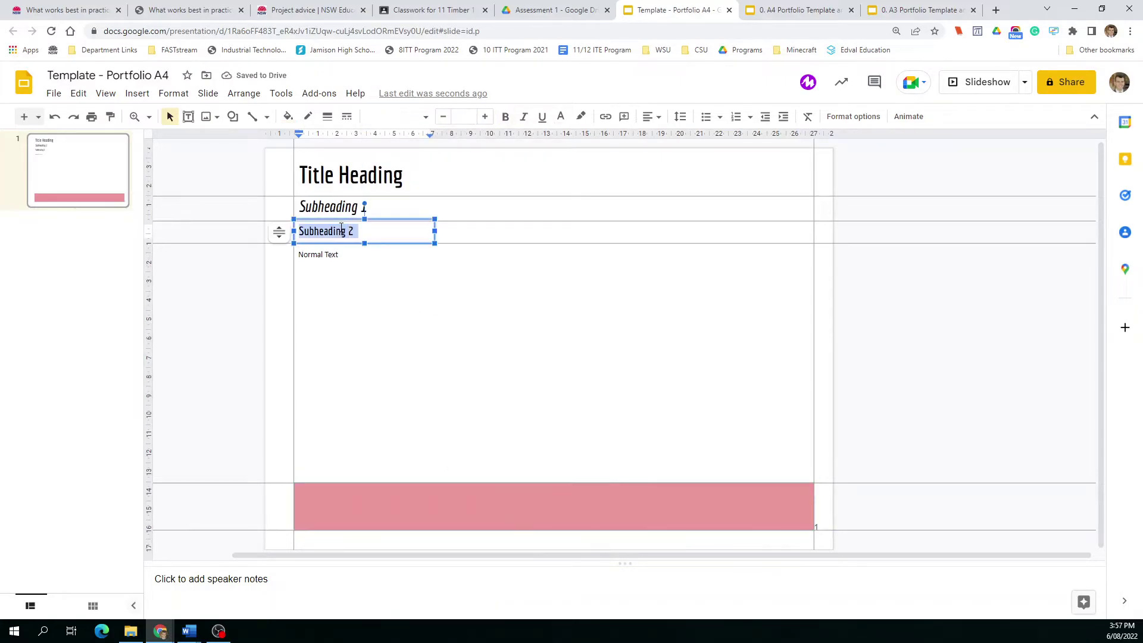
left_click(351, 502)
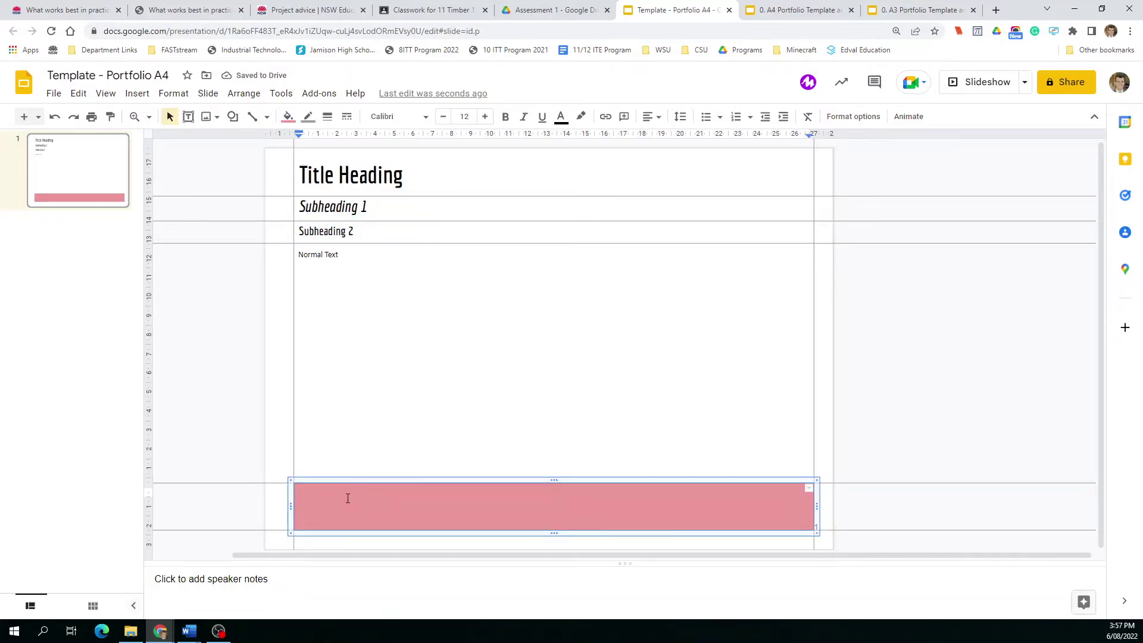
key("ctrl+v")
key("BackSpace")
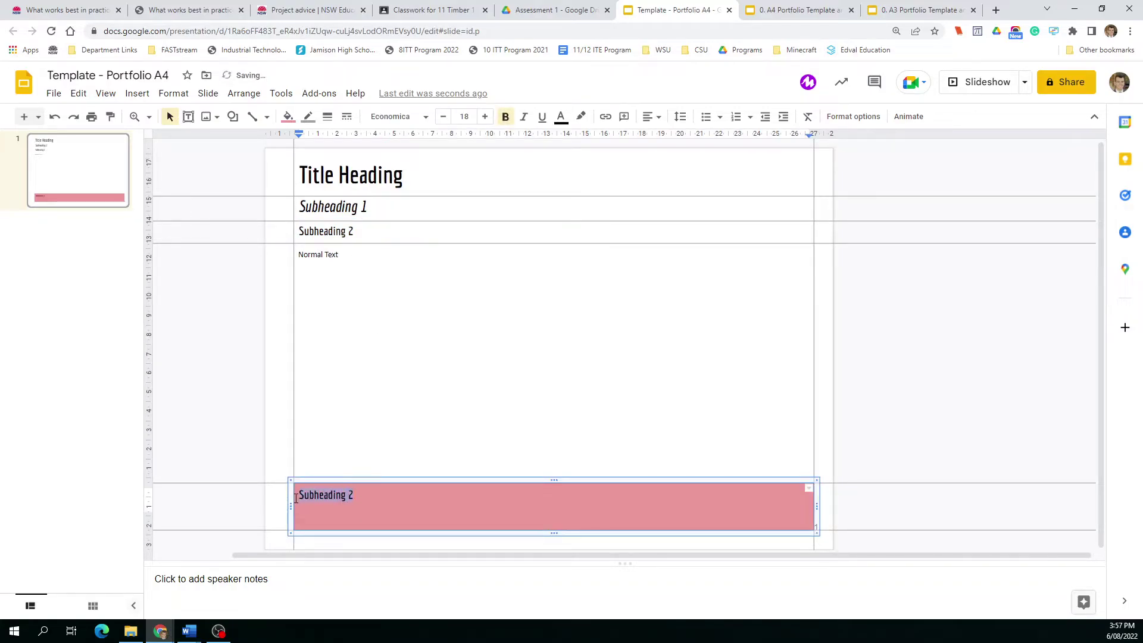
type("Evaluation:")
key("Return")
left_click_drag(389, 505, 363, 498)
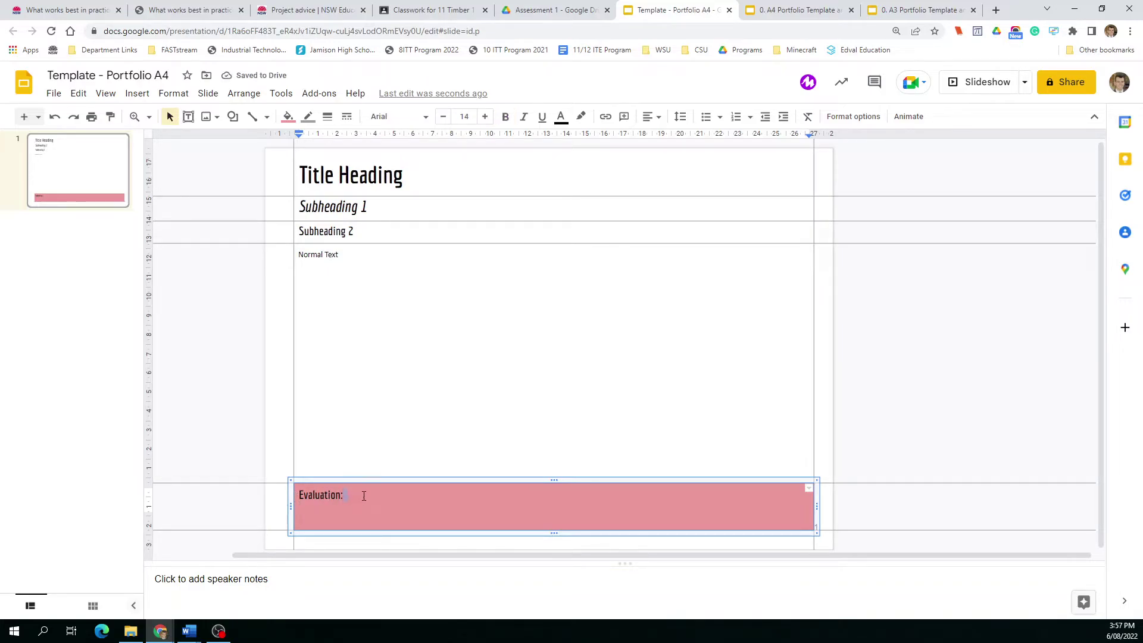
key("BackSpace")
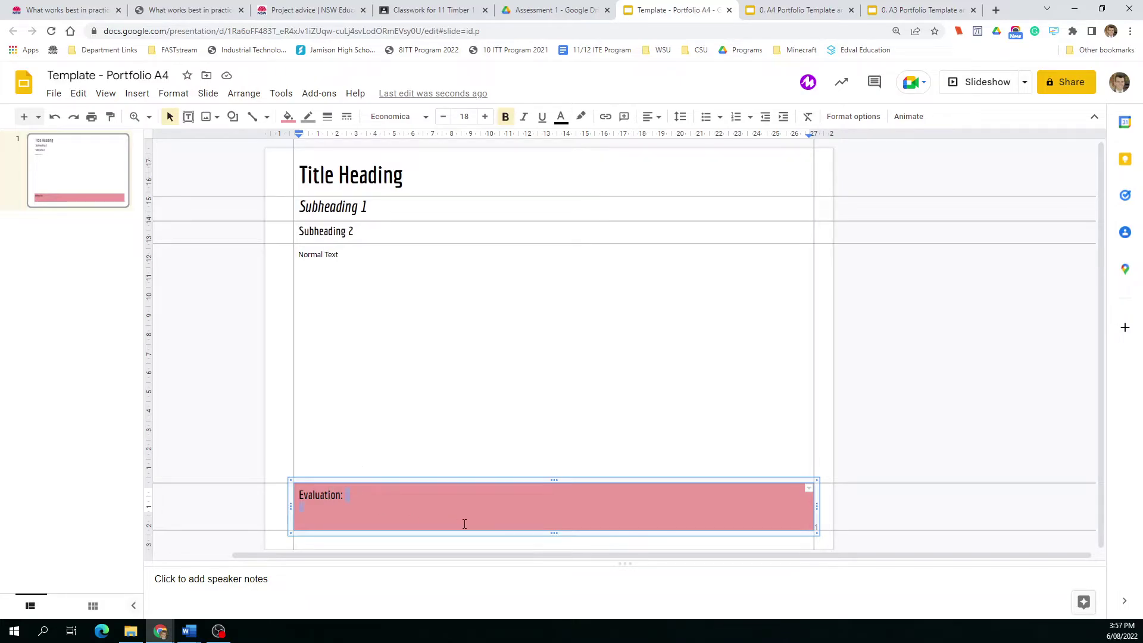
Step: Set the line below 'Evaluation:' to Calibri 12
left_click(338, 496)
left_click(394, 116)
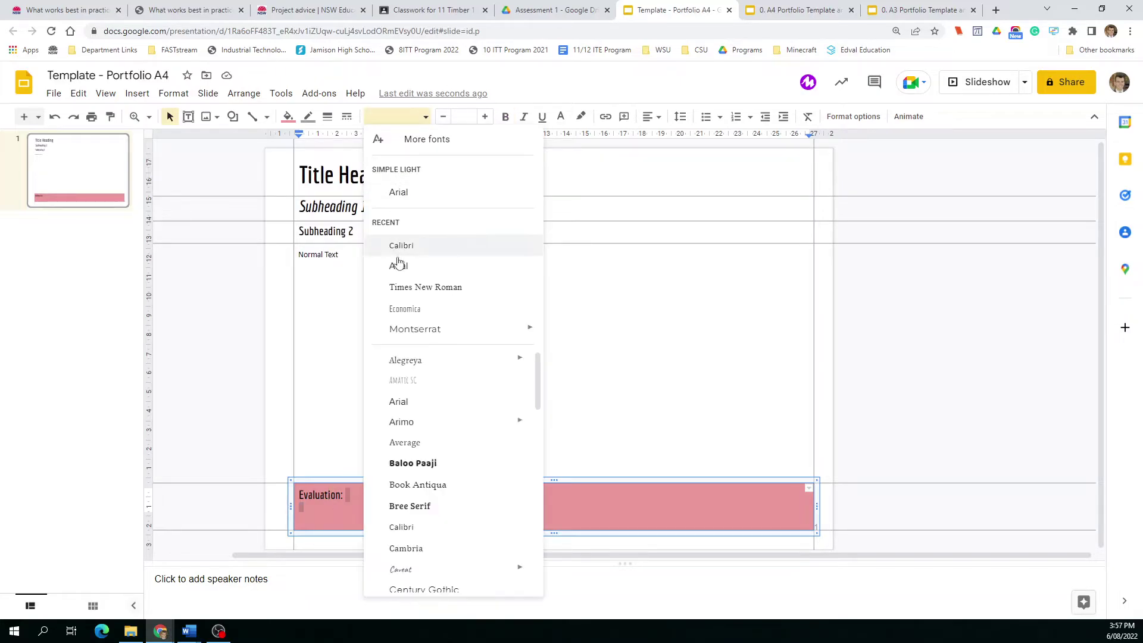
left_click(397, 244)
left_click(464, 116)
left_click(464, 266)
left_click(411, 400)
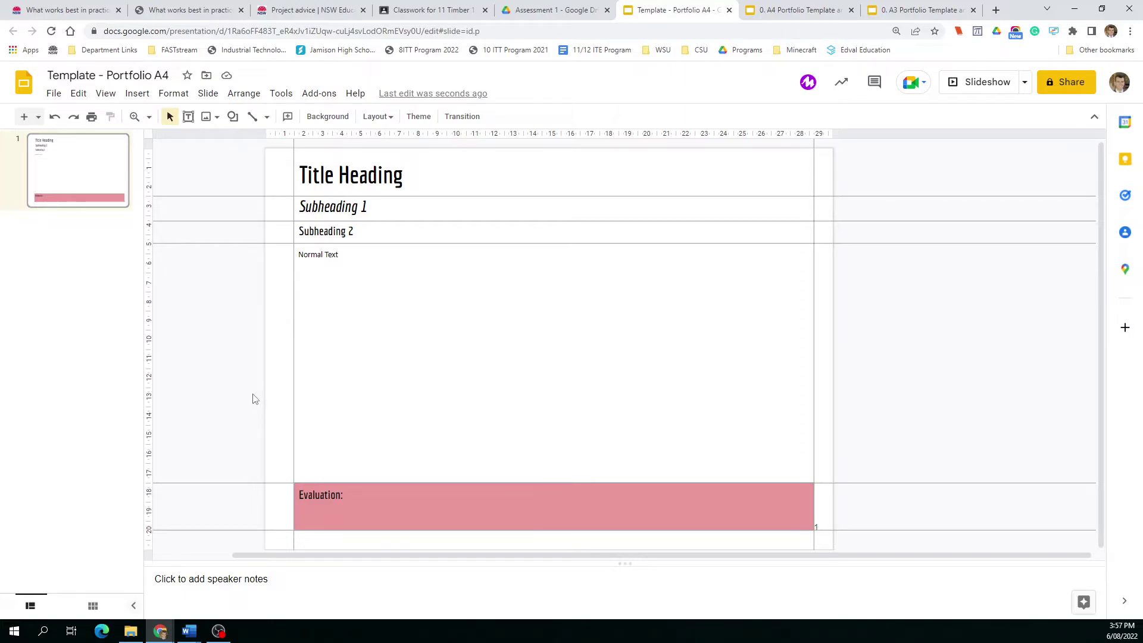
Step: Duplicate the template slide and start inserting a table from the Insert menu
right_click(78, 166)
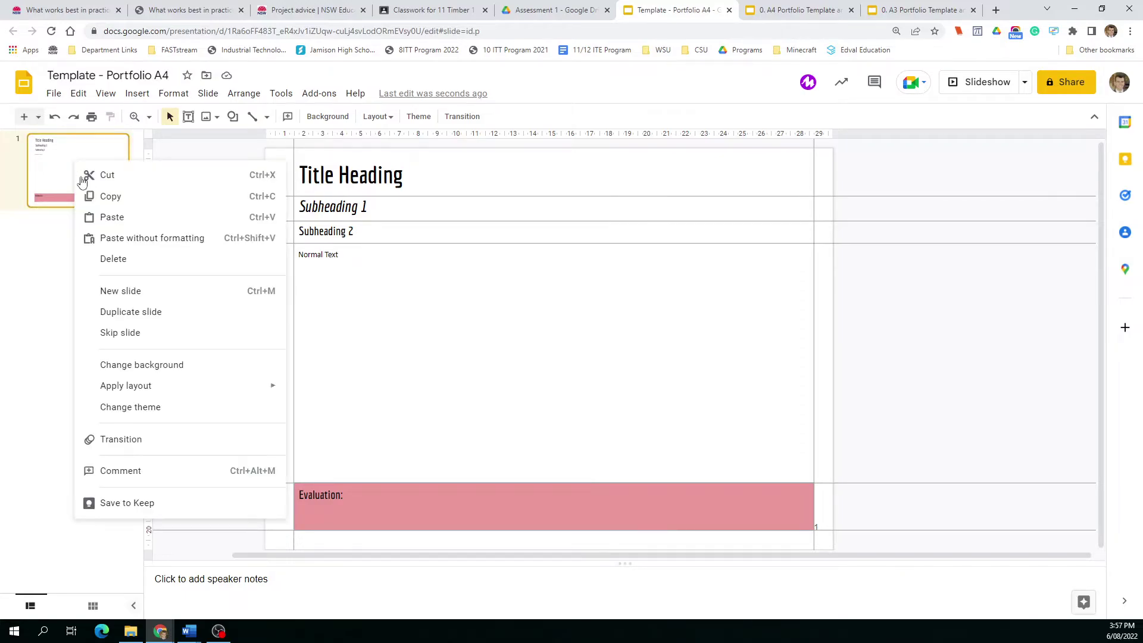
left_click(117, 317)
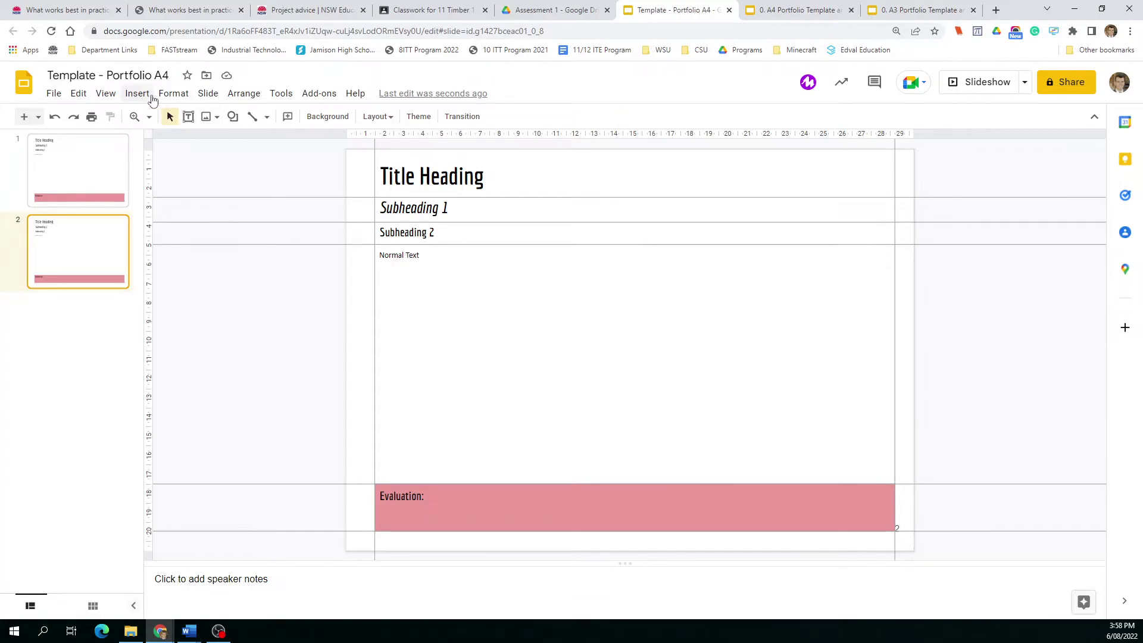
left_click(149, 97)
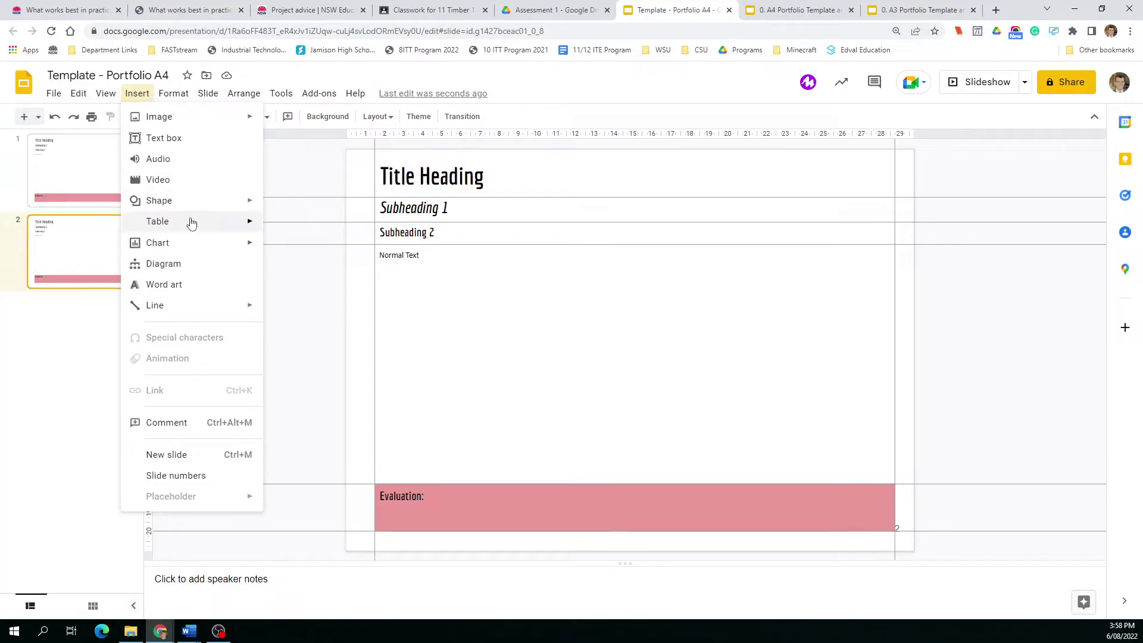
mouse_move(189, 222)
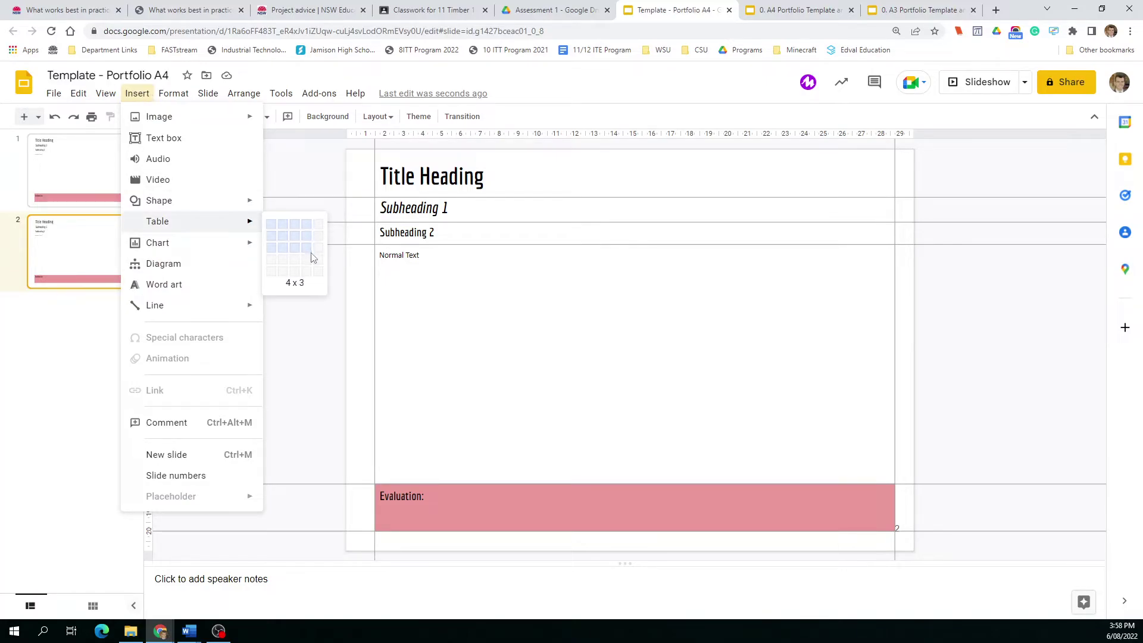
Step: Insert a four-by-four table, nudge it up, and paste Subheading 1 into all four header cells
left_click(314, 265)
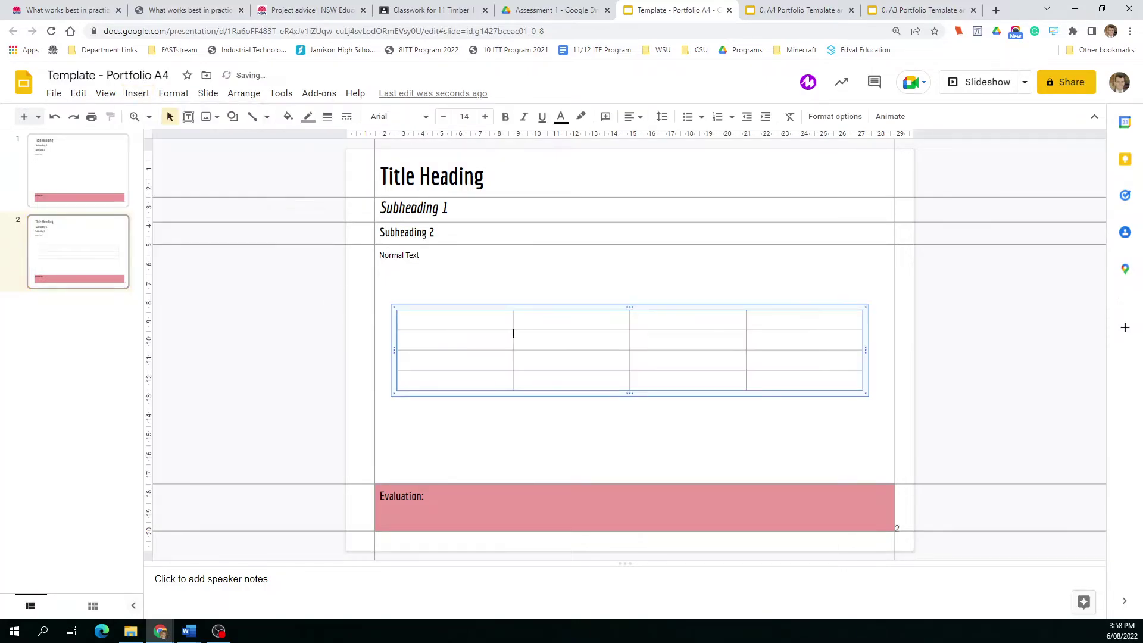
left_click_drag(678, 307, 673, 287)
left_click(407, 254)
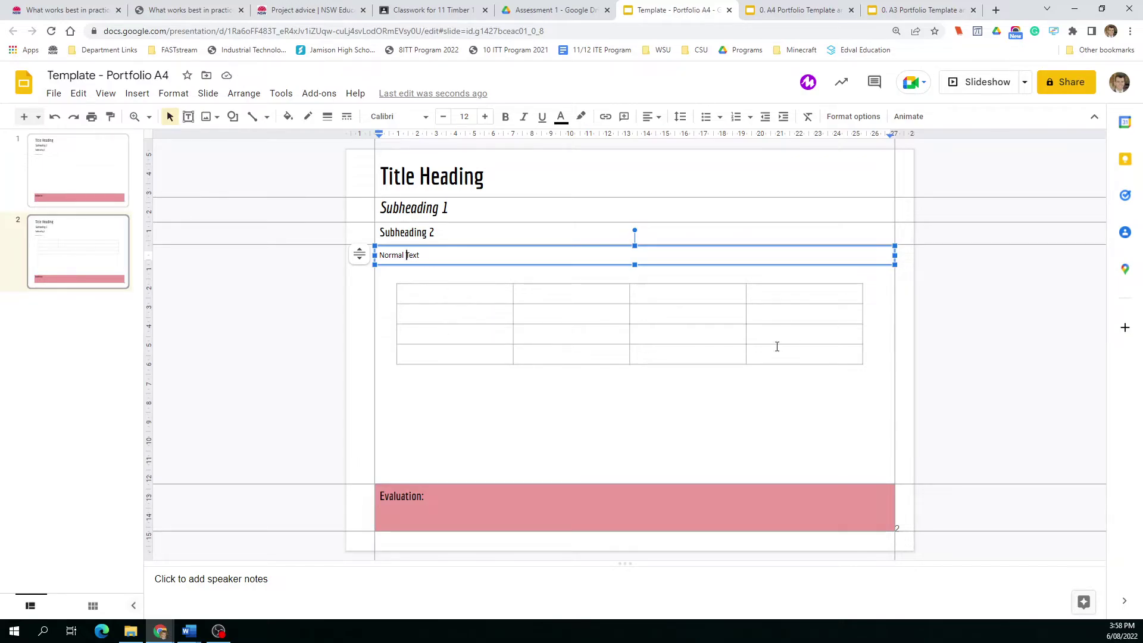
left_click(451, 210)
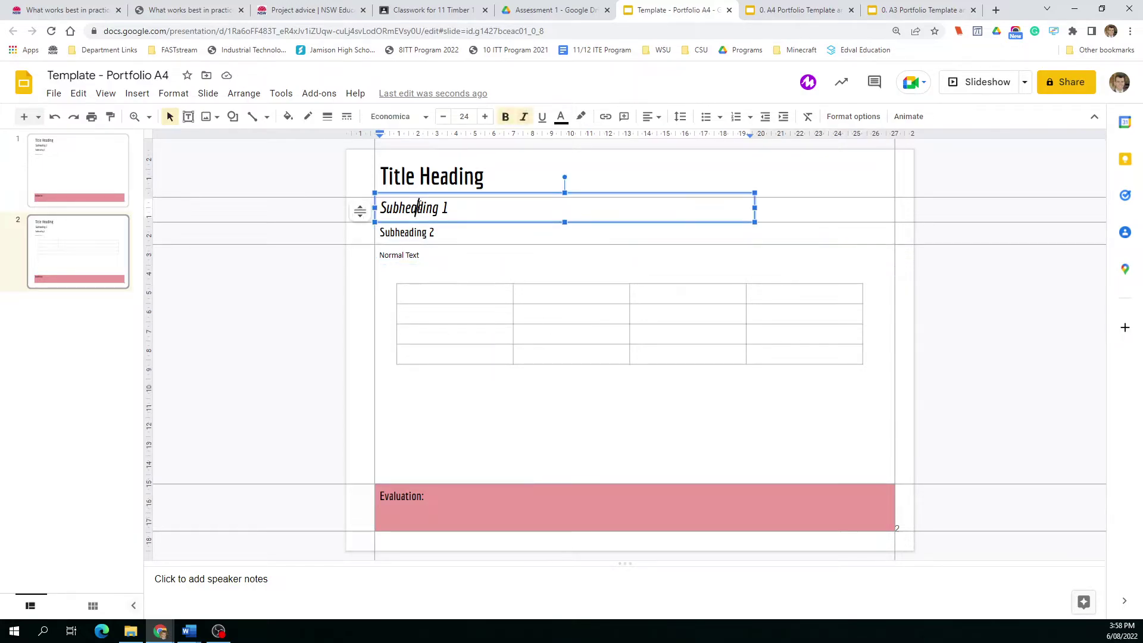
left_click_drag(451, 210, 364, 217)
key("ctrl+c")
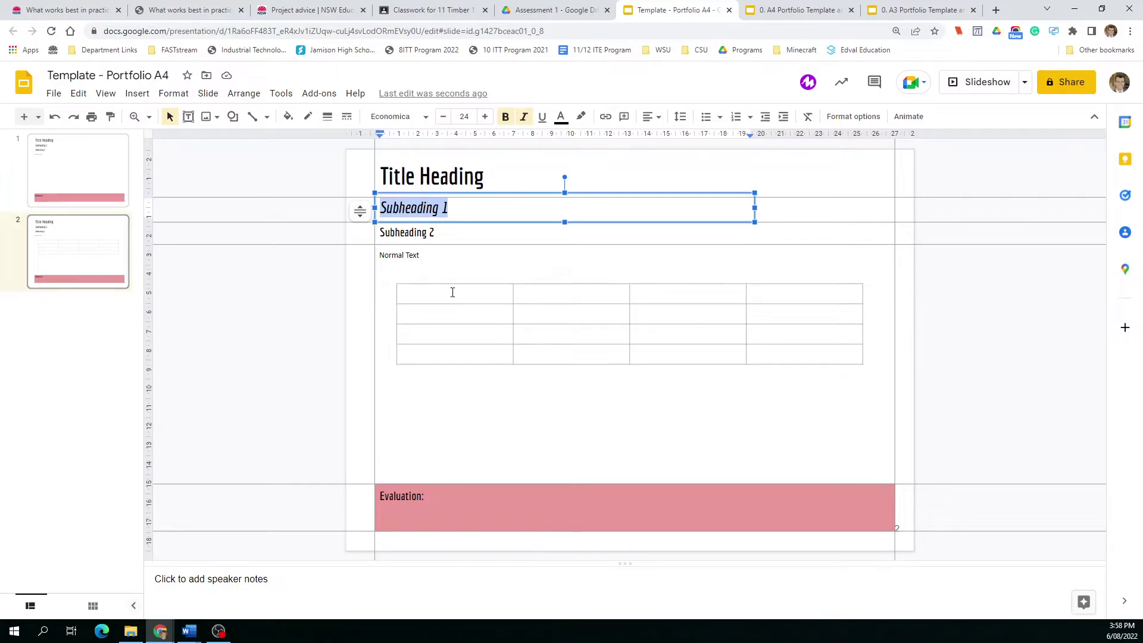
left_click(451, 291)
key("ctrl+v")
left_click(555, 302)
key("ctrl+v")
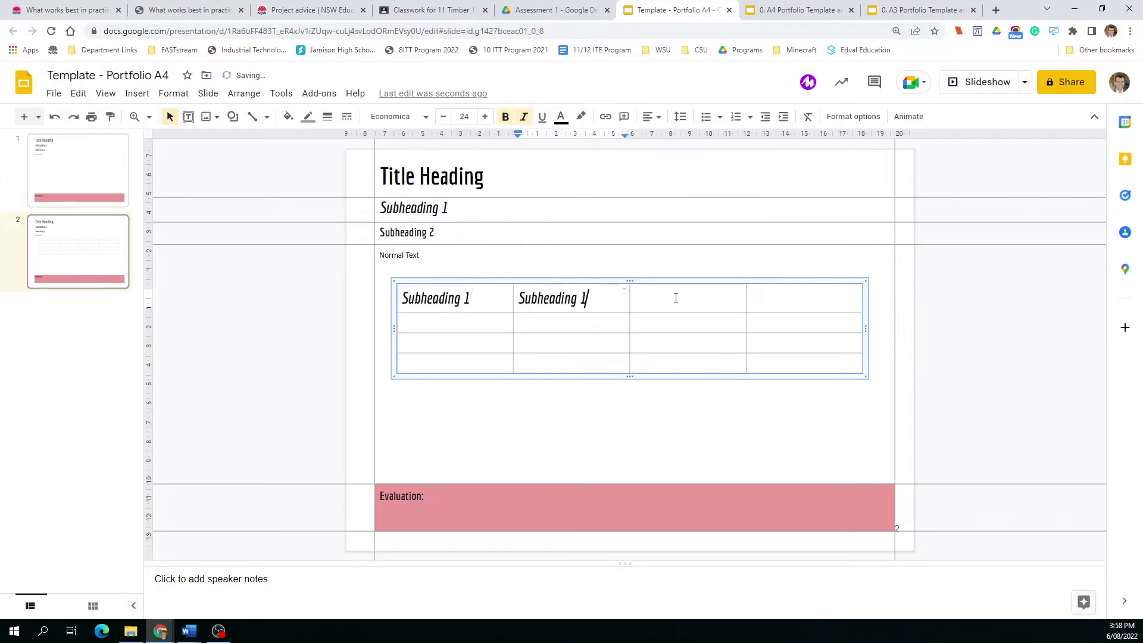
left_click(673, 297)
key("ctrl+v")
left_click(796, 298)
key("ctrl+v")
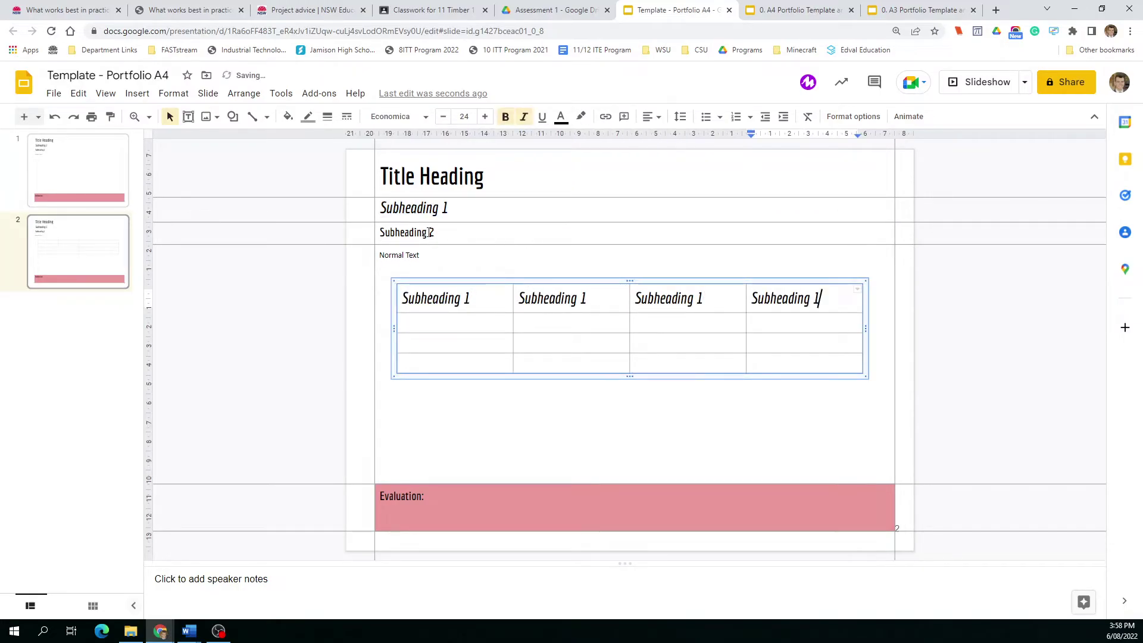
Step: Replace the header row text with Subheading 2 across all four header cells
double_click(424, 233)
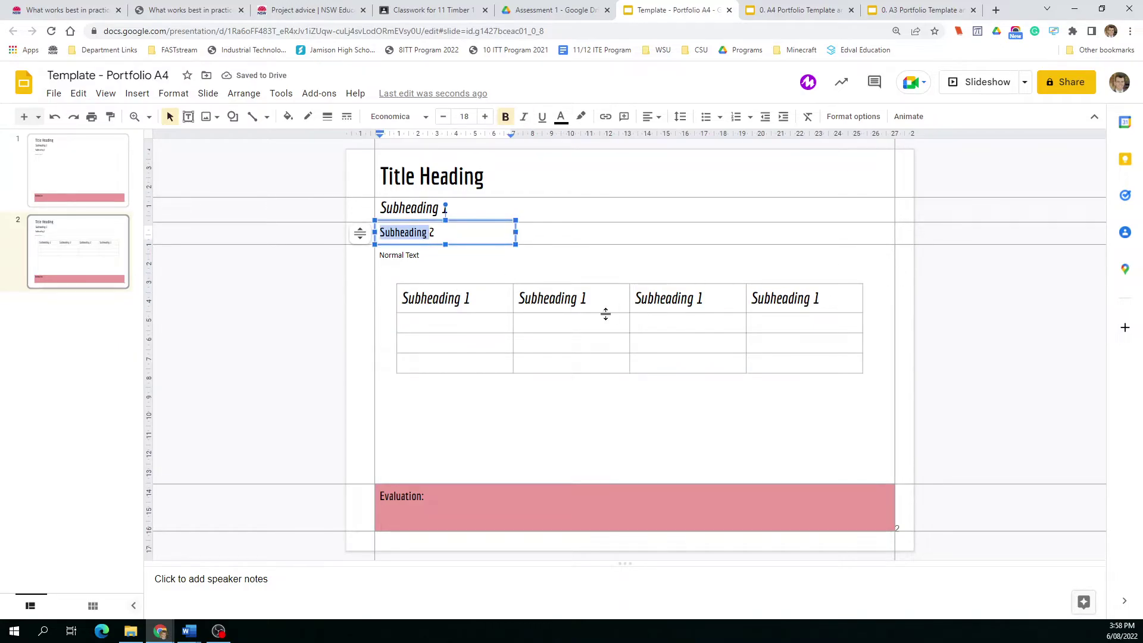
left_click(467, 296)
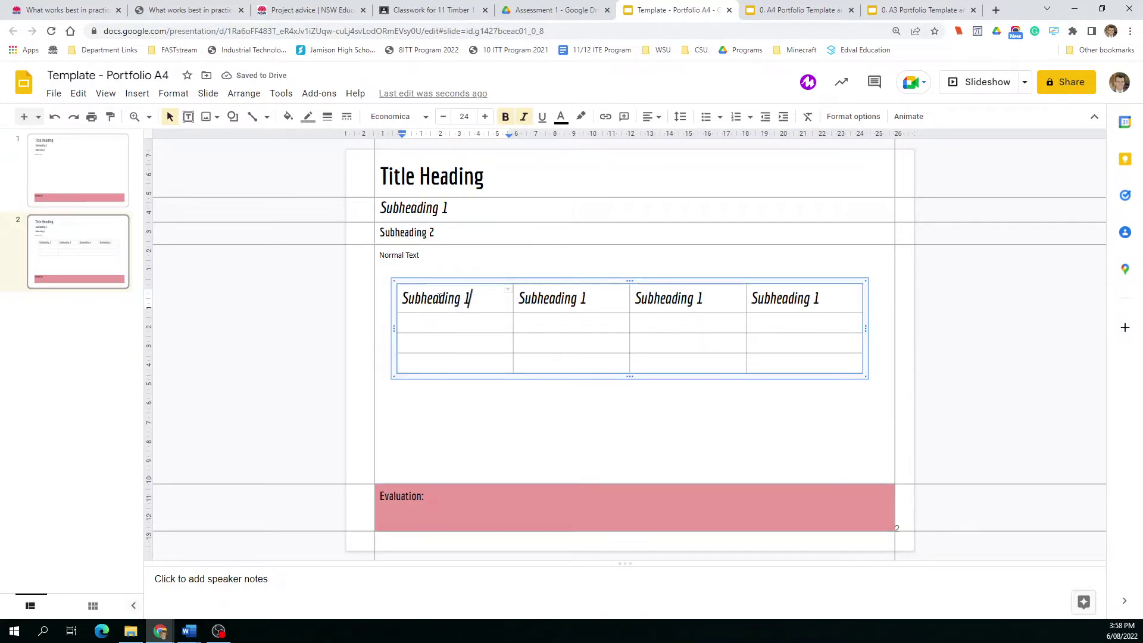
left_click_drag(474, 298, 421, 298)
left_click_drag(567, 300, 800, 299)
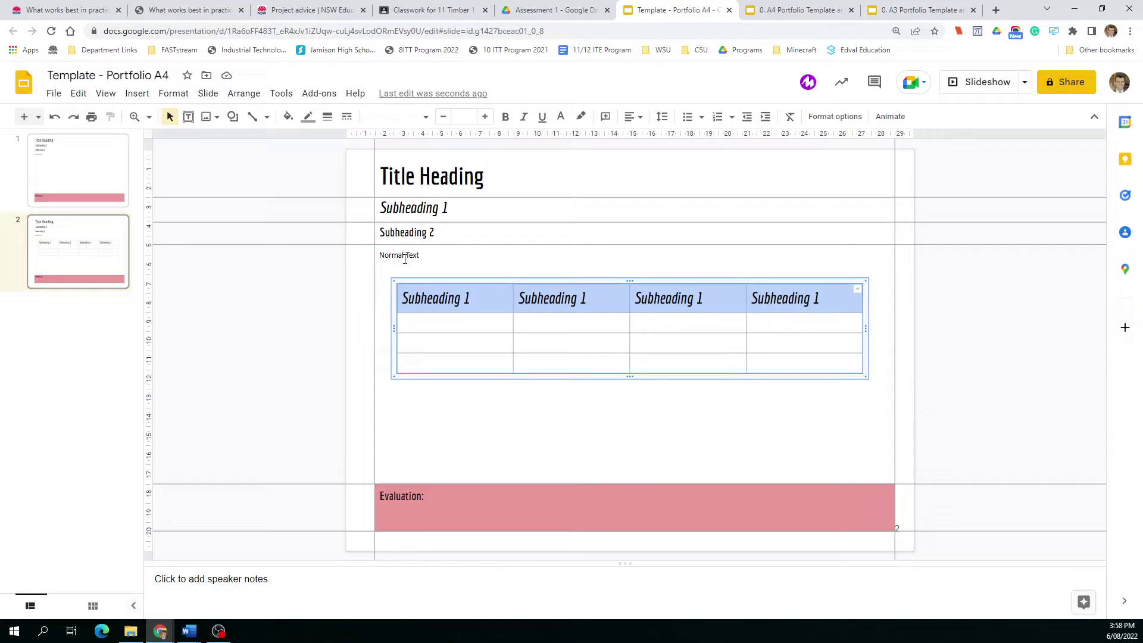
triple_click(409, 233)
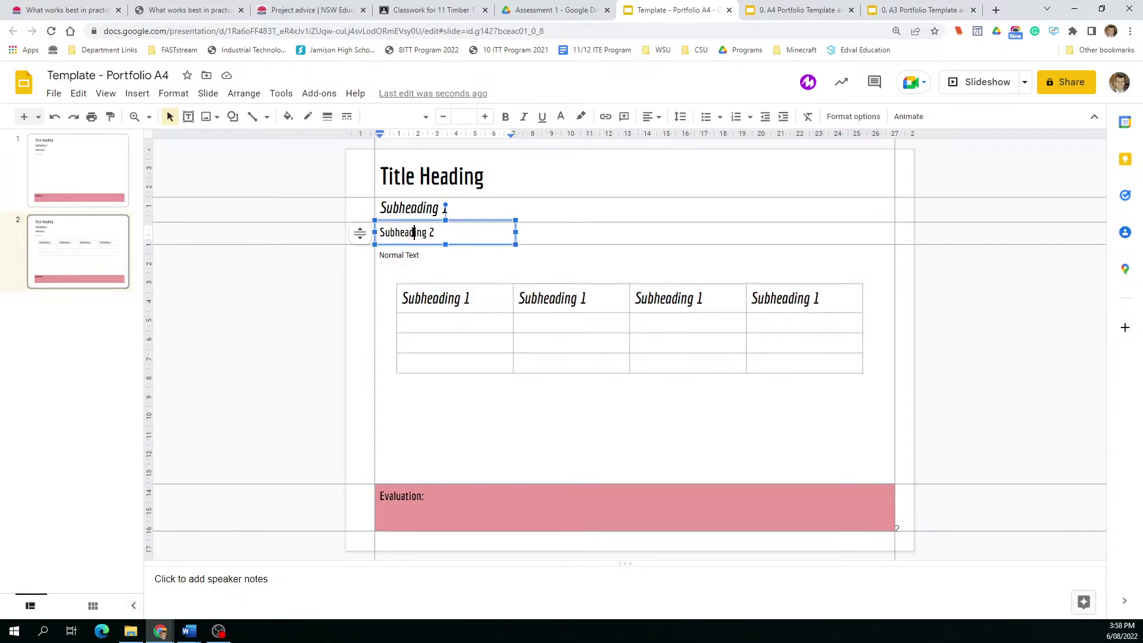
key("ctrl+c")
triple_click(456, 300)
key("ctrl+v")
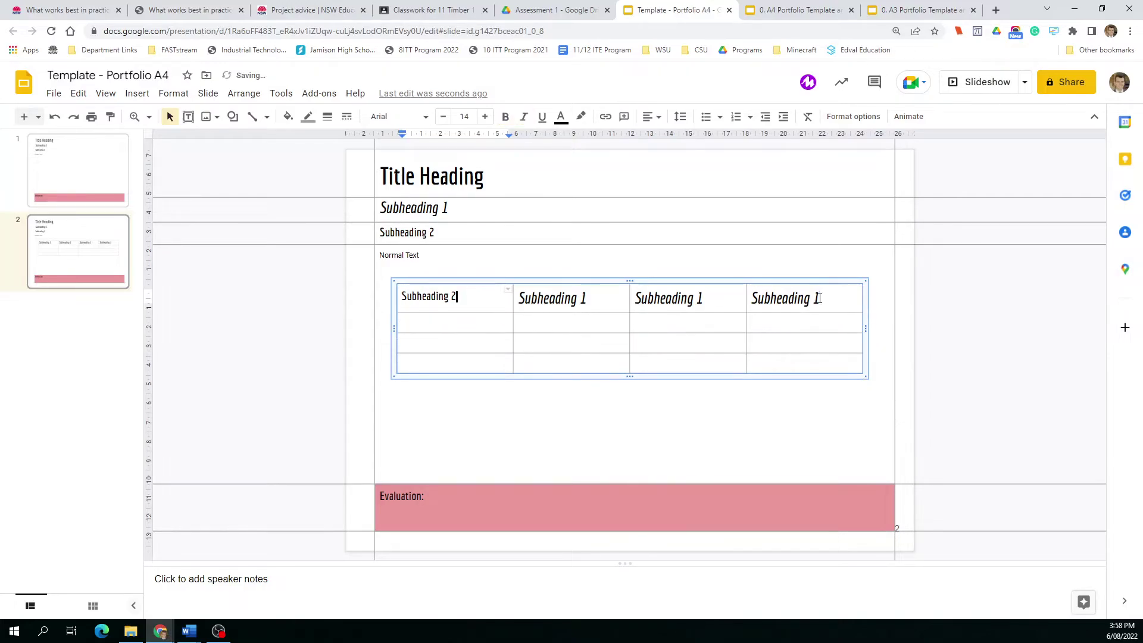
left_click_drag(757, 320, 503, 302)
key("ctrl+v")
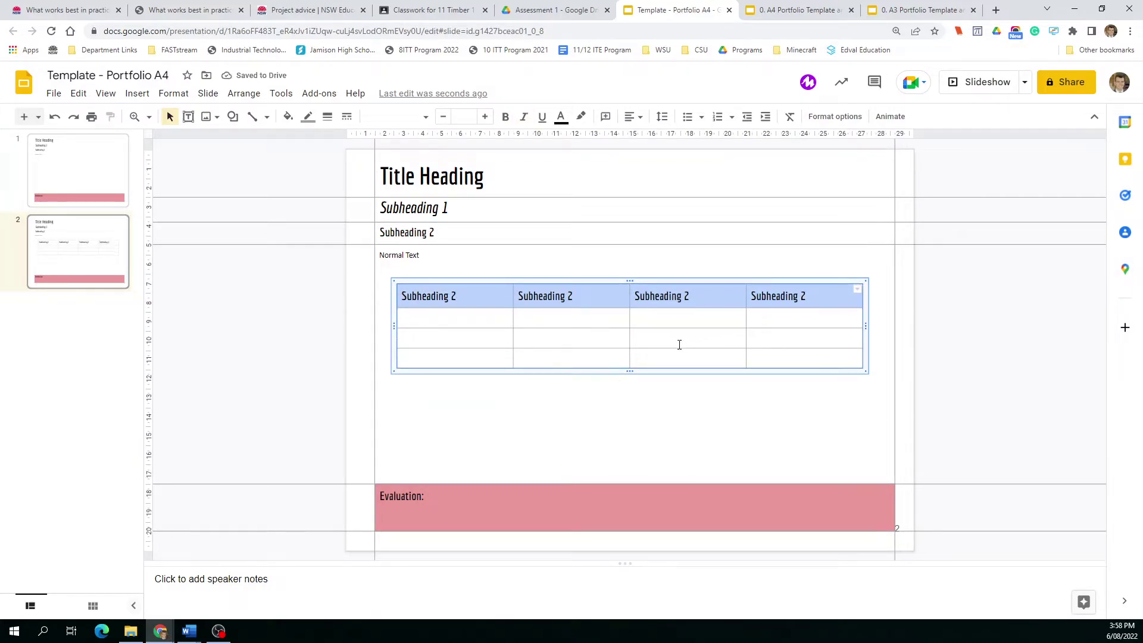
left_click(448, 319)
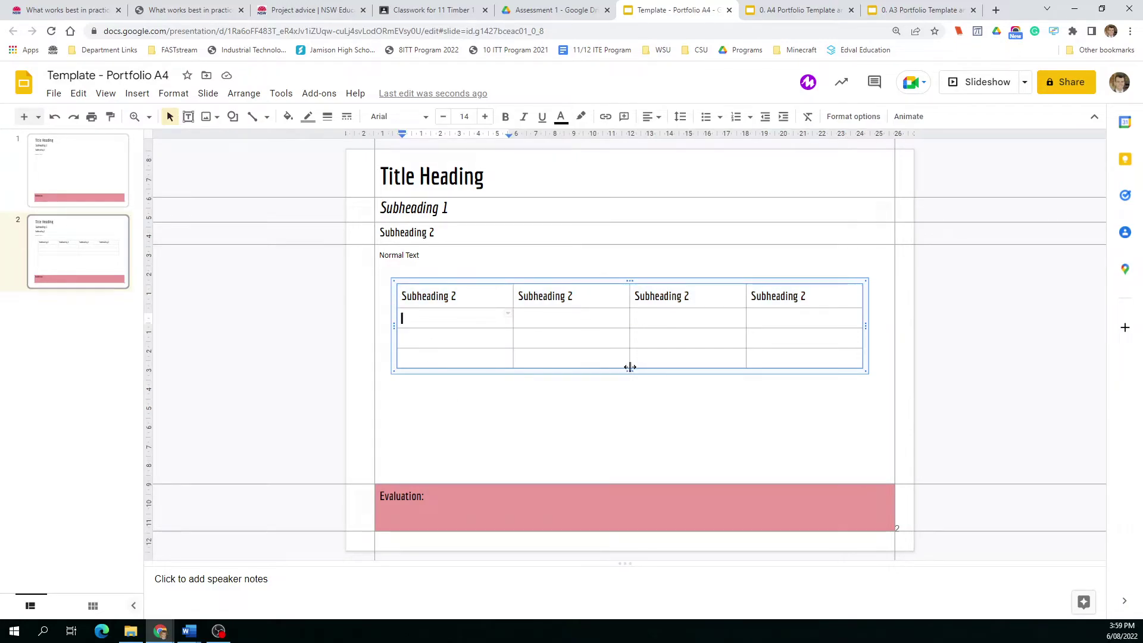
Step: Stretch the table down toward the Evaluation bar and fill columns 1 and 2 body cells with Normal Text
left_click_drag(630, 371, 631, 474)
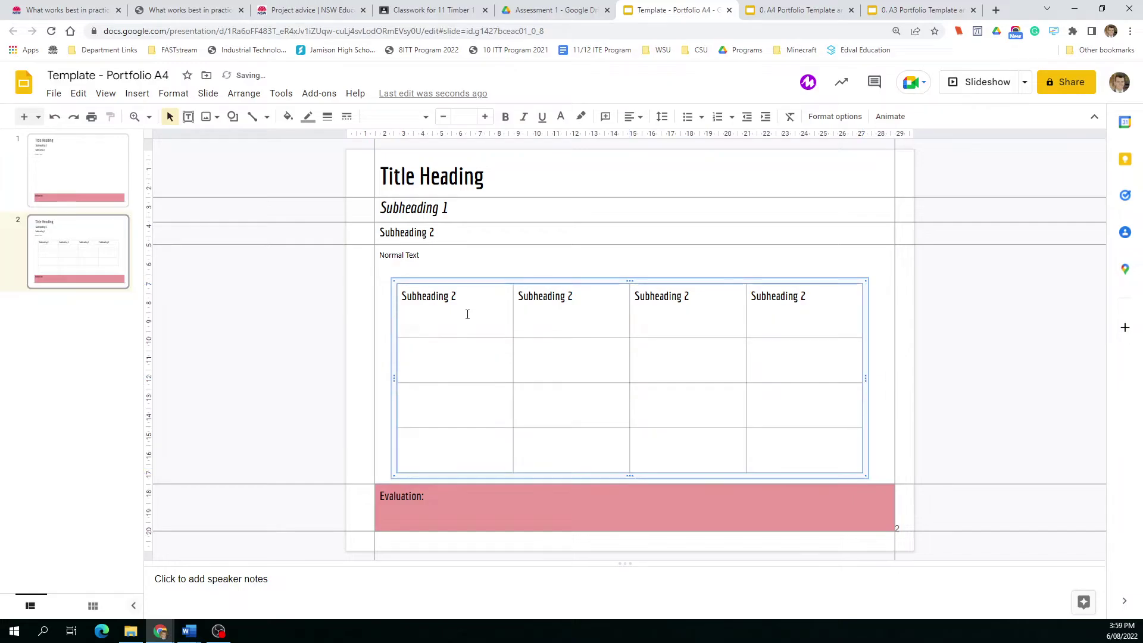
left_click(422, 255)
left_click_drag(423, 255, 373, 256)
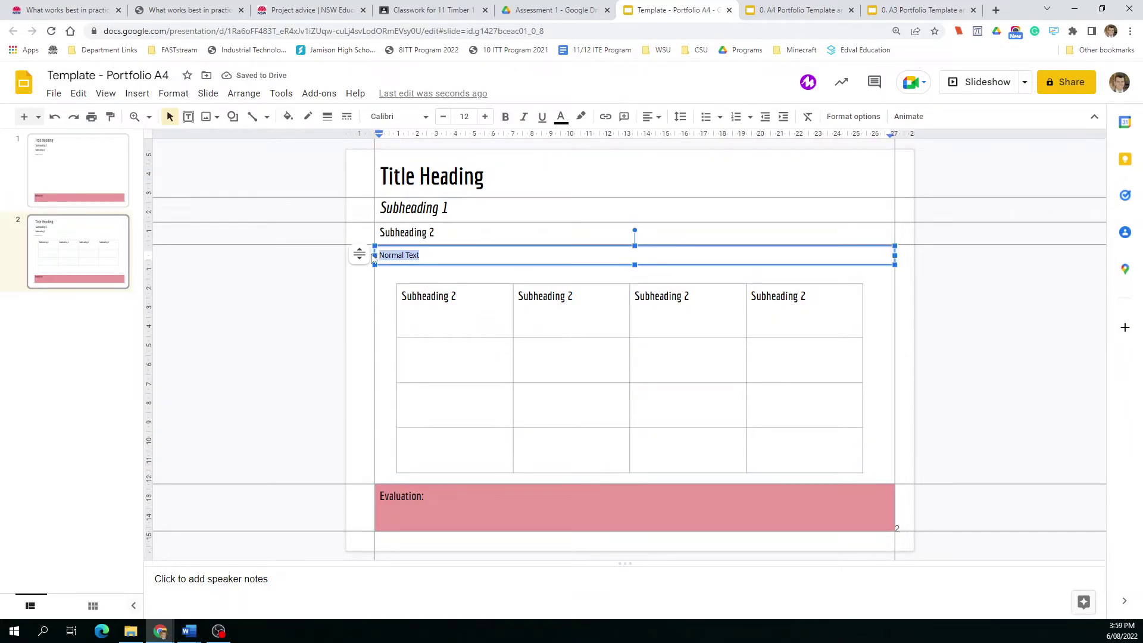
left_click(454, 355)
key("ctrl+v")
left_click(444, 391)
key("ctrl+v")
left_click(431, 442)
key("ctrl+v")
left_click(556, 346)
key("ctrl+v")
left_click(571, 395)
key("ctrl+v")
left_click(596, 432)
key("ctrl+v")
Step: Fill the remaining body cells in columns 3 and 4 with Normal Text
left_click(663, 366)
key("ctrl+v")
left_click(658, 397)
key("ctrl+v")
left_click(655, 436)
key("ctrl+v")
left_click(779, 355)
key("ctrl+v")
left_click(770, 396)
key("ctrl+v")
left_click(764, 444)
key("ctrl+v")
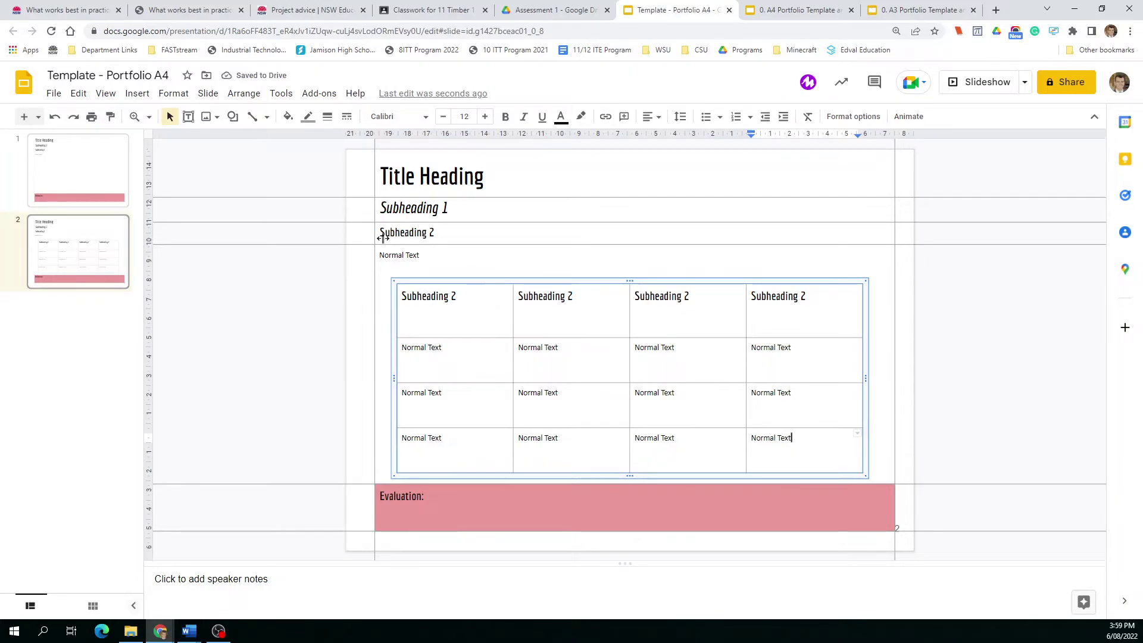
left_click(431, 255)
Step: Delete the loose Normal Text label, move the table up under Subheading 2, and widen it to the right margin
left_click(451, 244)
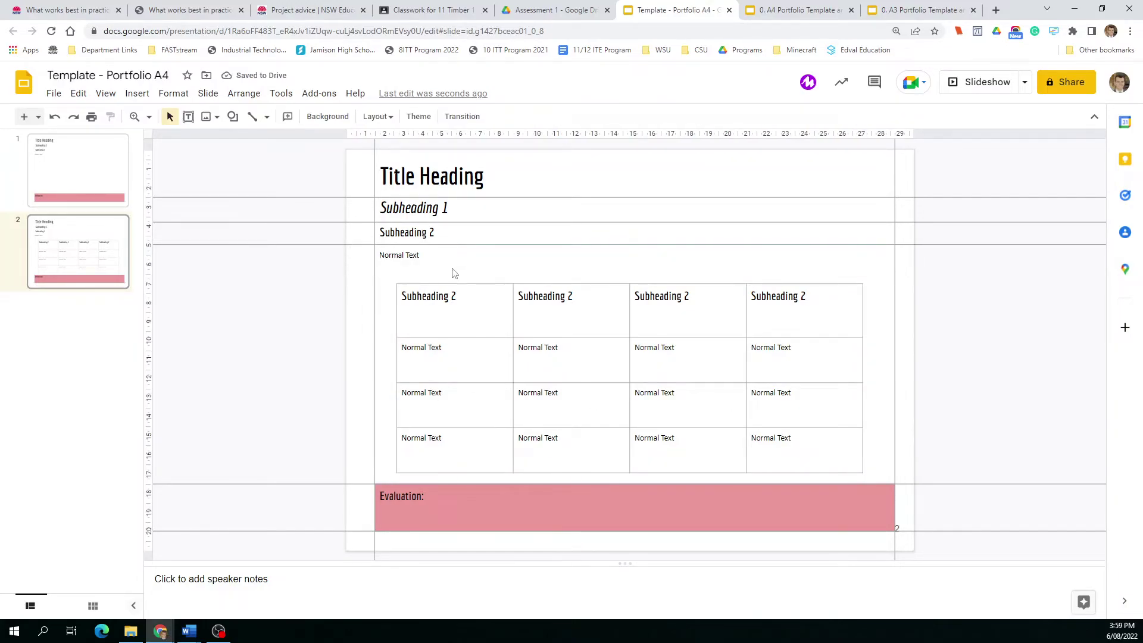
left_click(403, 265)
key("Delete")
left_click(427, 290)
left_click_drag(426, 299, 420, 245)
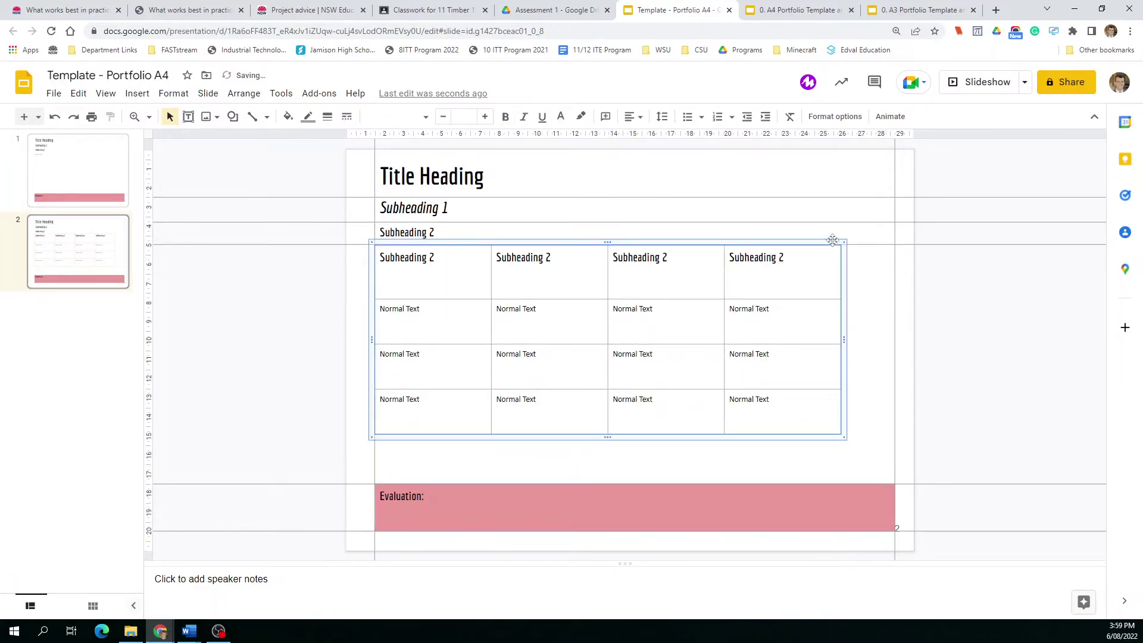
left_click_drag(841, 436, 896, 484)
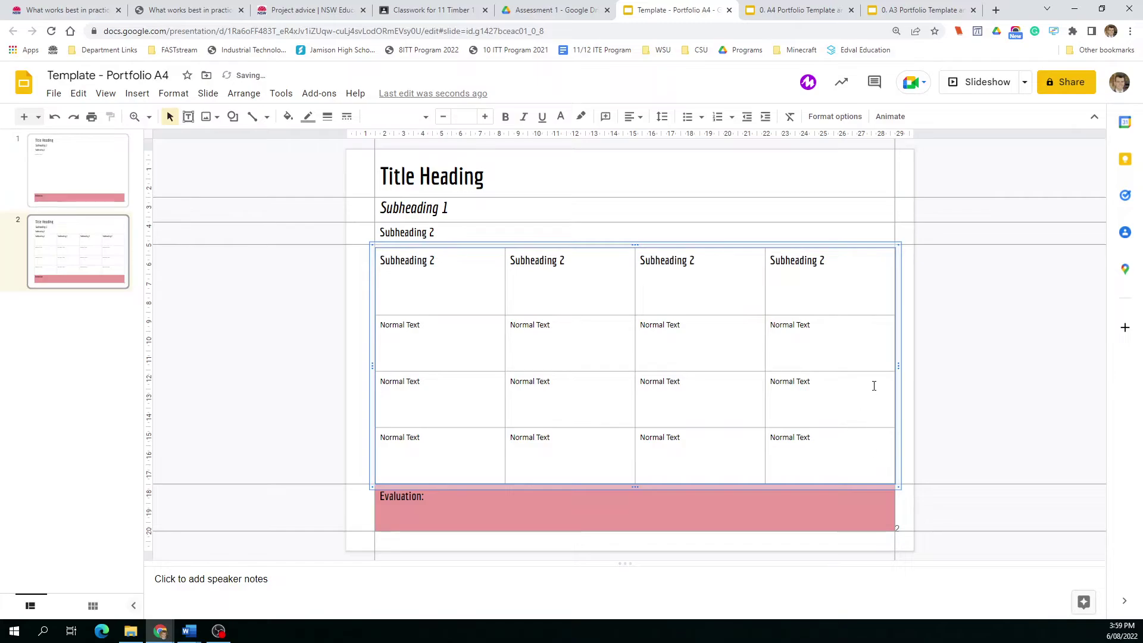
left_click(908, 348)
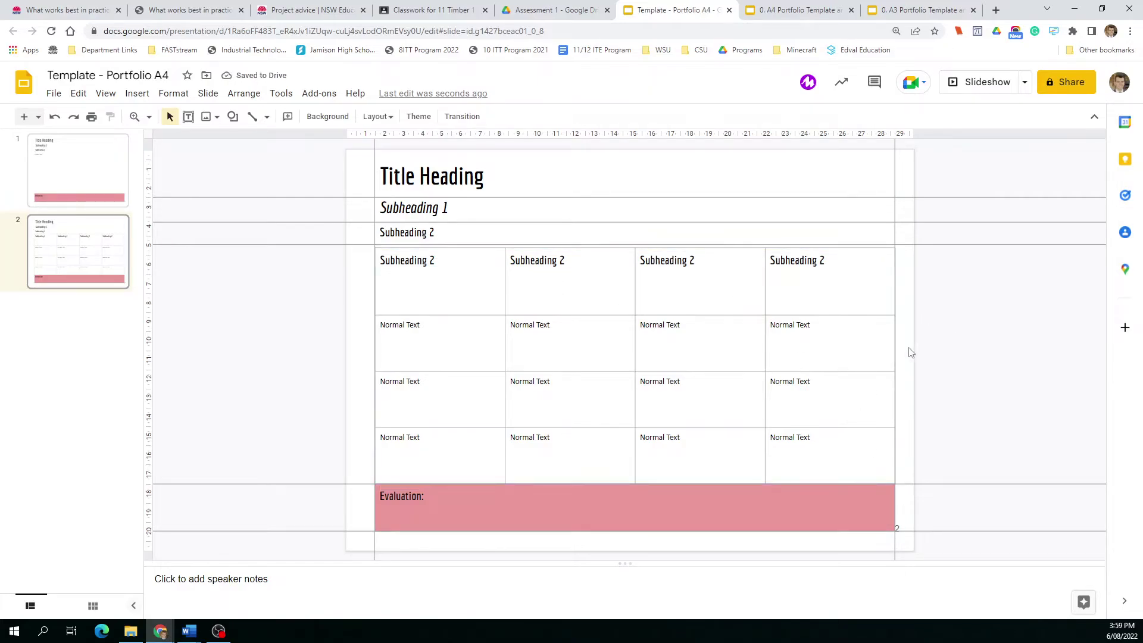
Step: Make the header row shallower and extend the table down to meet the Evaluation bar
left_click(623, 255)
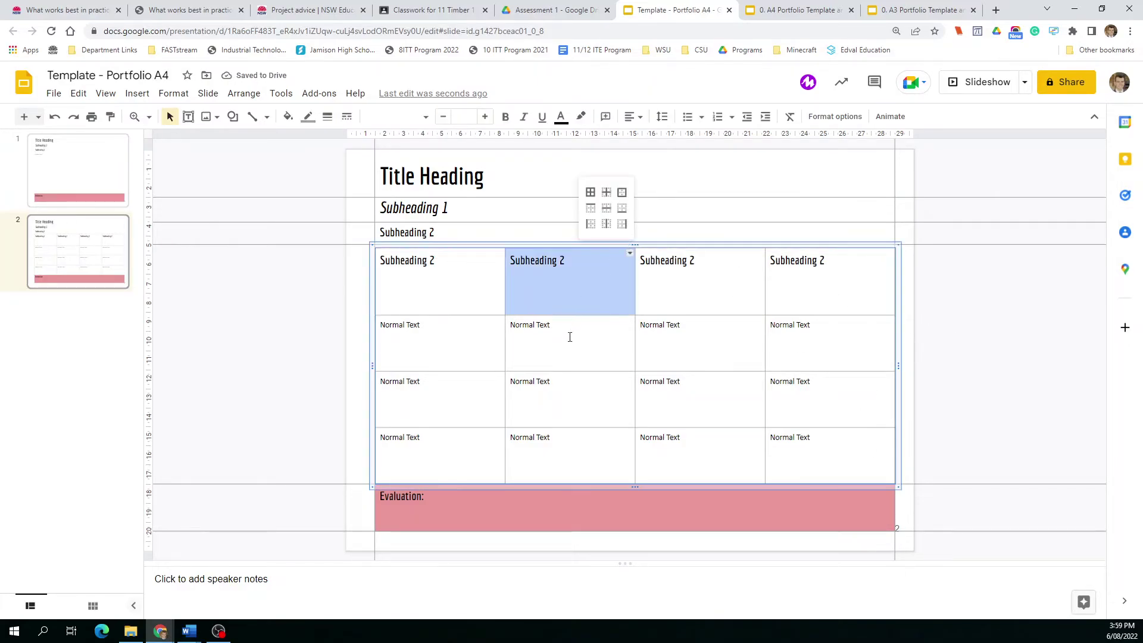
left_click(570, 336)
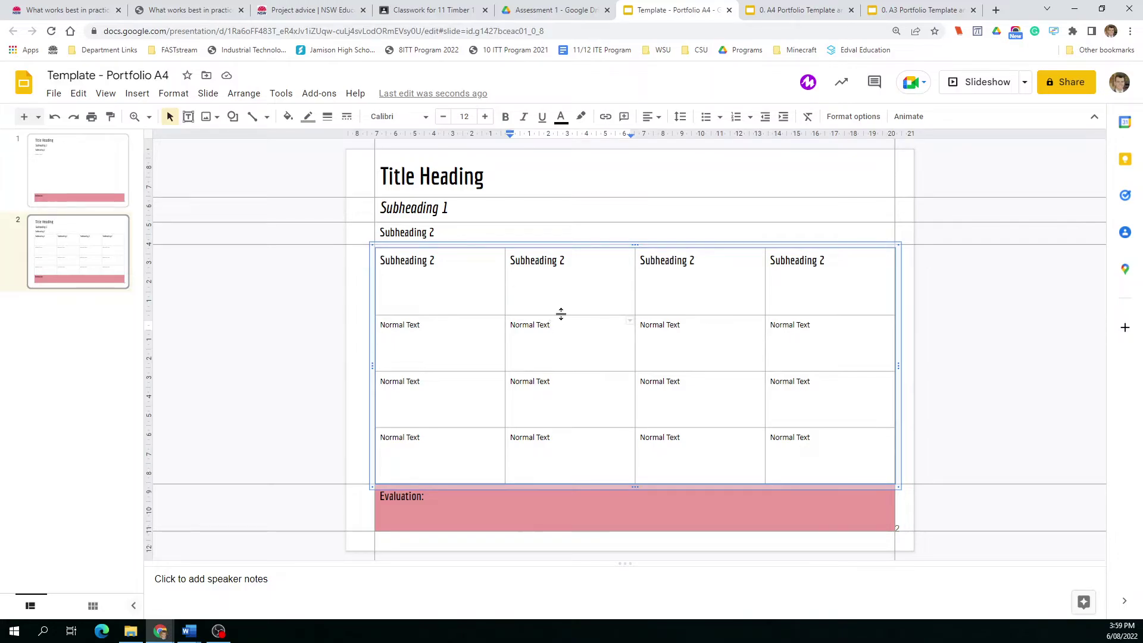
left_click_drag(561, 313, 563, 278)
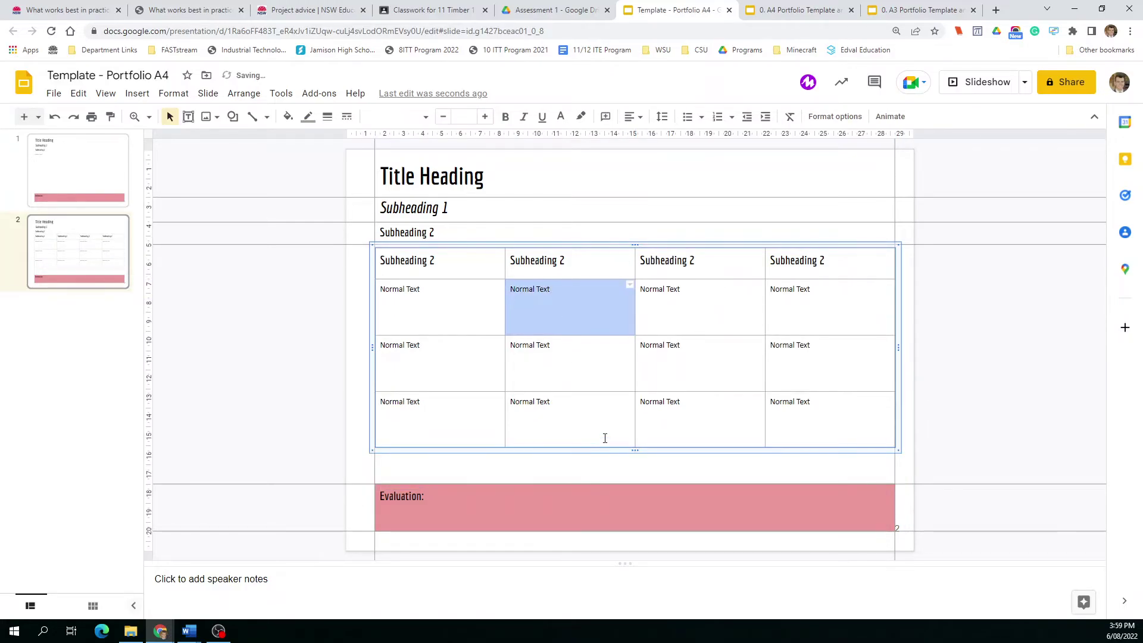
left_click_drag(641, 454, 642, 477)
left_click_drag(577, 284, 577, 272)
left_click_drag(632, 473, 631, 486)
left_click(315, 342)
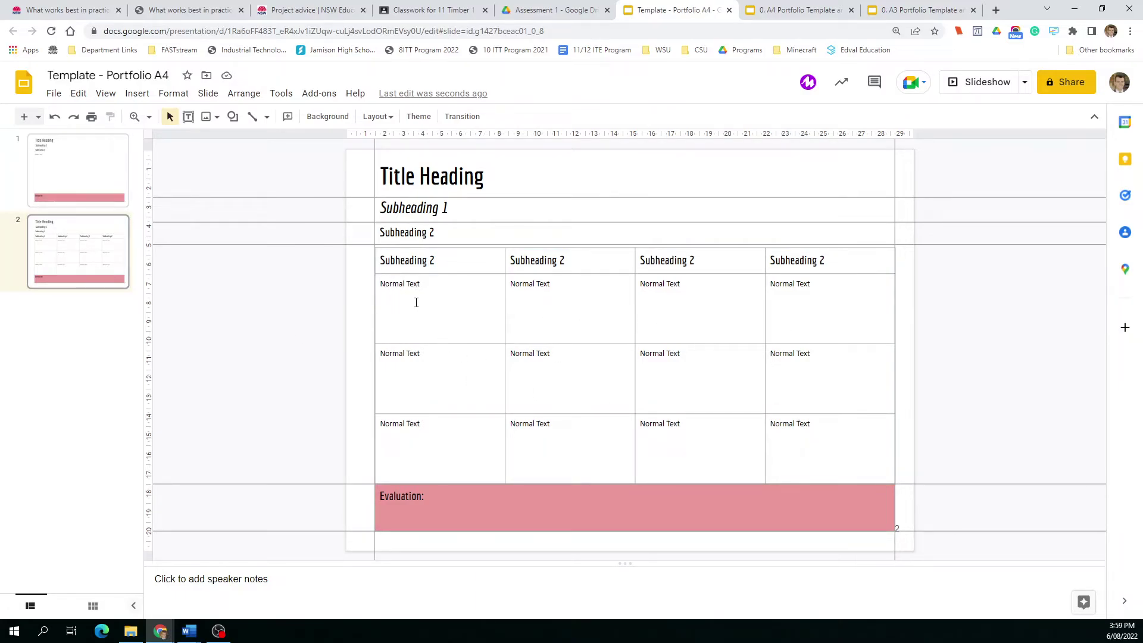
Step: Fill the four Subheading 2 header cells with light grey
left_click(412, 262)
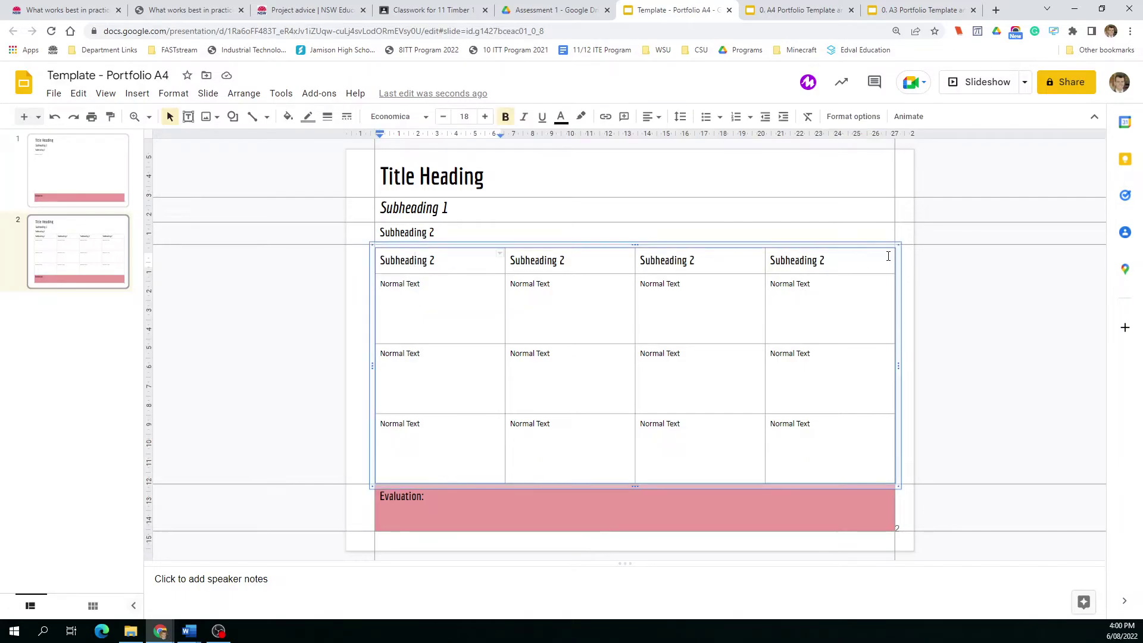
left_click_drag(886, 258, 397, 262)
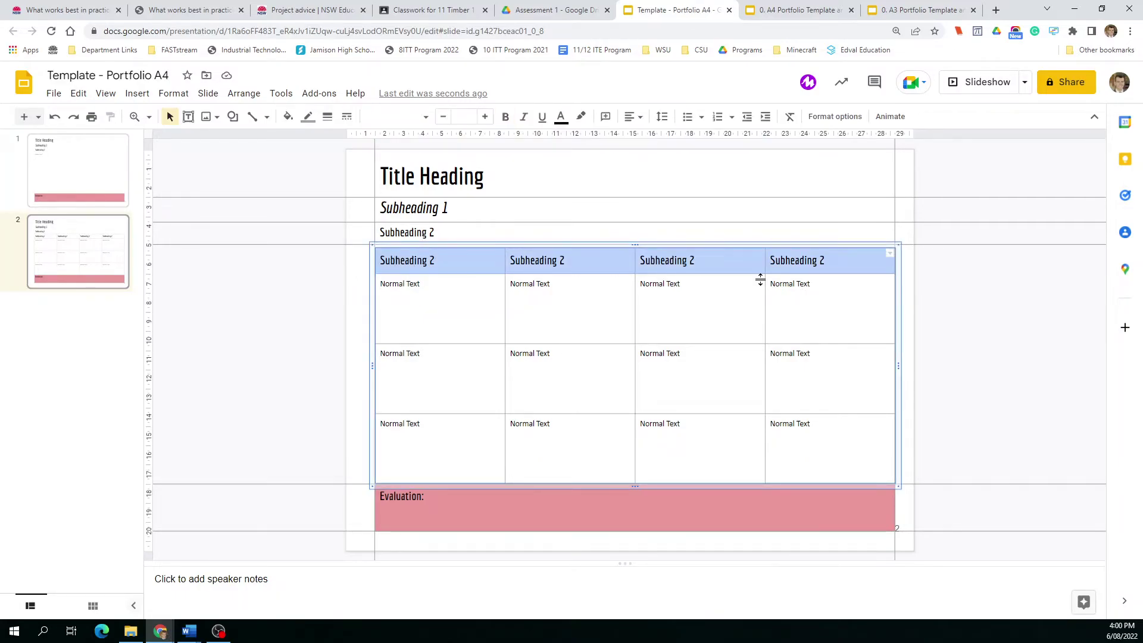
left_click(288, 116)
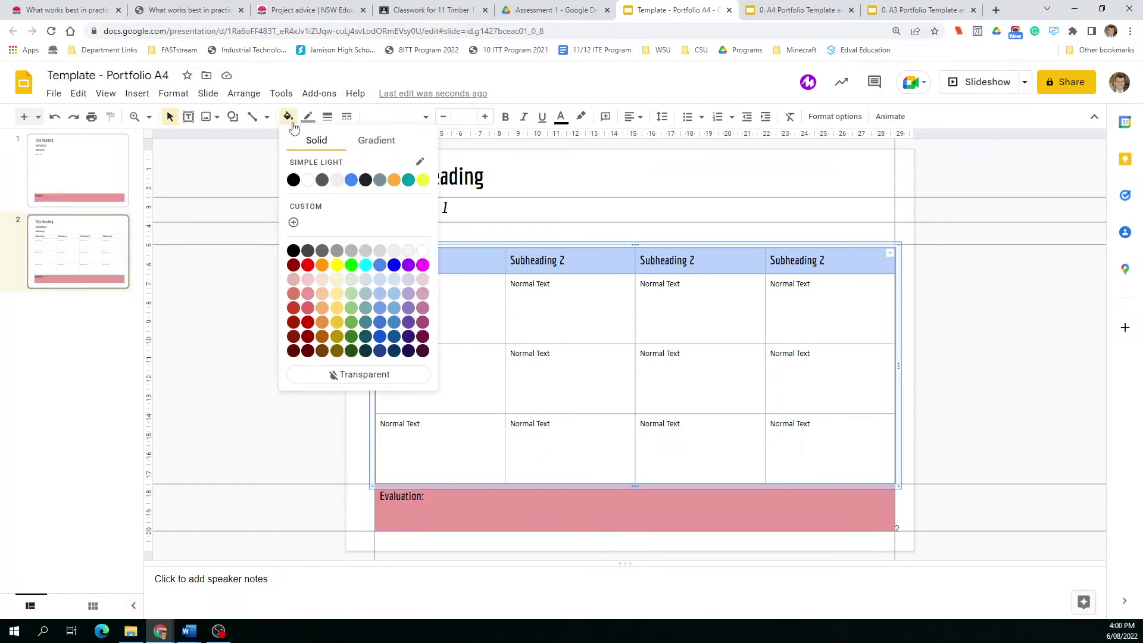
left_click(380, 250)
left_click(303, 370)
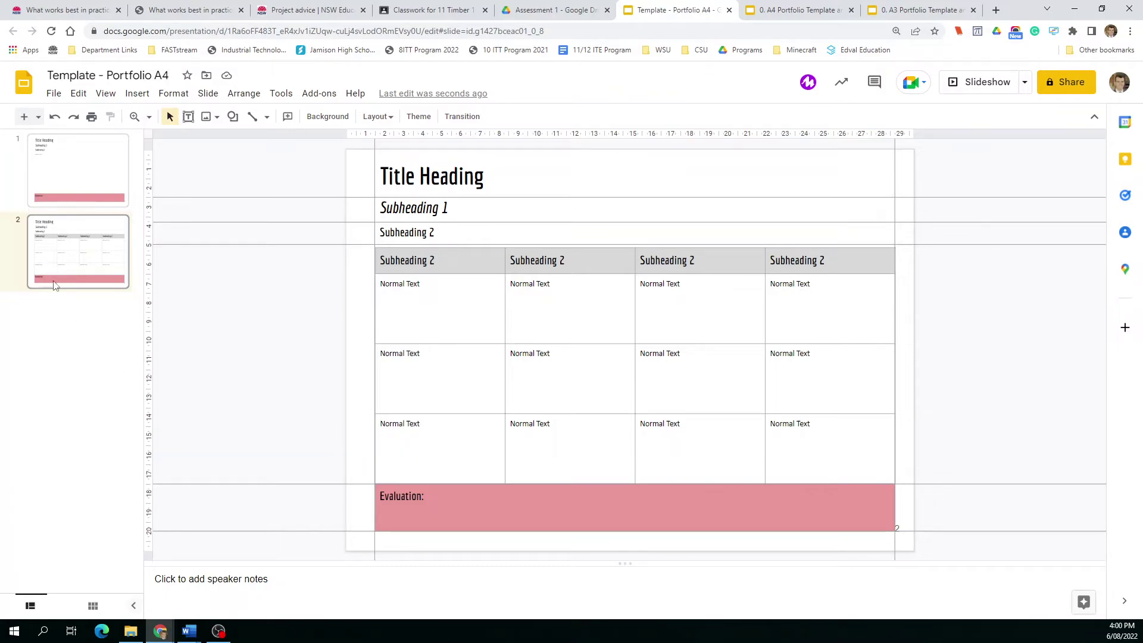
Step: Duplicate slide 2 as slide 3 and delete the copied table
right_click(76, 277)
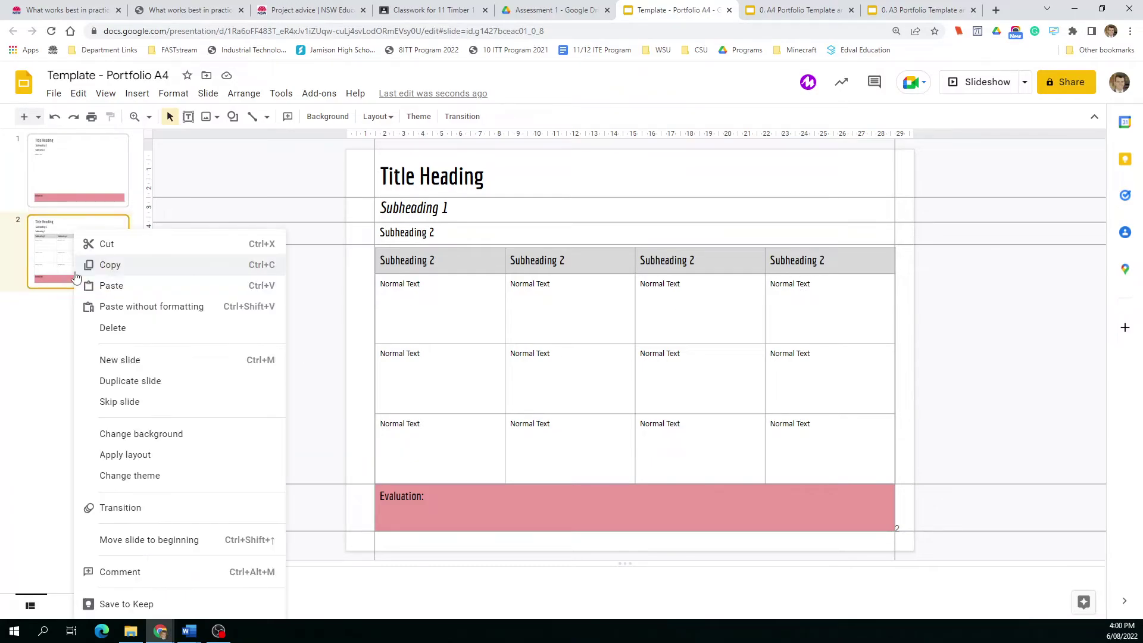
left_click(127, 380)
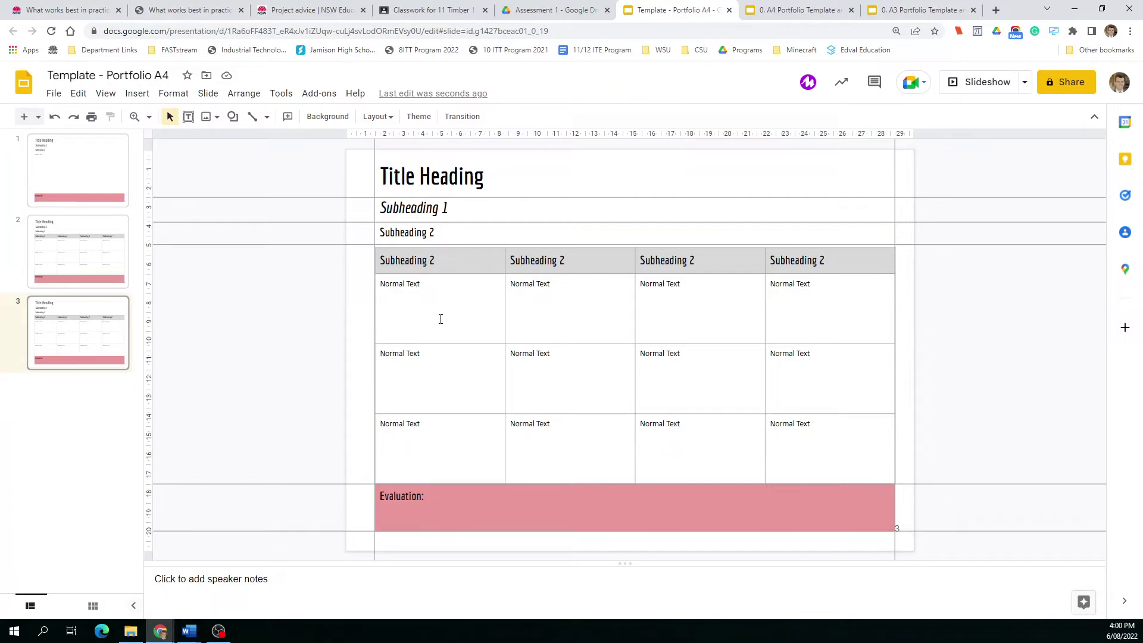
left_click(482, 275)
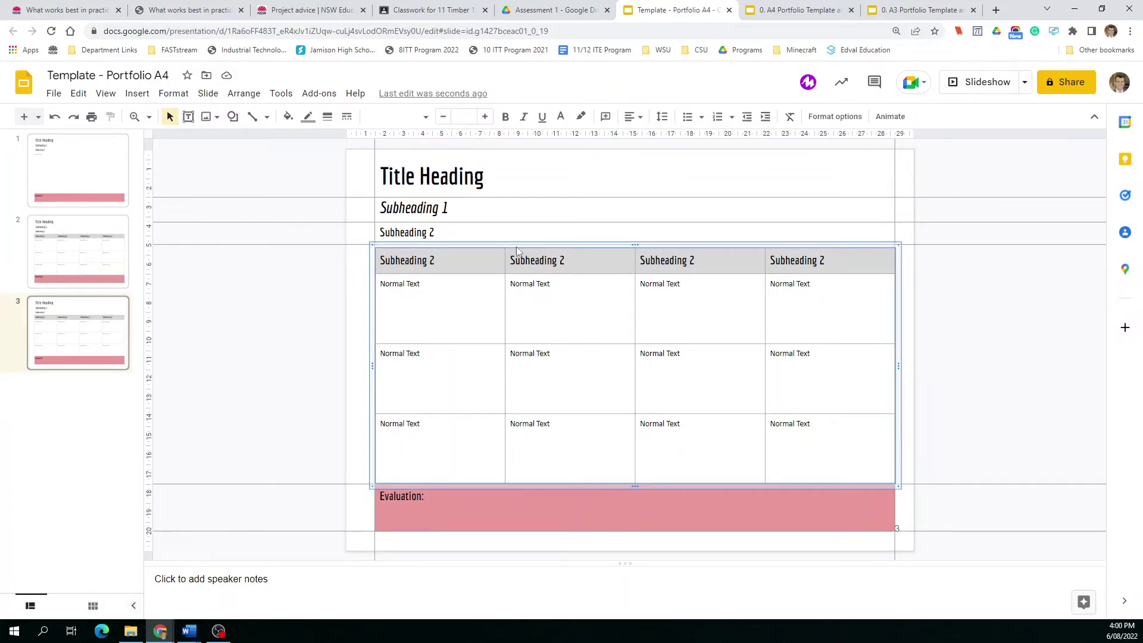
key("Delete")
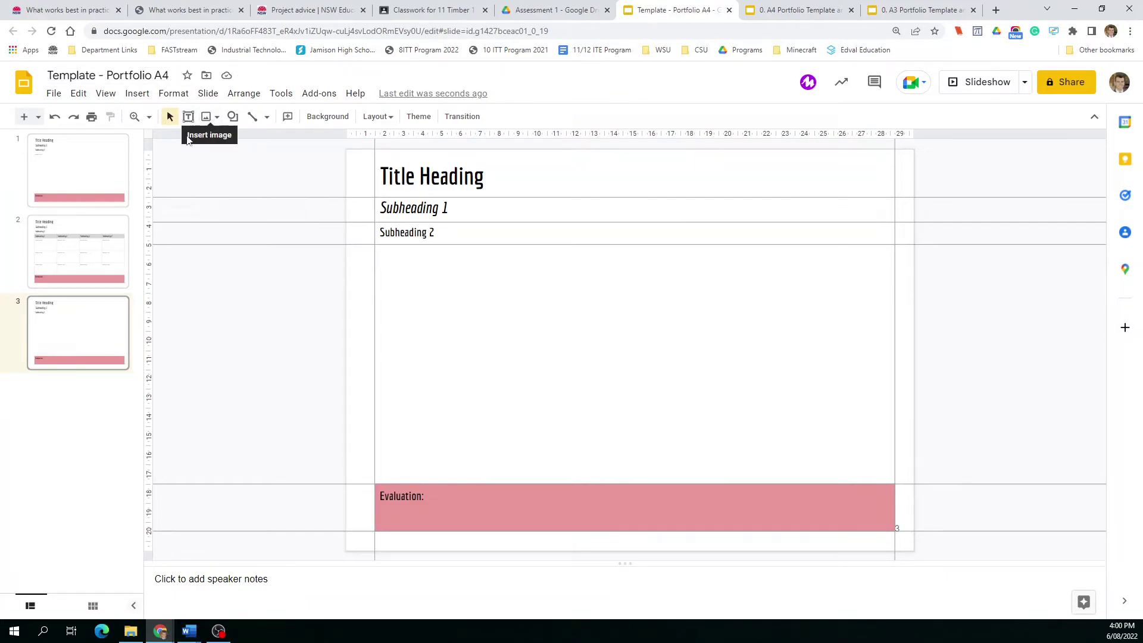
Step: Insert a 1x1 table and size it into a box at the left beneath Subheading 2
left_click(138, 94)
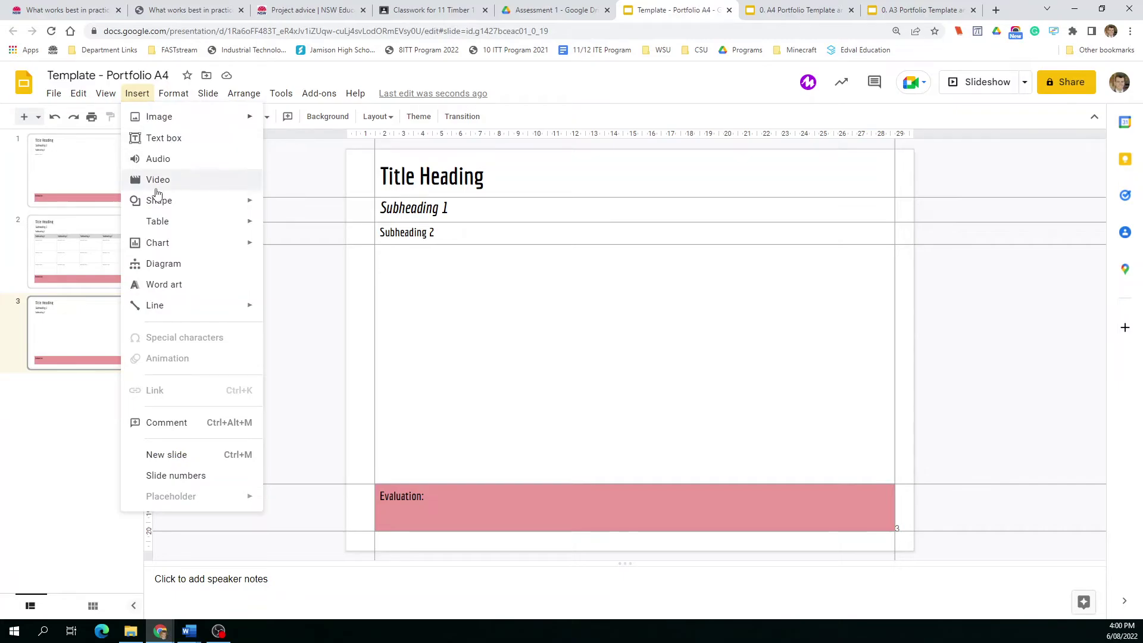
mouse_move(227, 226)
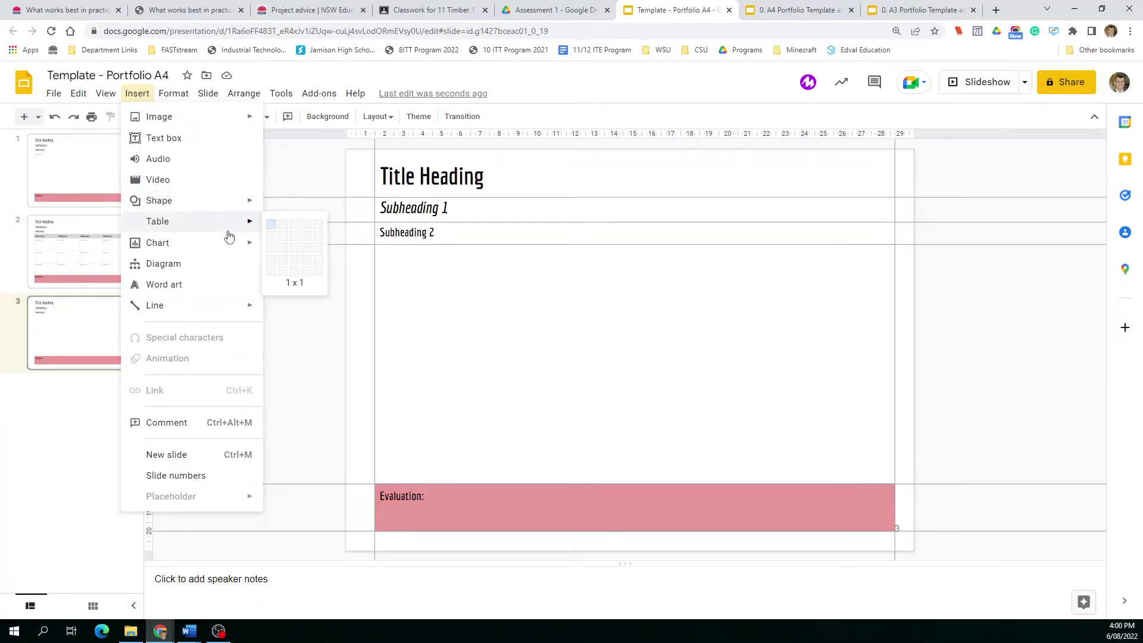
left_click(275, 228)
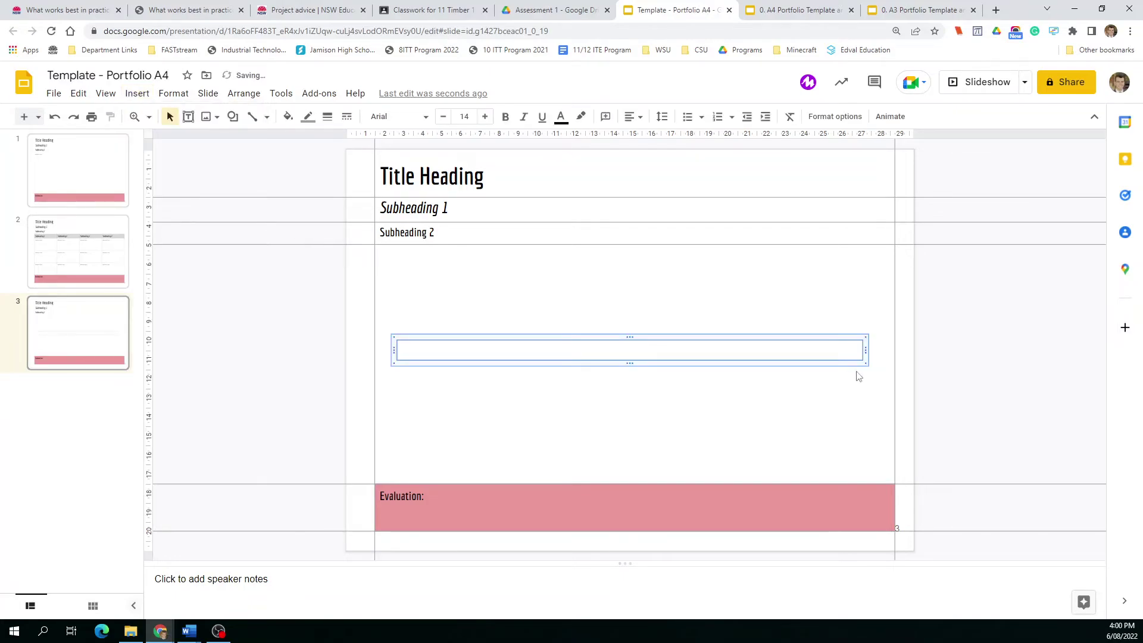
left_click_drag(865, 364, 603, 444)
left_click_drag(564, 339, 543, 247)
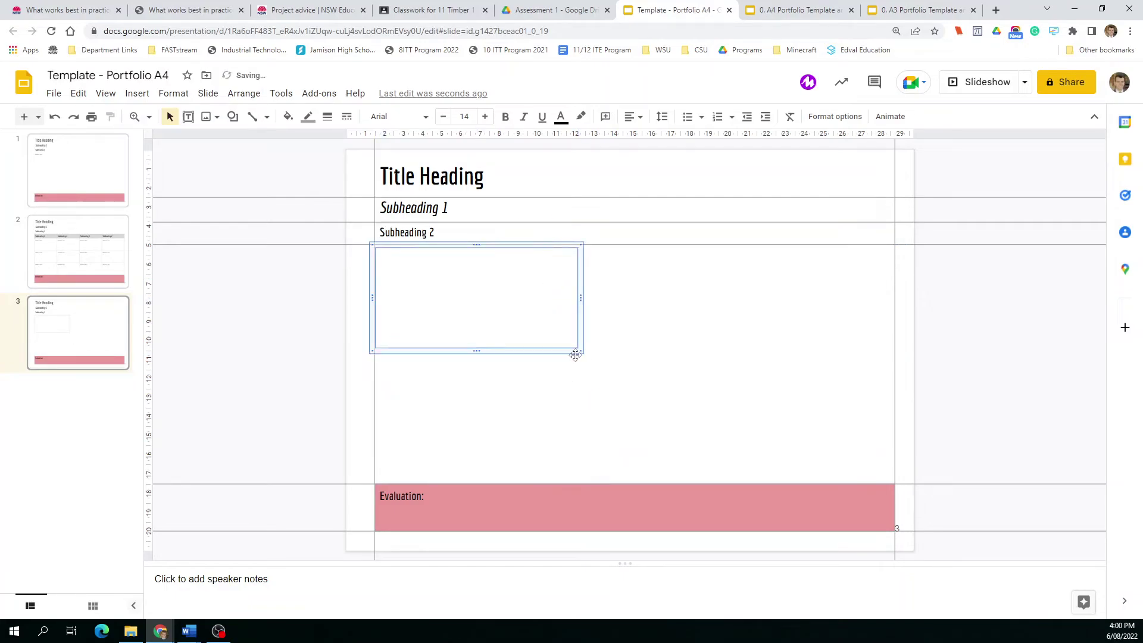
left_click_drag(615, 350, 579, 355)
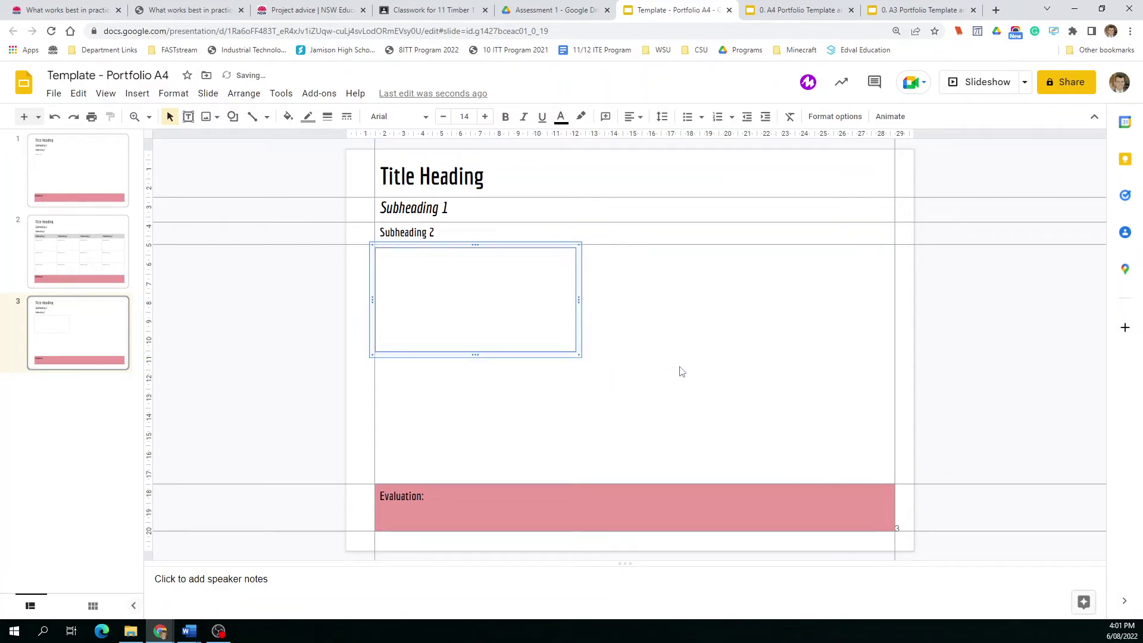
Step: Add a vertical guide at 14.8 cm and widen the empty box out to it
right_click(895, 300)
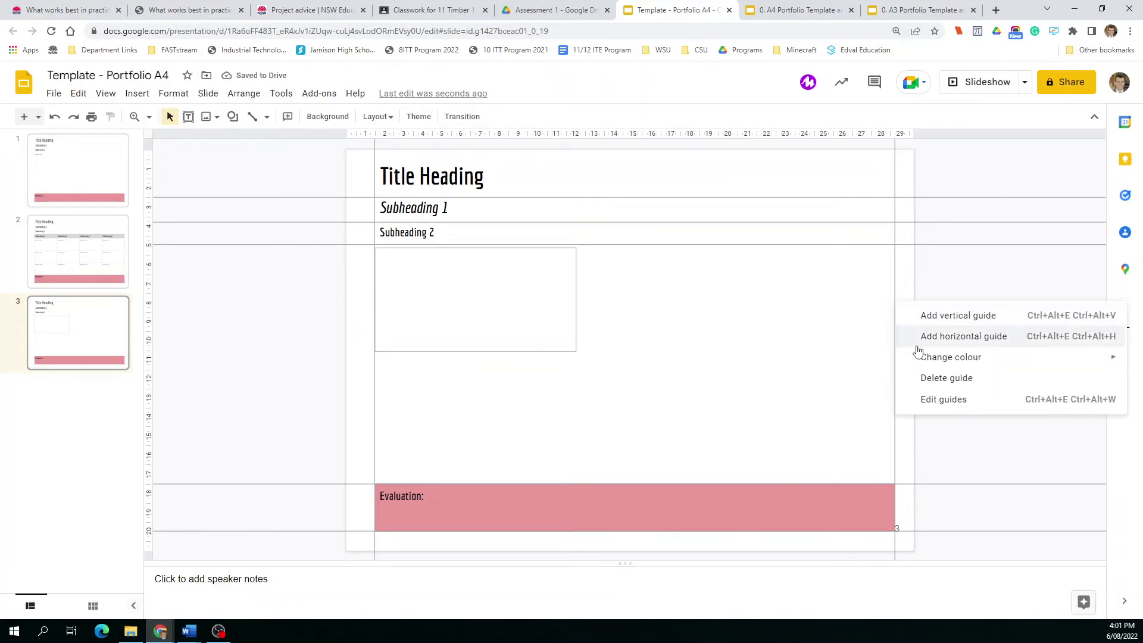
mouse_move(970, 358)
left_click(958, 315)
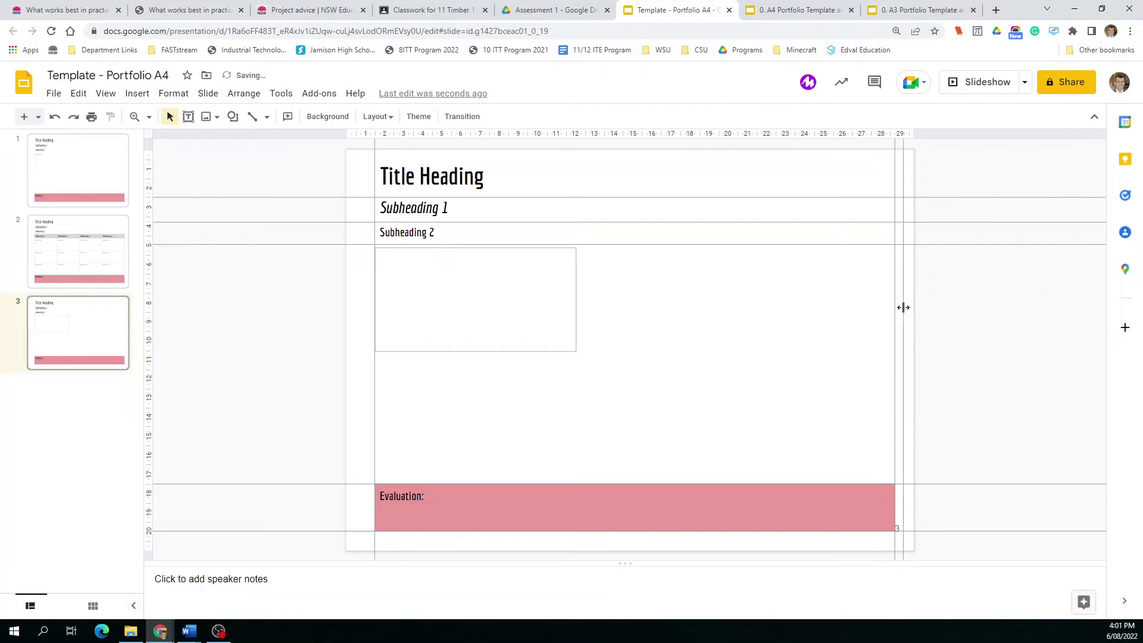
left_click_drag(905, 312, 628, 314)
left_click(562, 338)
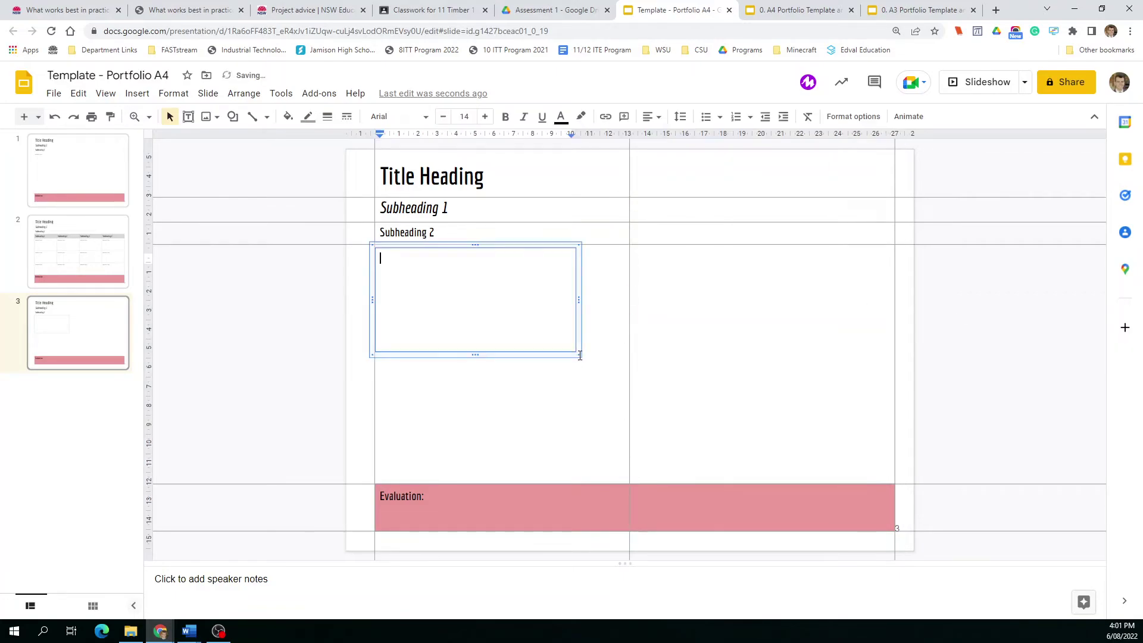
left_click_drag(578, 355, 632, 361)
left_click(554, 377)
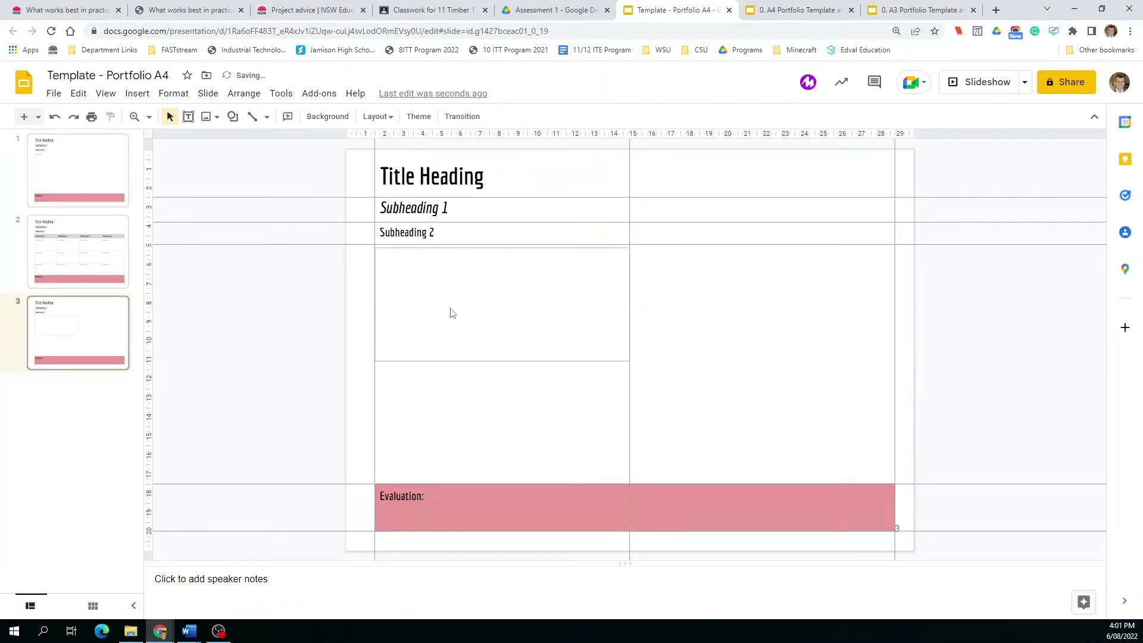
Step: Centre the box text horizontally and vertically and label it 'Image'
left_click(482, 305)
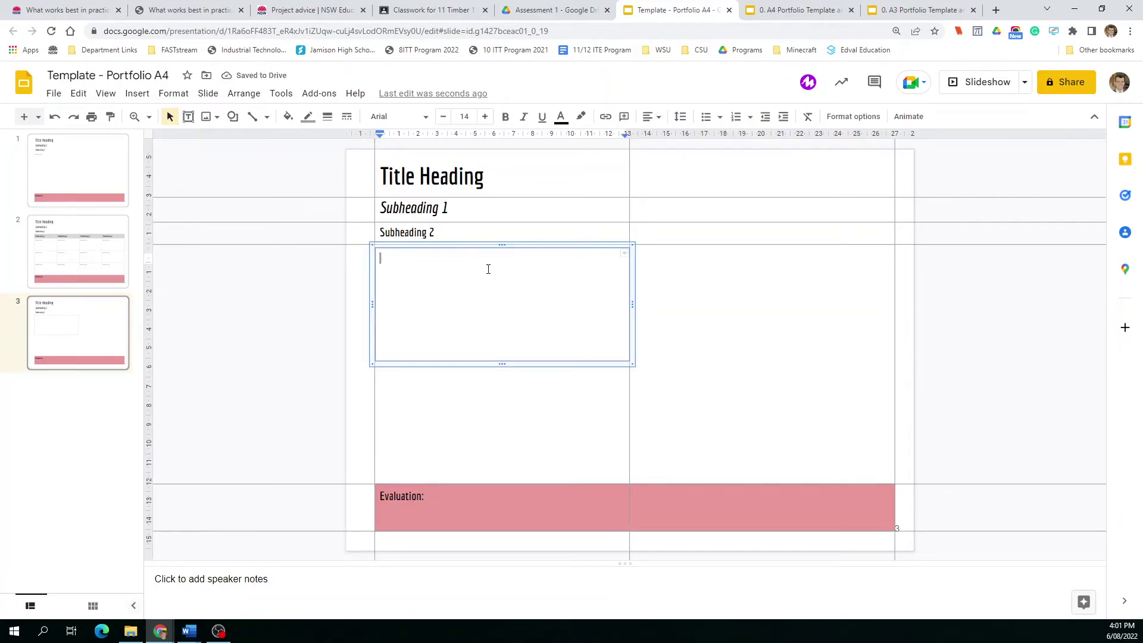
left_click(651, 116)
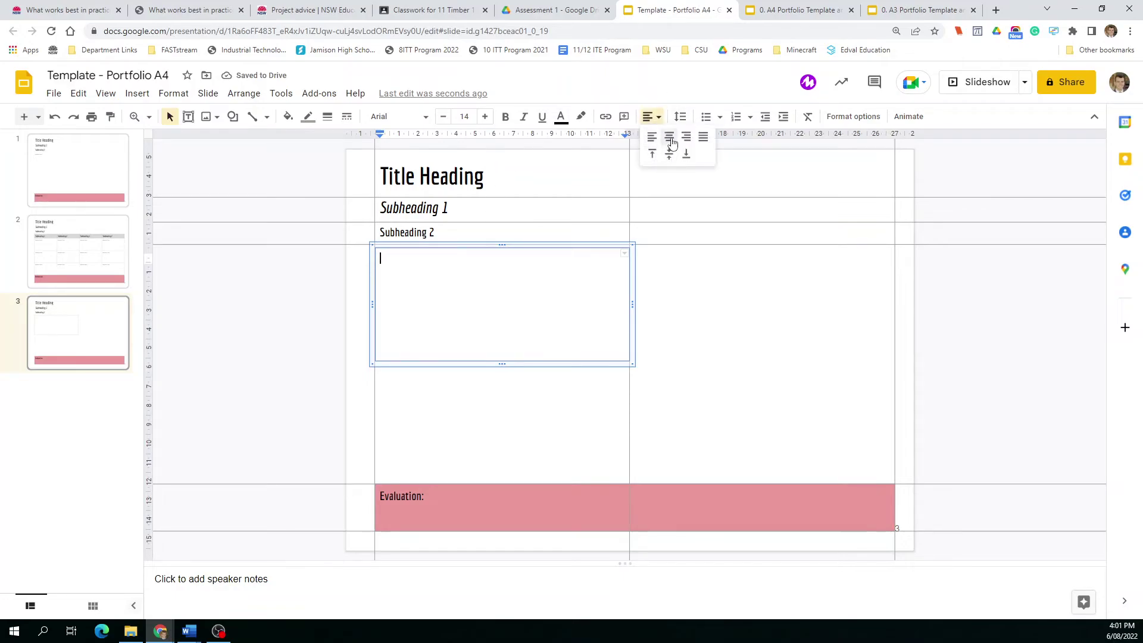
left_click(670, 138)
left_click(651, 116)
left_click(668, 153)
type("Image")
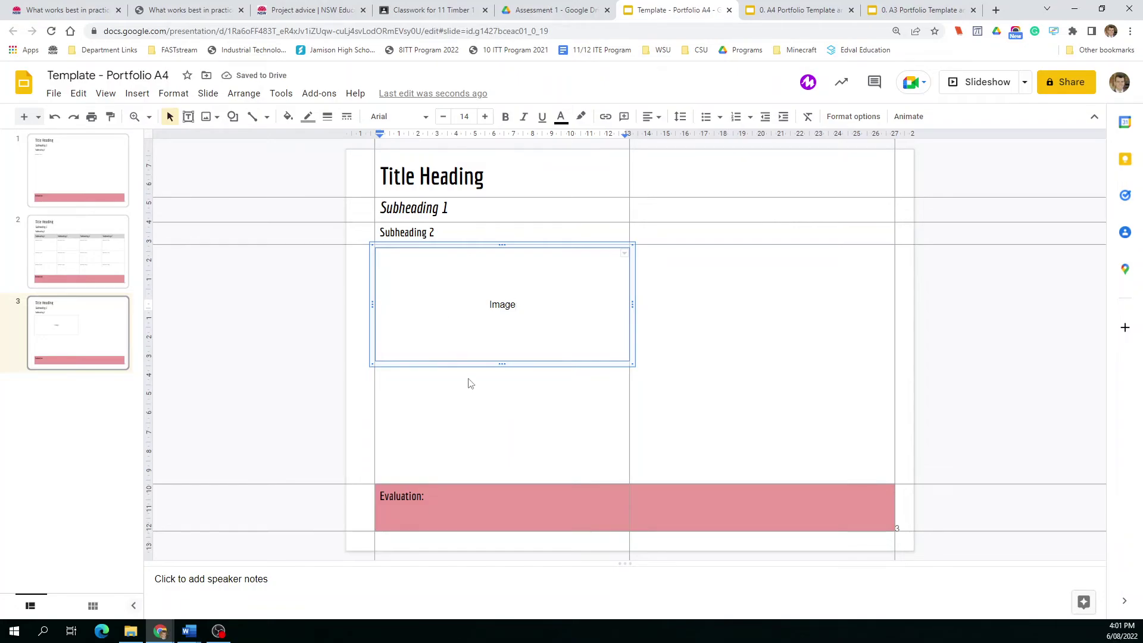
Step: Narrow the Image box to the quarter guide, duplicate it, and place the copy above the Evaluation bar
mouse_move(633, 305)
left_mouse_down()
mouse_move(483, 303)
mouse_move(508, 304)
left_mouse_up()
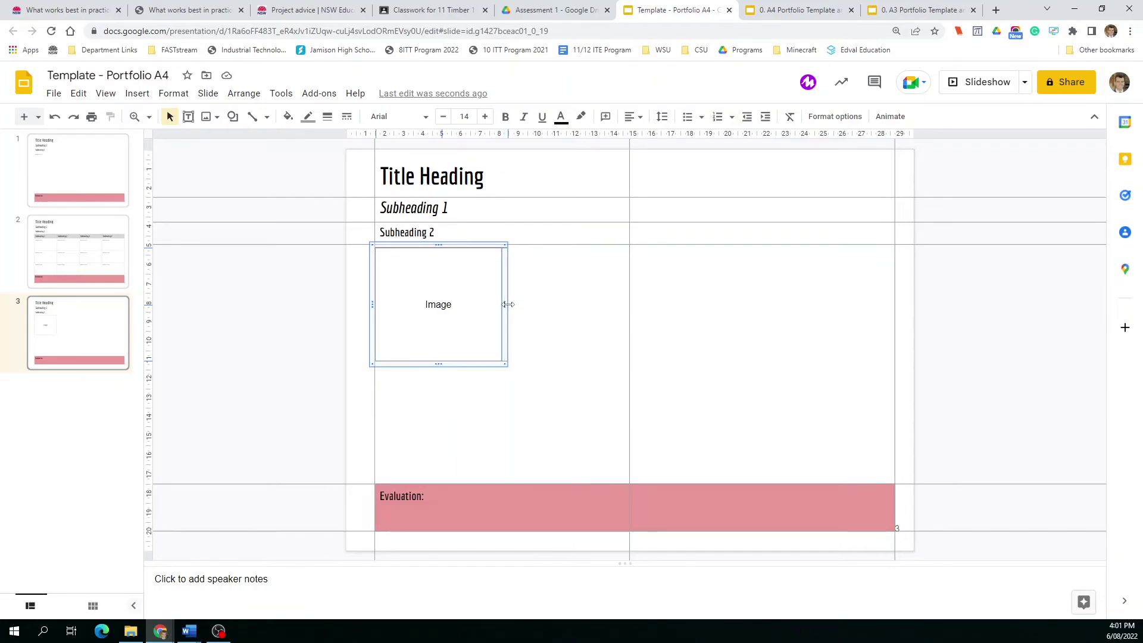
left_click_drag(509, 304, 510, 304)
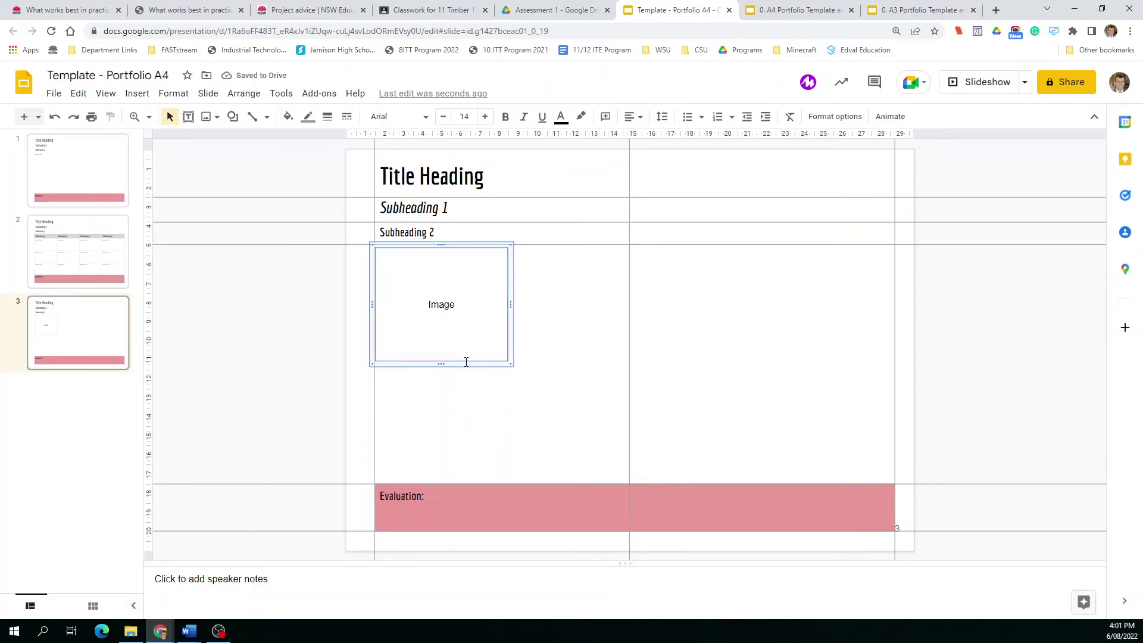
key("ctrl+d")
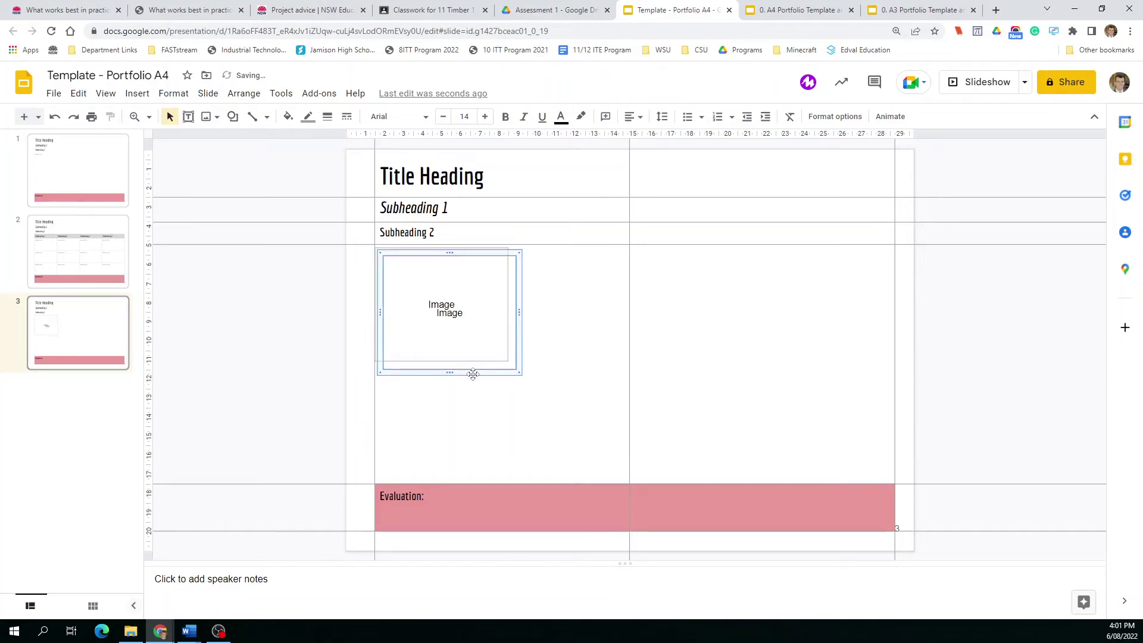
left_click_drag(473, 374, 466, 482)
left_click(587, 385)
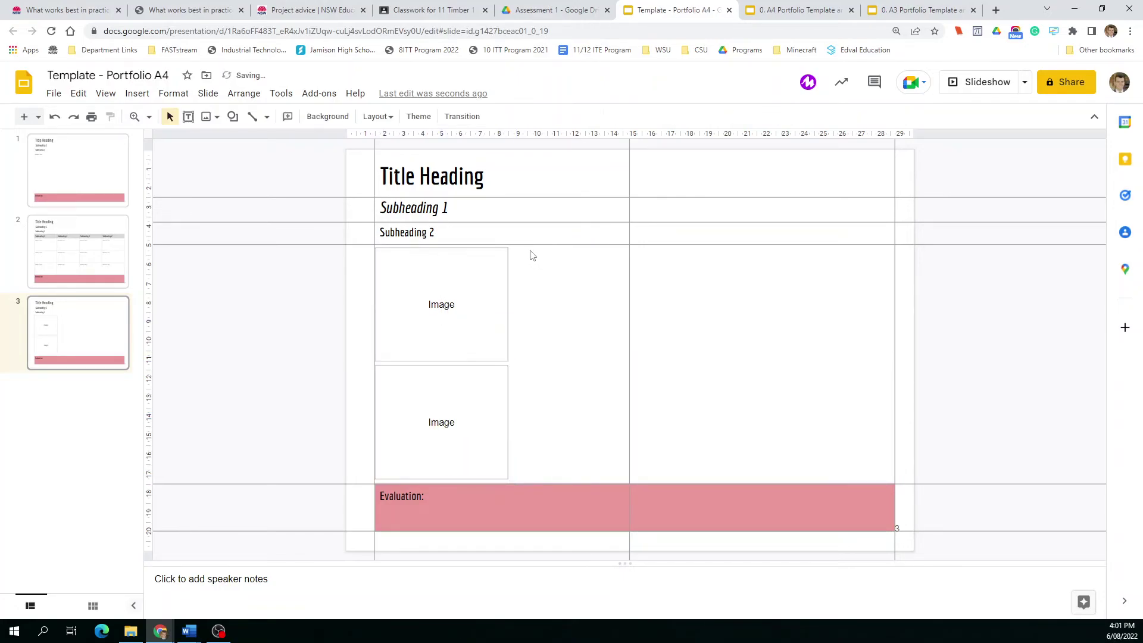
Step: Add an empty table box in the second column, sized to match the top Image box
left_click(189, 118)
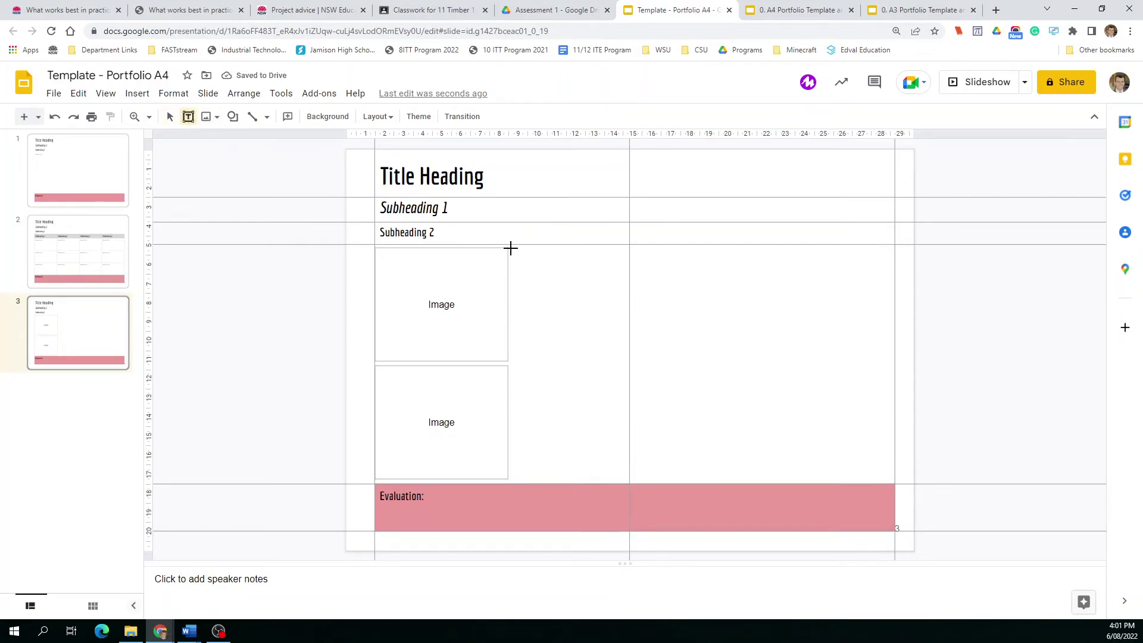
left_click_drag(511, 248, 625, 362)
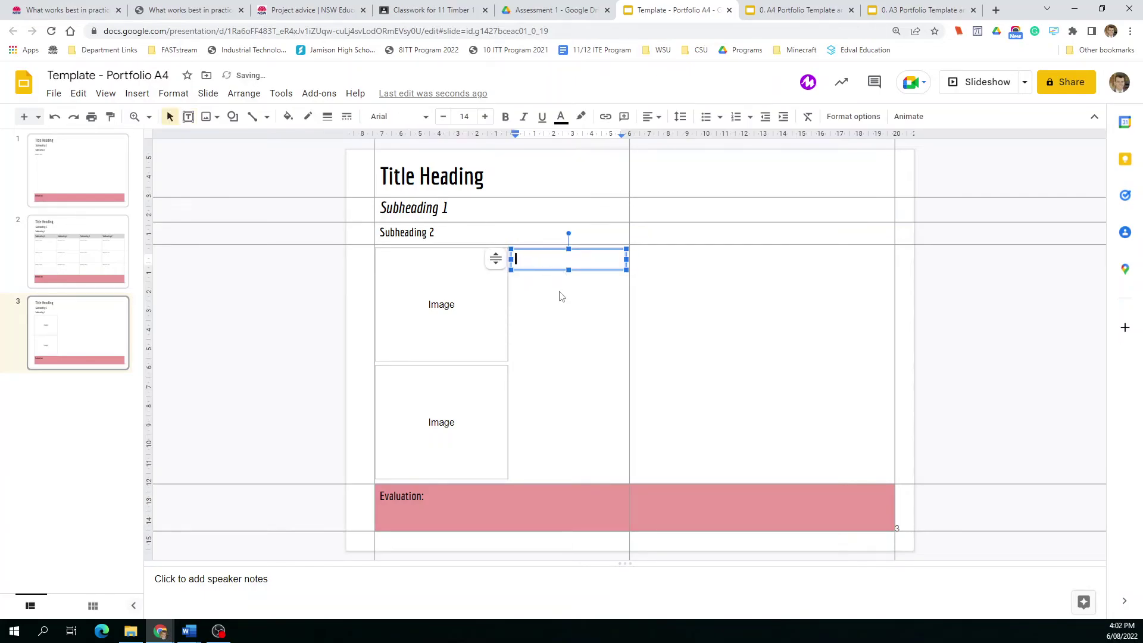
left_click(550, 274)
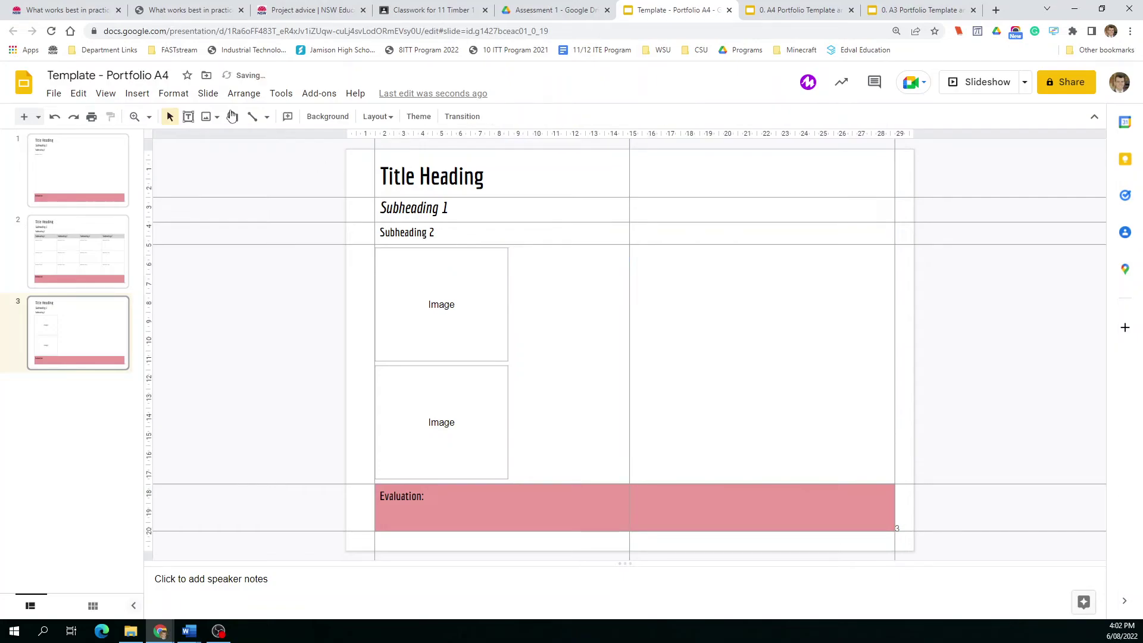
left_click(137, 94)
mouse_move(176, 222)
left_click(283, 226)
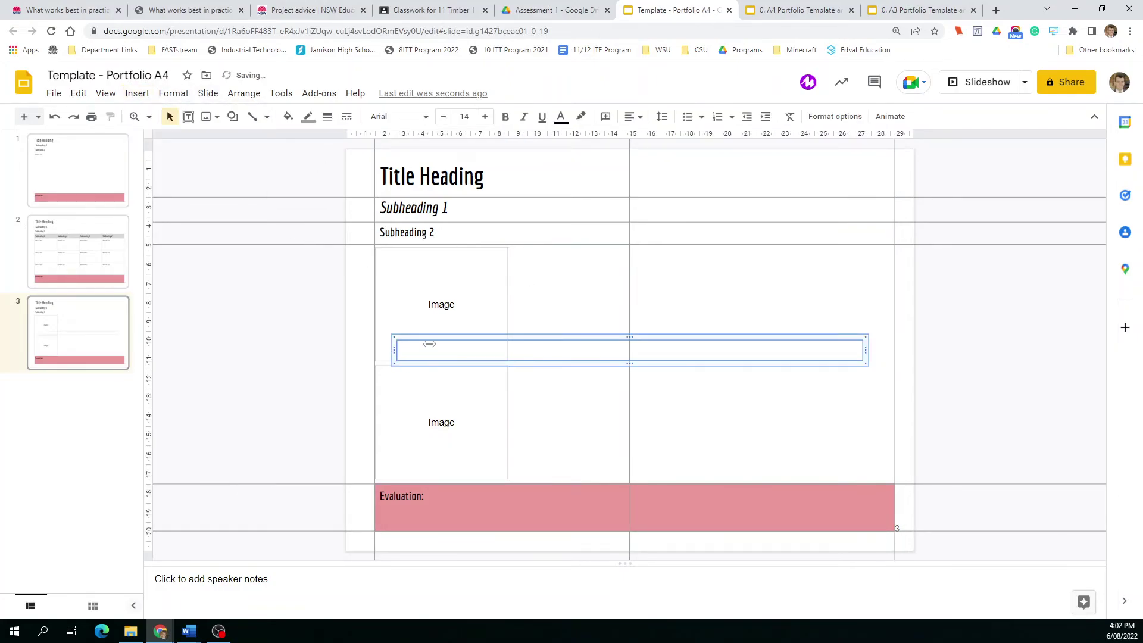
left_click_drag(508, 298, 519, 313)
left_click_drag(625, 359, 581, 246)
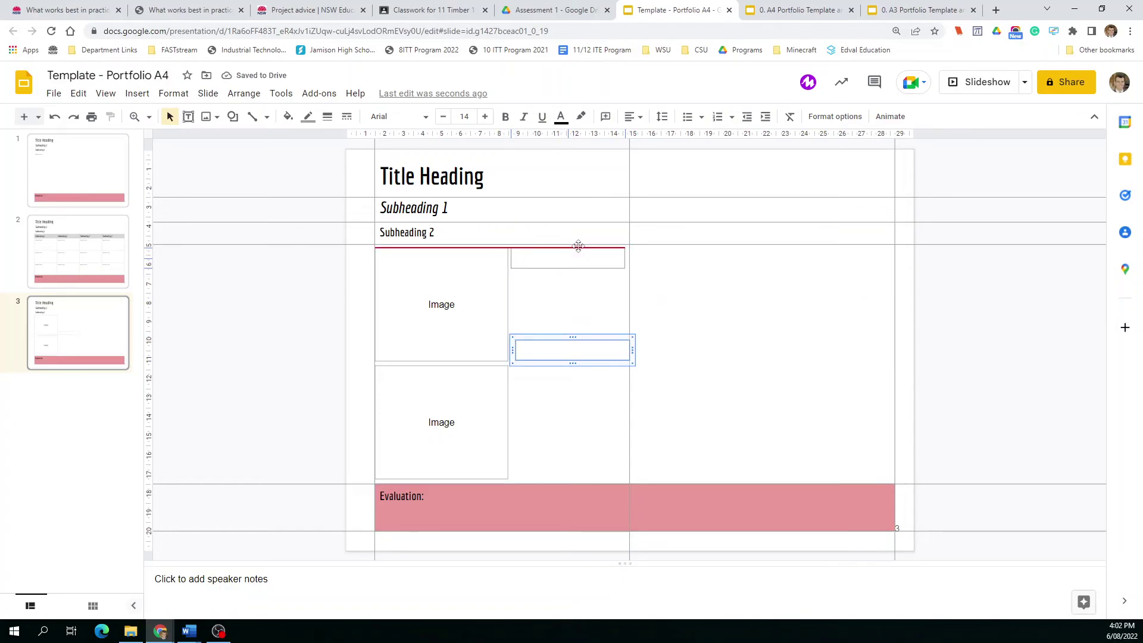
left_click_drag(579, 246, 577, 364)
left_click(569, 312)
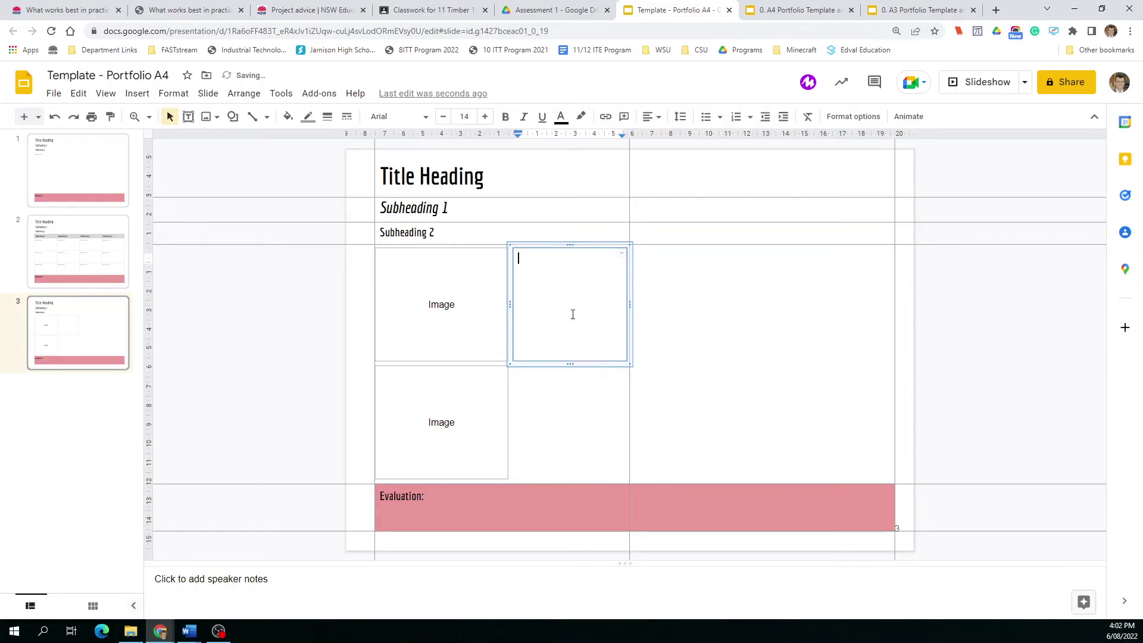
Step: Duplicate the Image and empty box pair into the upper-right and lower-right grid cells
left_click(325, 301)
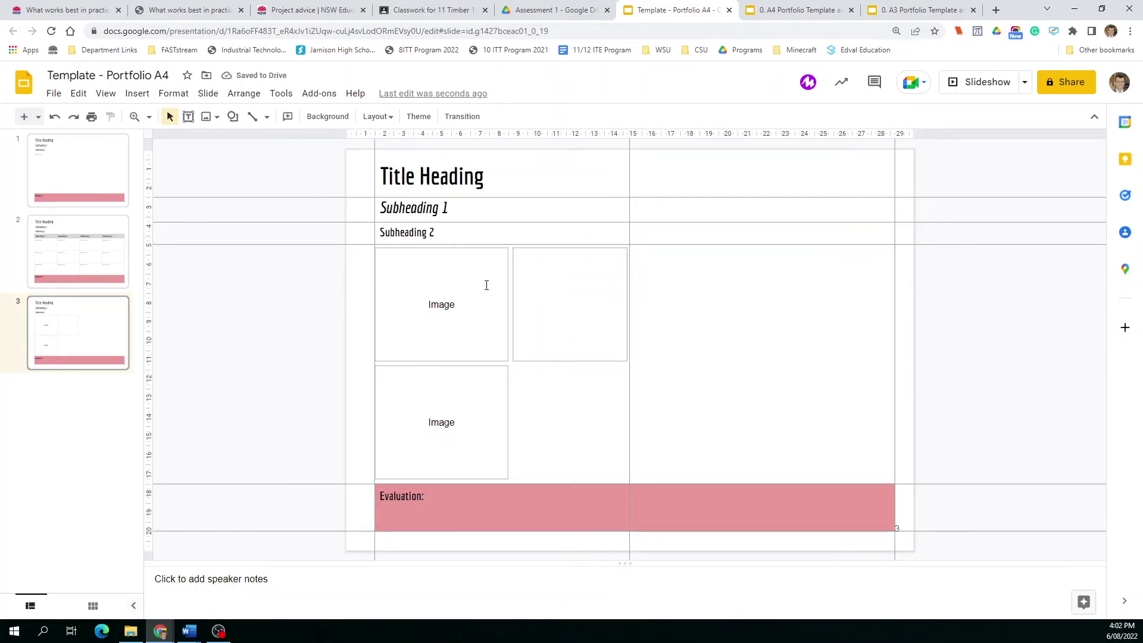
left_click_drag(698, 279, 377, 334)
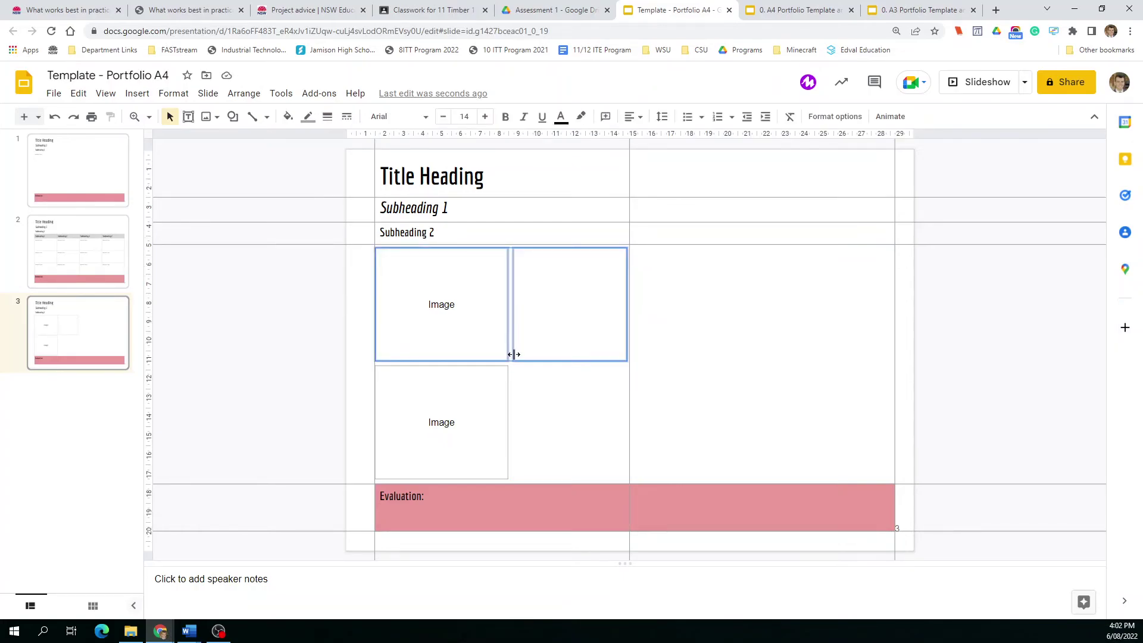
key("ctrl+d")
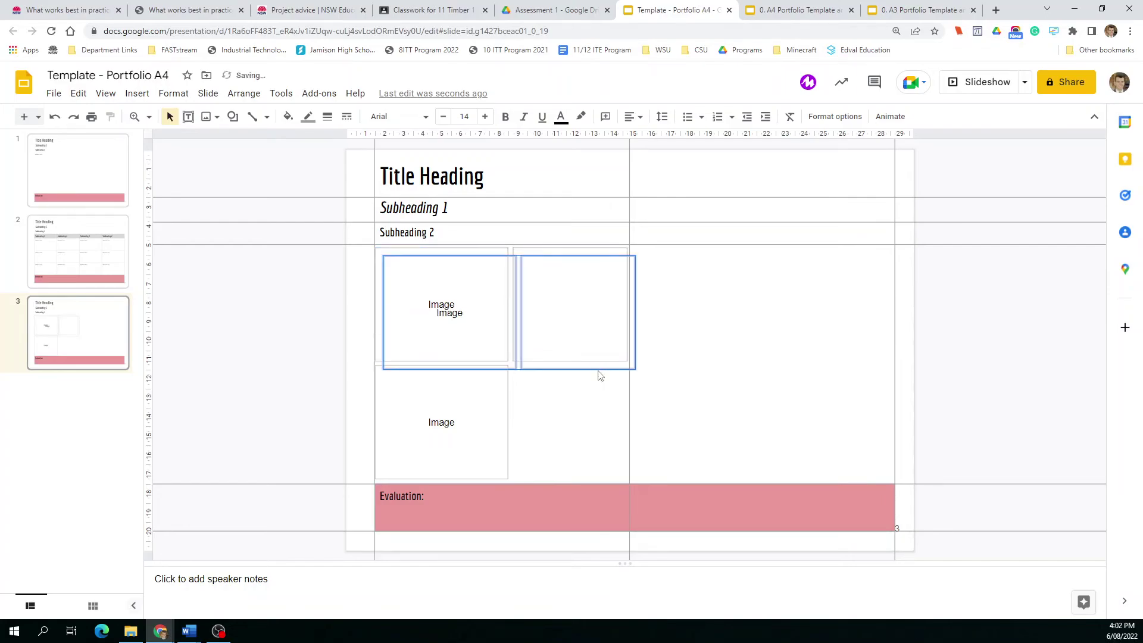
left_click_drag(600, 364, 849, 356)
key("ctrl+d")
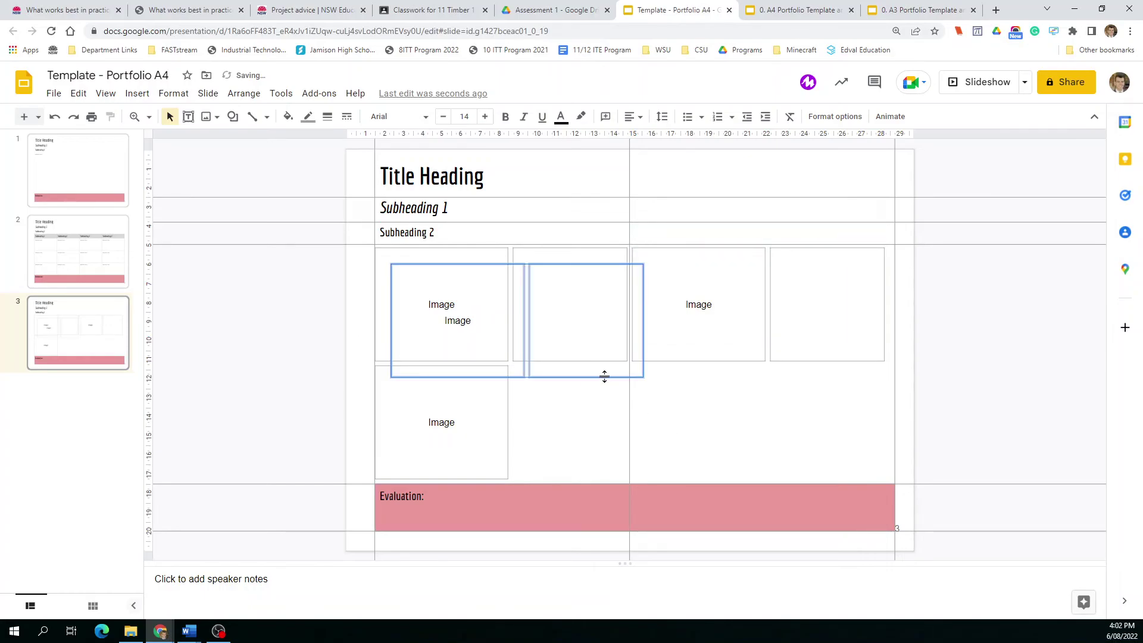
left_click_drag(636, 373, 877, 472)
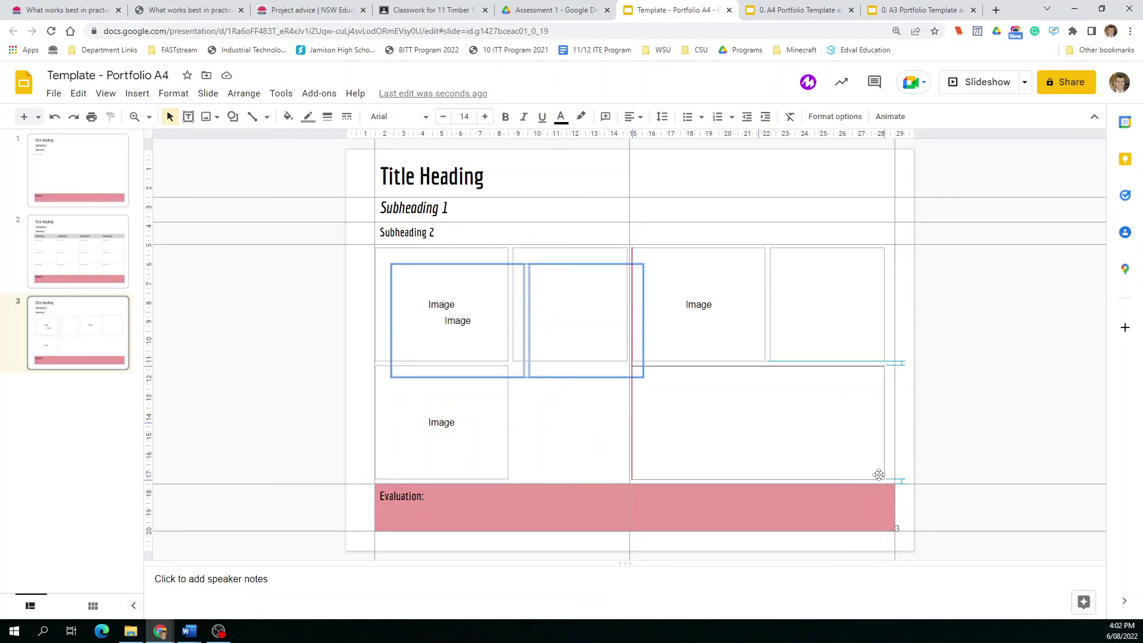
left_click(266, 414)
Step: Fill the lower-left grid cells with a box pair, clearing out the overlapping duplicate boxes
left_click_drag(576, 412, 388, 433)
key("ctrl+v")
key("Delete")
left_click(512, 385)
left_click(553, 390)
left_click(510, 382)
left_click(551, 381)
left_click(518, 411)
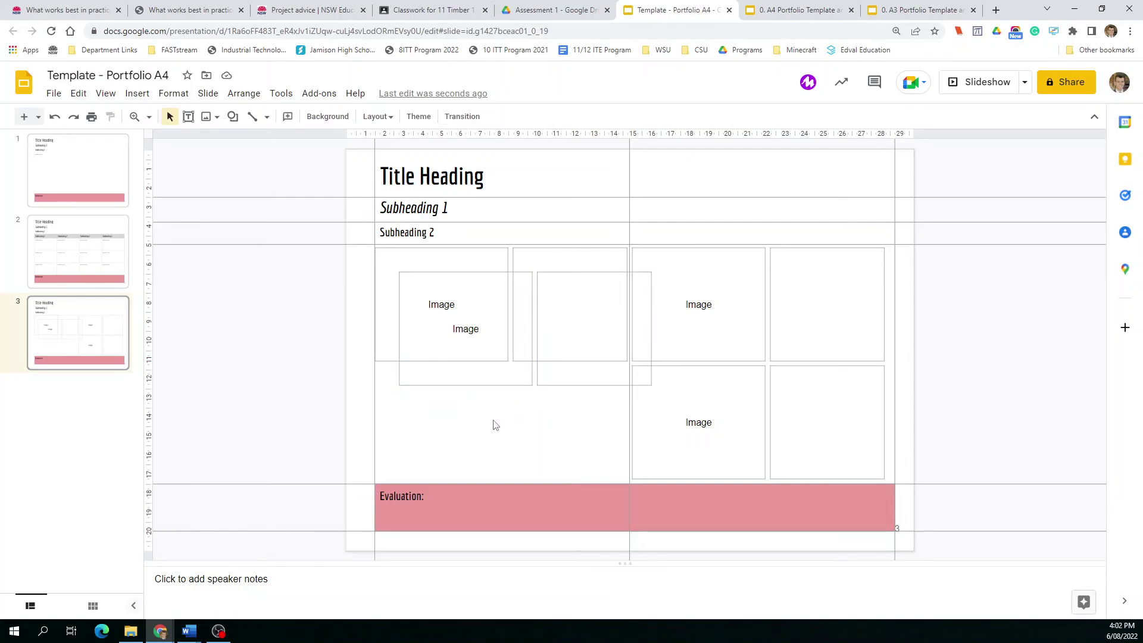
key("ctrl+z")
left_click_drag(559, 397, 466, 451)
key("Delete")
key("ctrl+z")
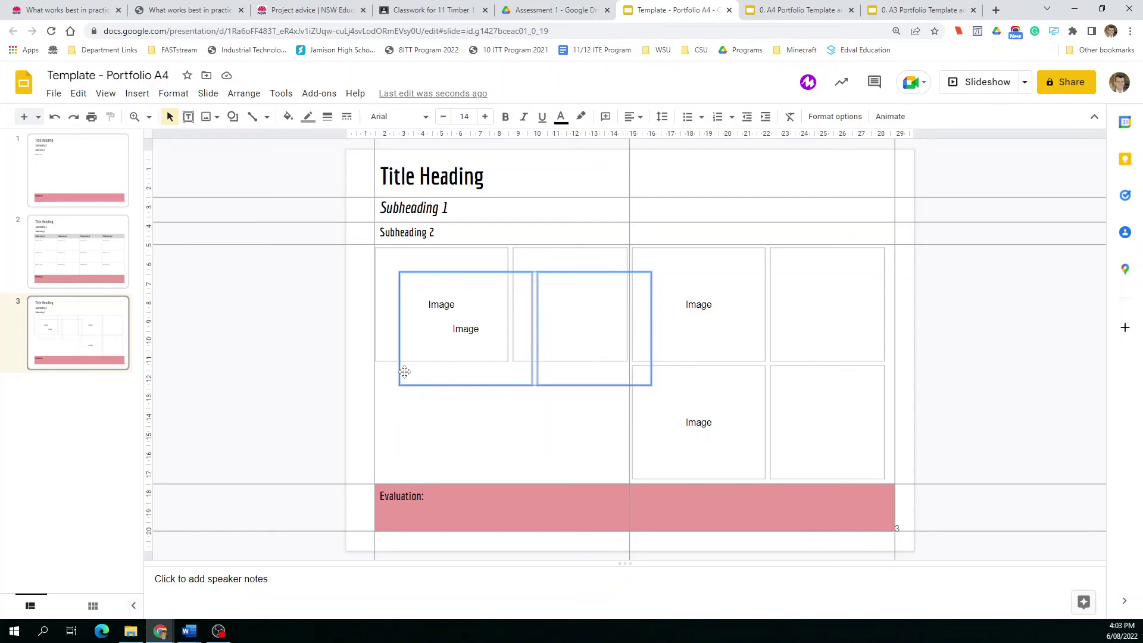
left_click_drag(404, 371, 380, 464)
left_click(265, 403)
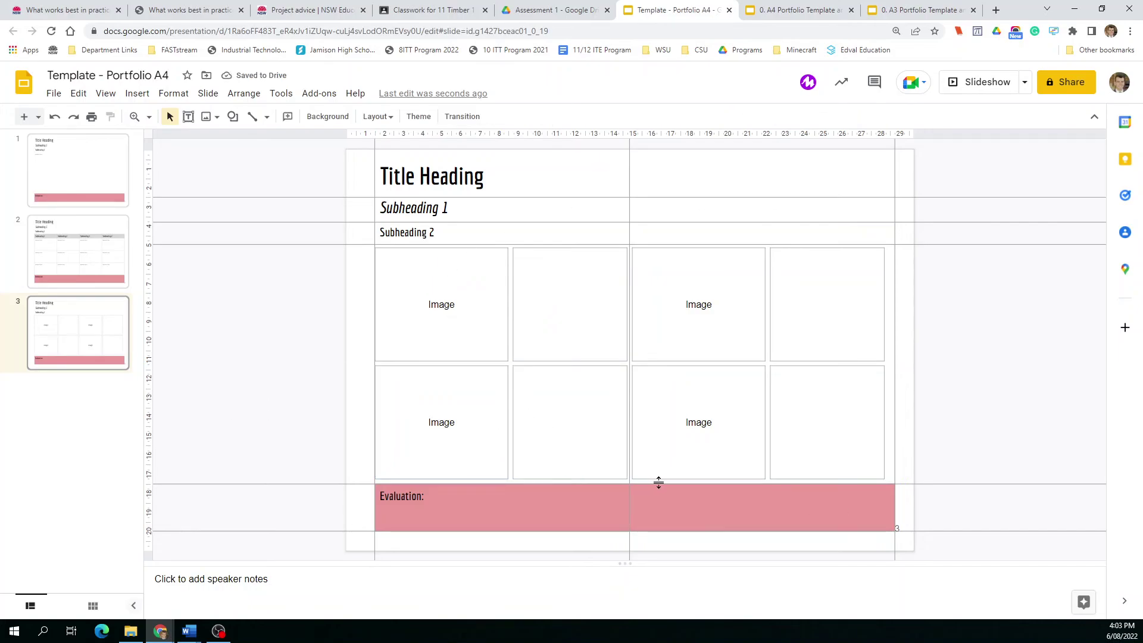
left_click(537, 278)
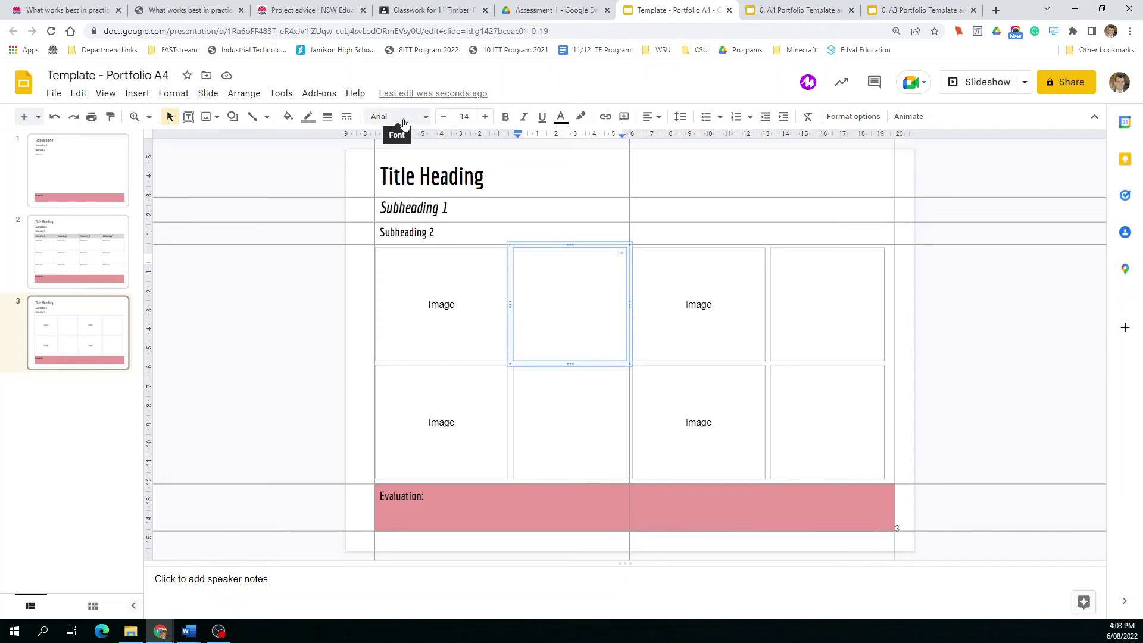
Step: Select the 'Normal Text' line on slide 1 to copy it
left_click(77, 154)
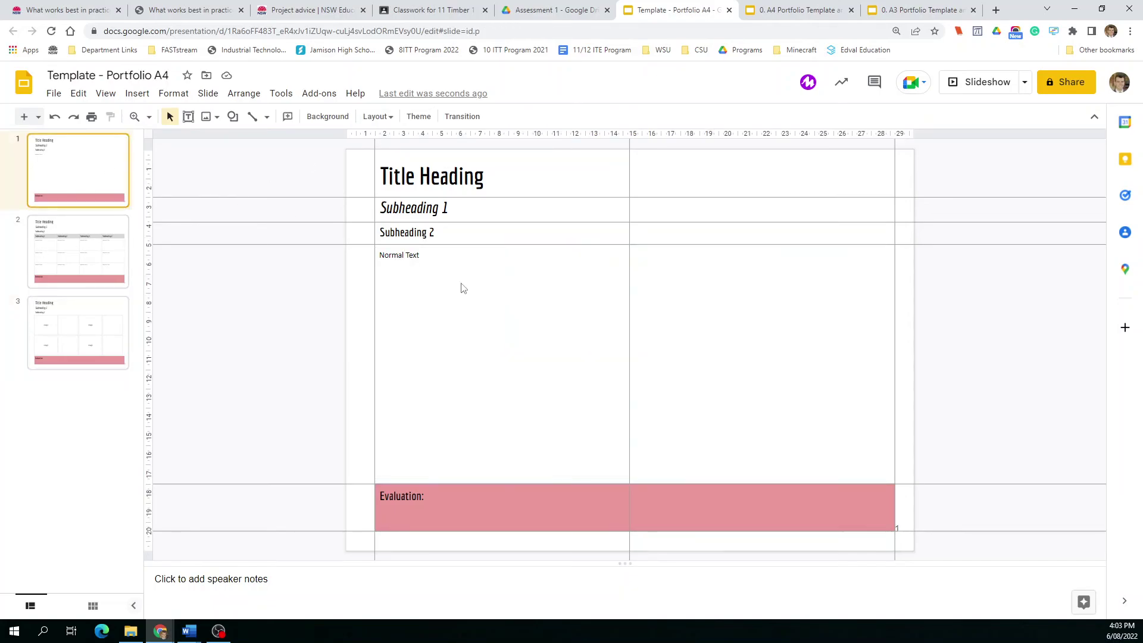
left_click(421, 254)
triple_click(412, 254)
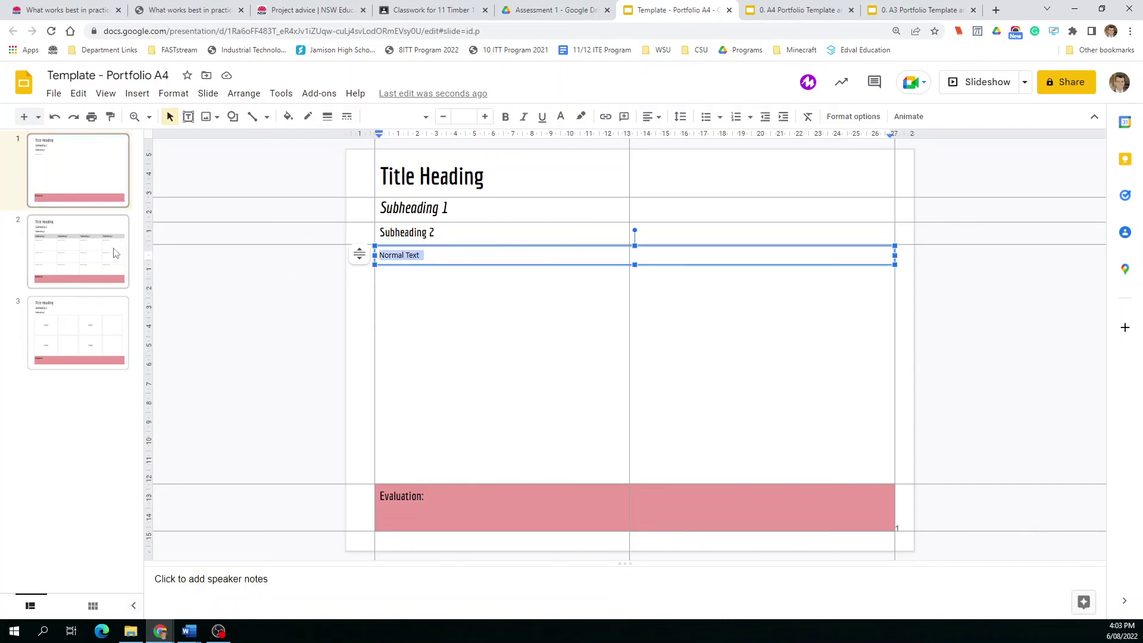
Step: Paste 'Normal Text' into the top-middle and lower-middle empty boxes on slide 3
left_click(89, 333)
left_click(562, 275)
key("ctrl+v")
left_click(569, 393)
key("ctrl+v")
Step: Paste 'Normal Text' into the top-right and lower-right empty boxes
left_click(669, 266)
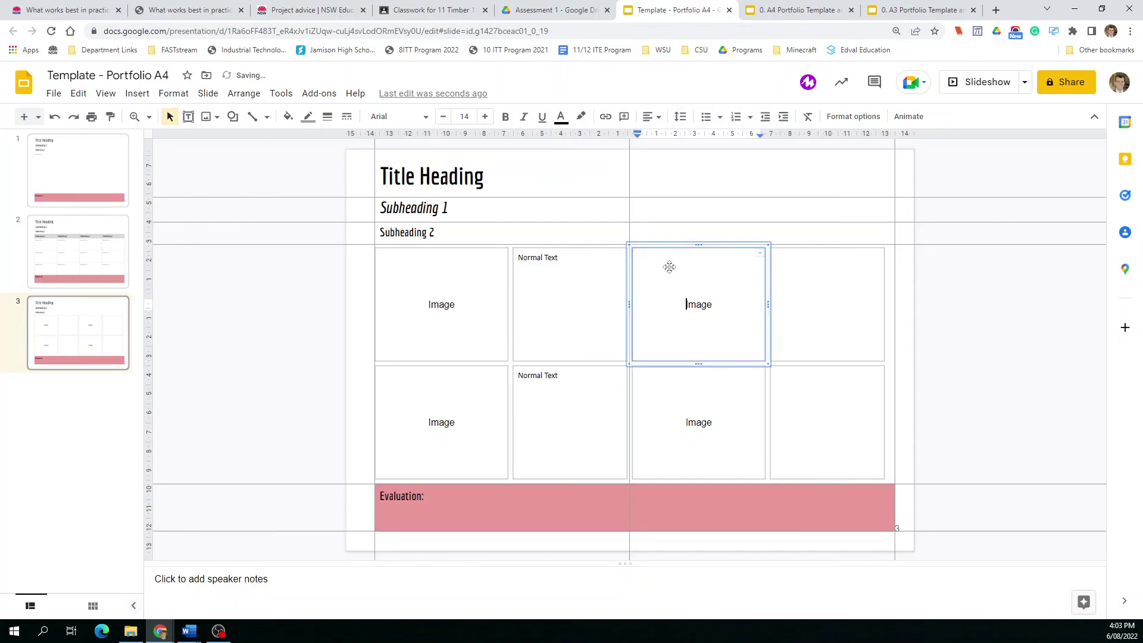
left_click(783, 280)
key("ctrl+v")
left_click(803, 403)
key("ctrl+v")
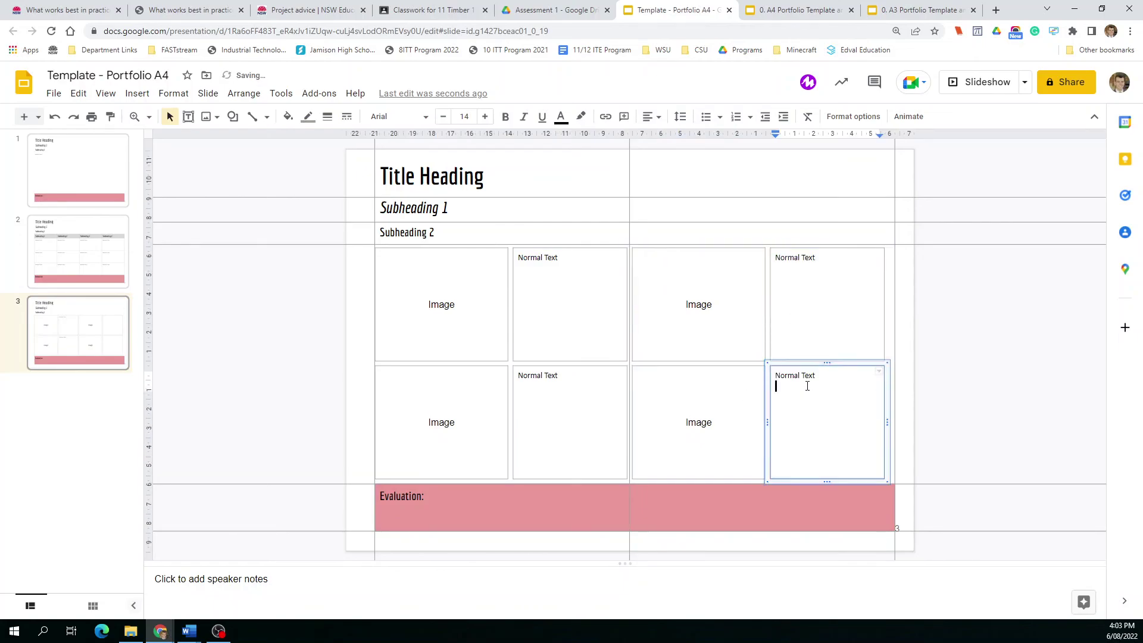
Step: Highlight the pasted 'Normal Text' in the top-middle box, then deselect it
left_click(548, 288)
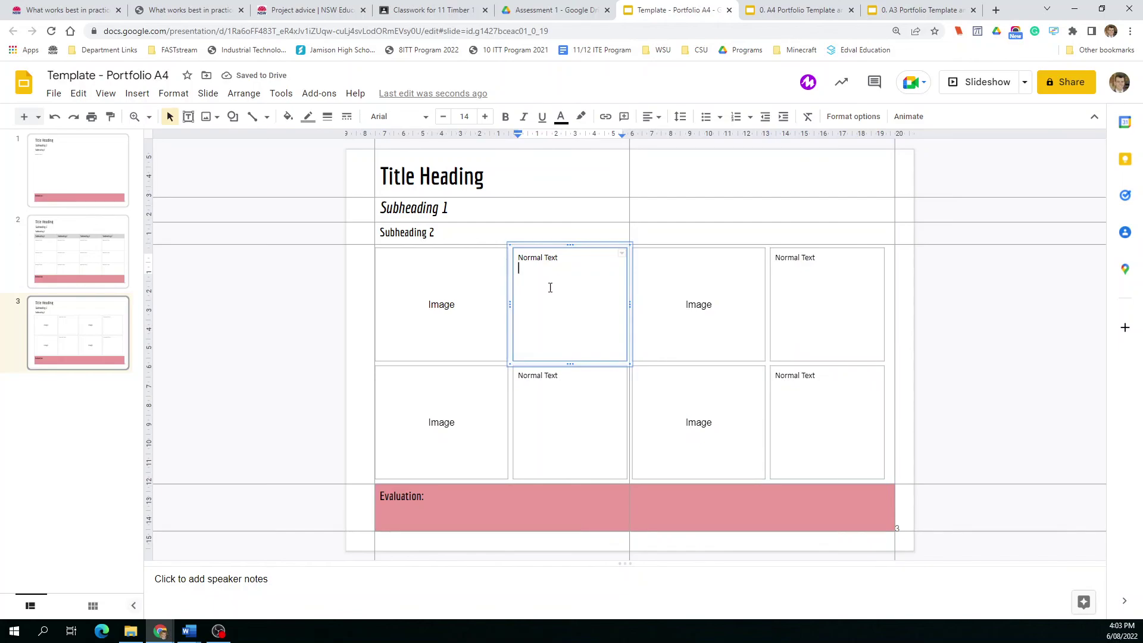
mouse_move(521, 265)
left_mouse_down()
mouse_move(490, 262)
mouse_move(527, 257)
left_mouse_up()
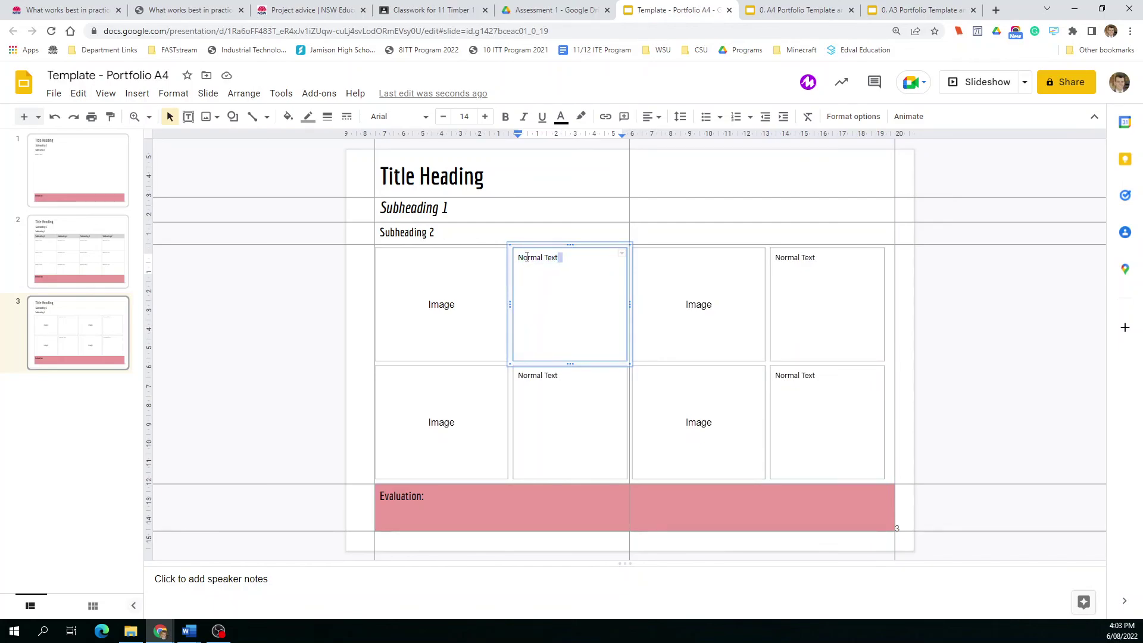
left_click(299, 403)
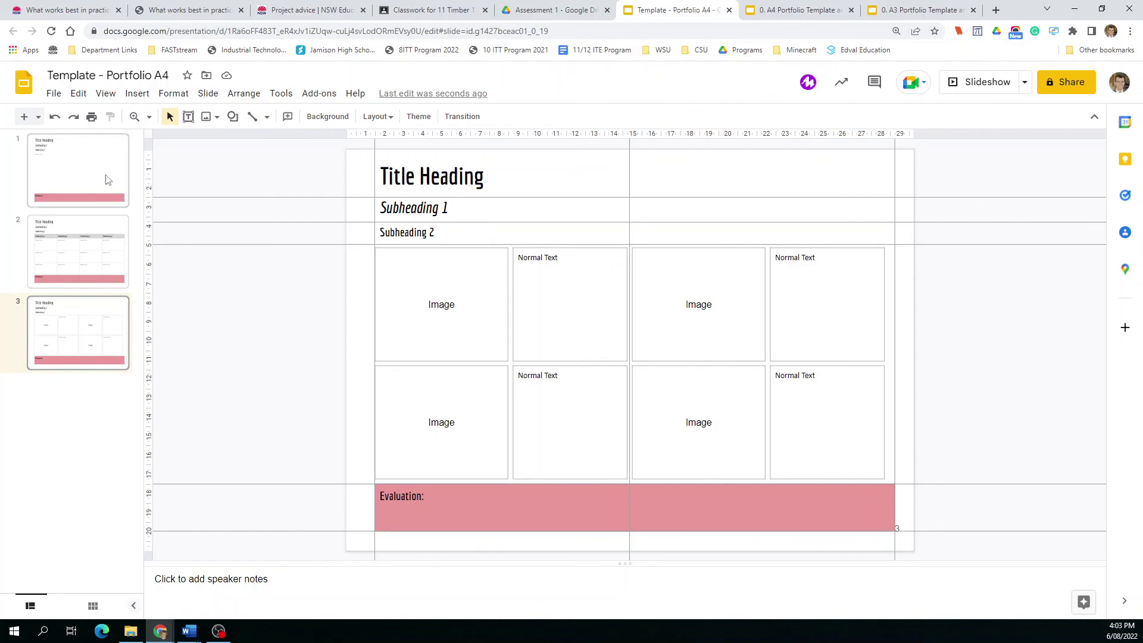
left_click(78, 180)
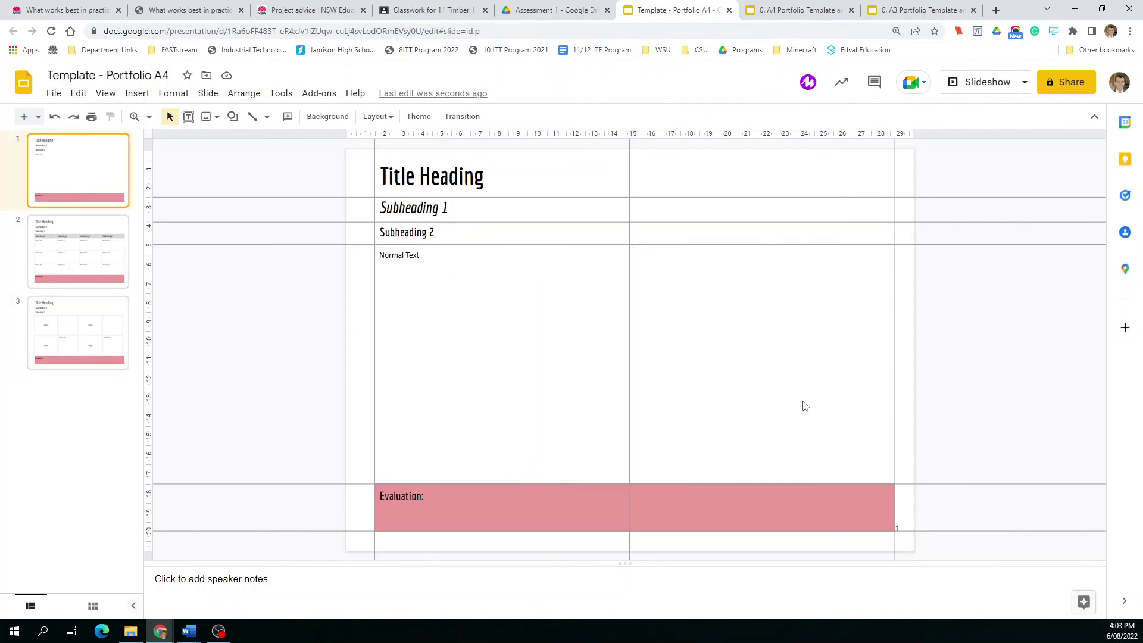
left_click(109, 259)
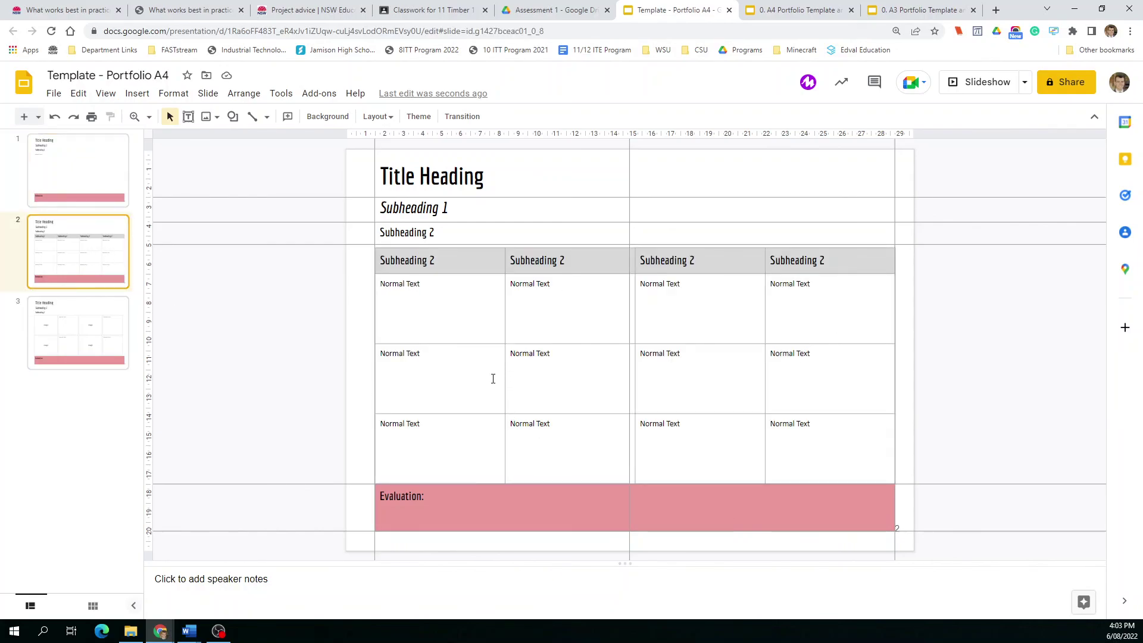
left_click(109, 348)
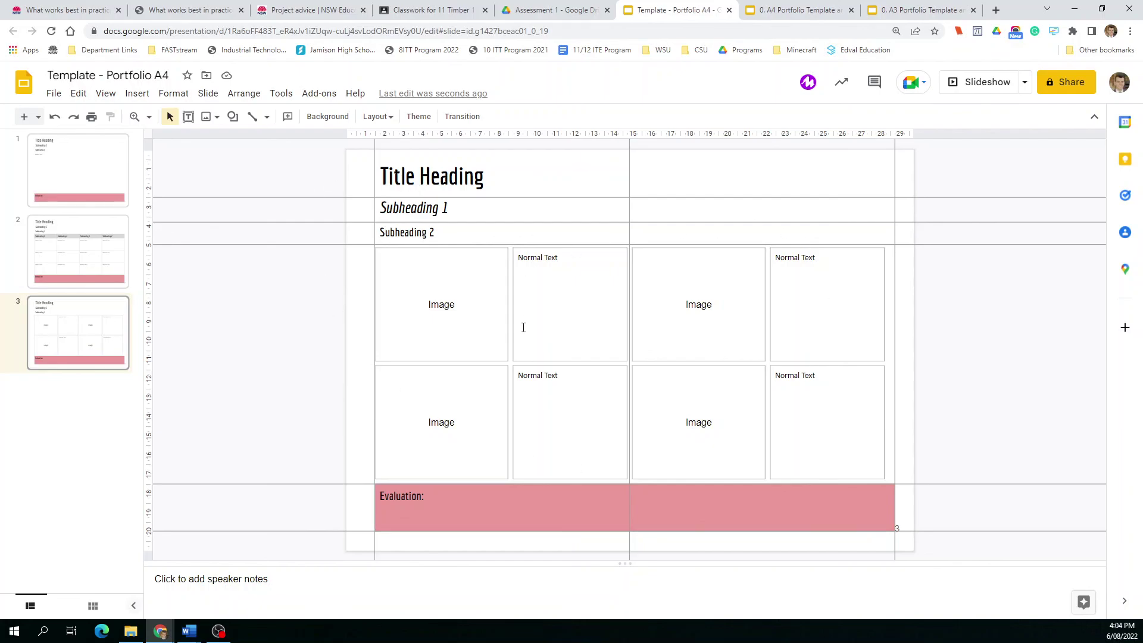
left_click(106, 93)
mouse_move(186, 283)
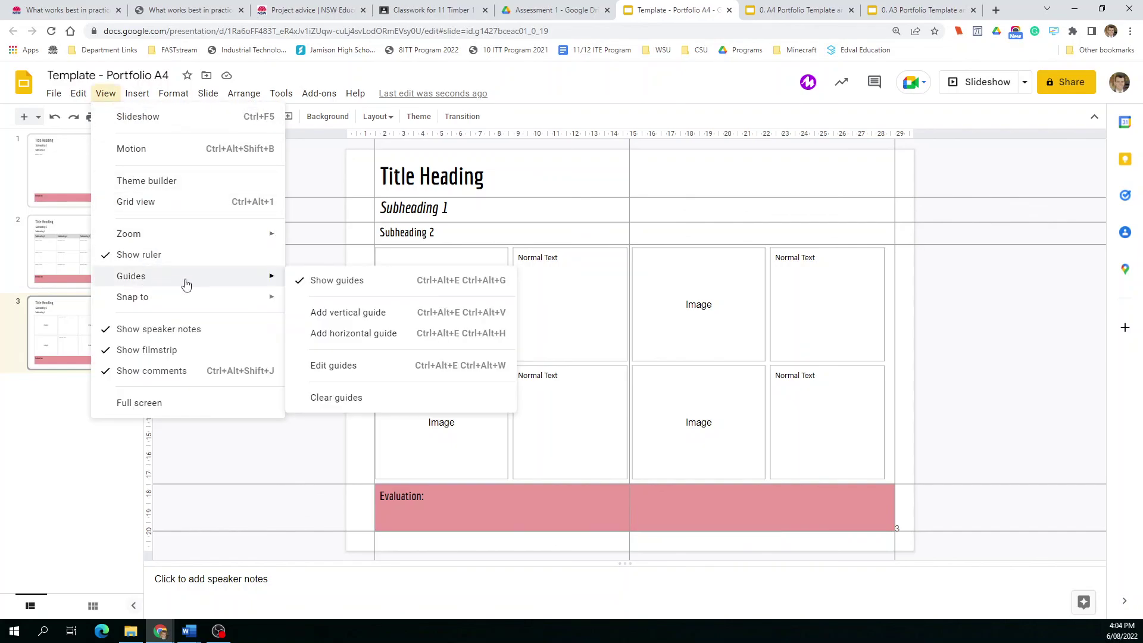
left_click(338, 282)
left_click(106, 93)
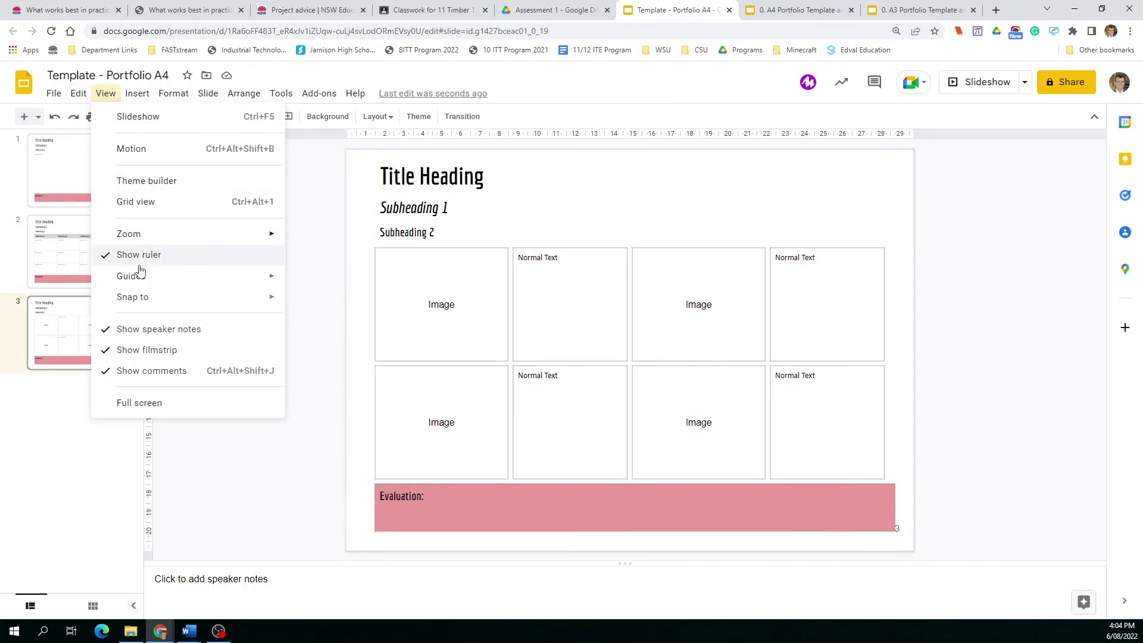
mouse_move(178, 276)
left_click(362, 292)
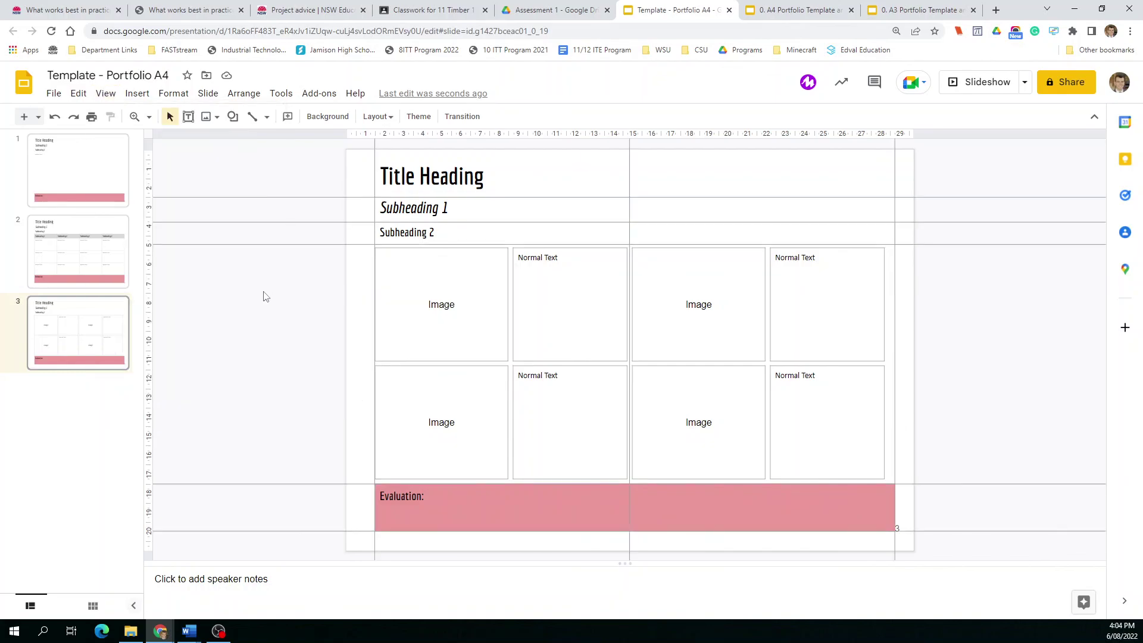